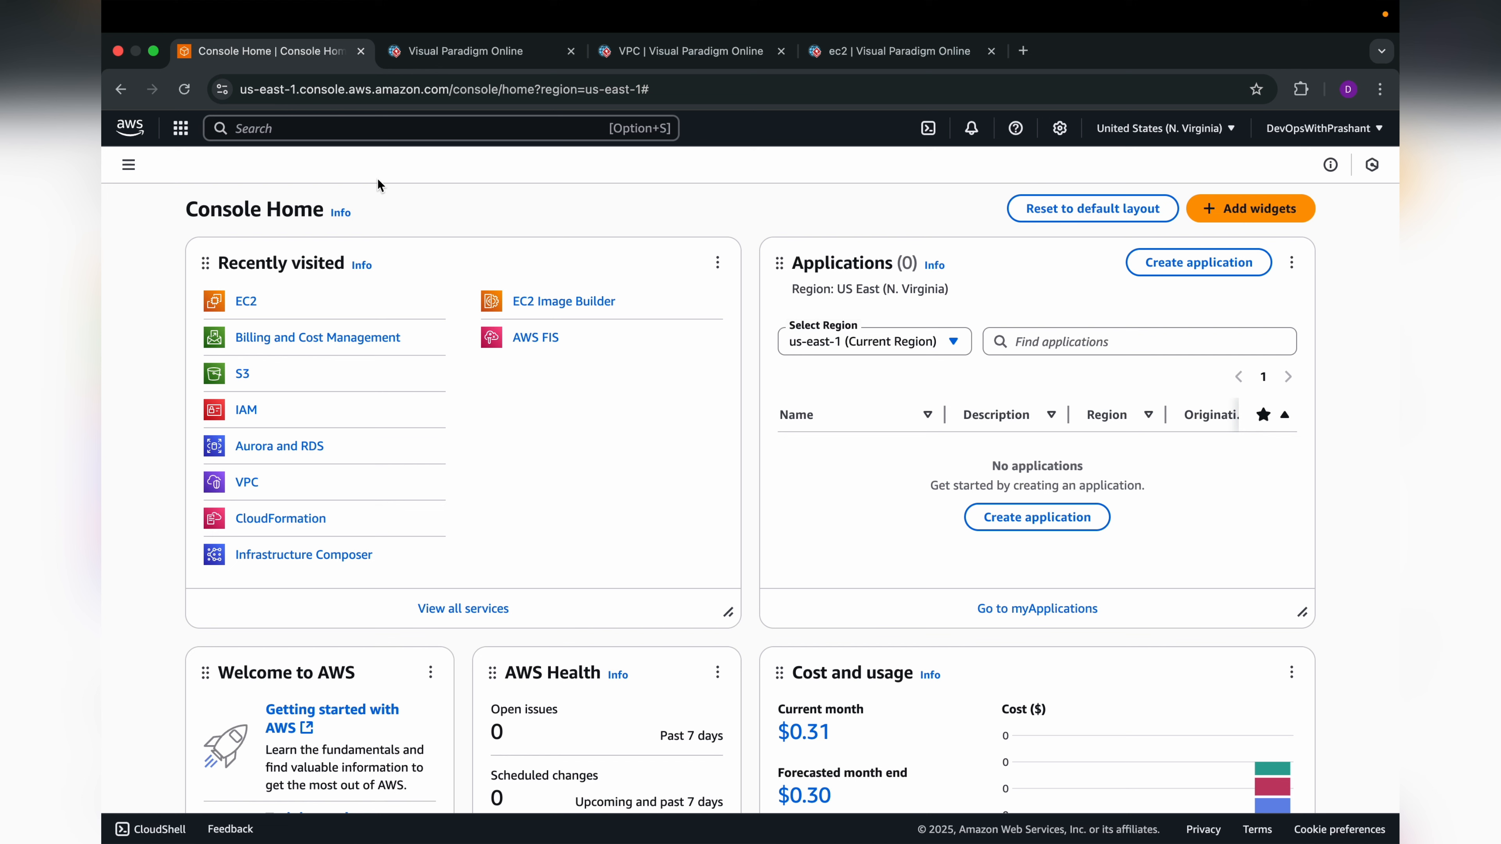
Switch to the ec2 diagram in Visual Paradigm Online and examine the two instances in the us-east-1a public subnet.
click(864, 52)
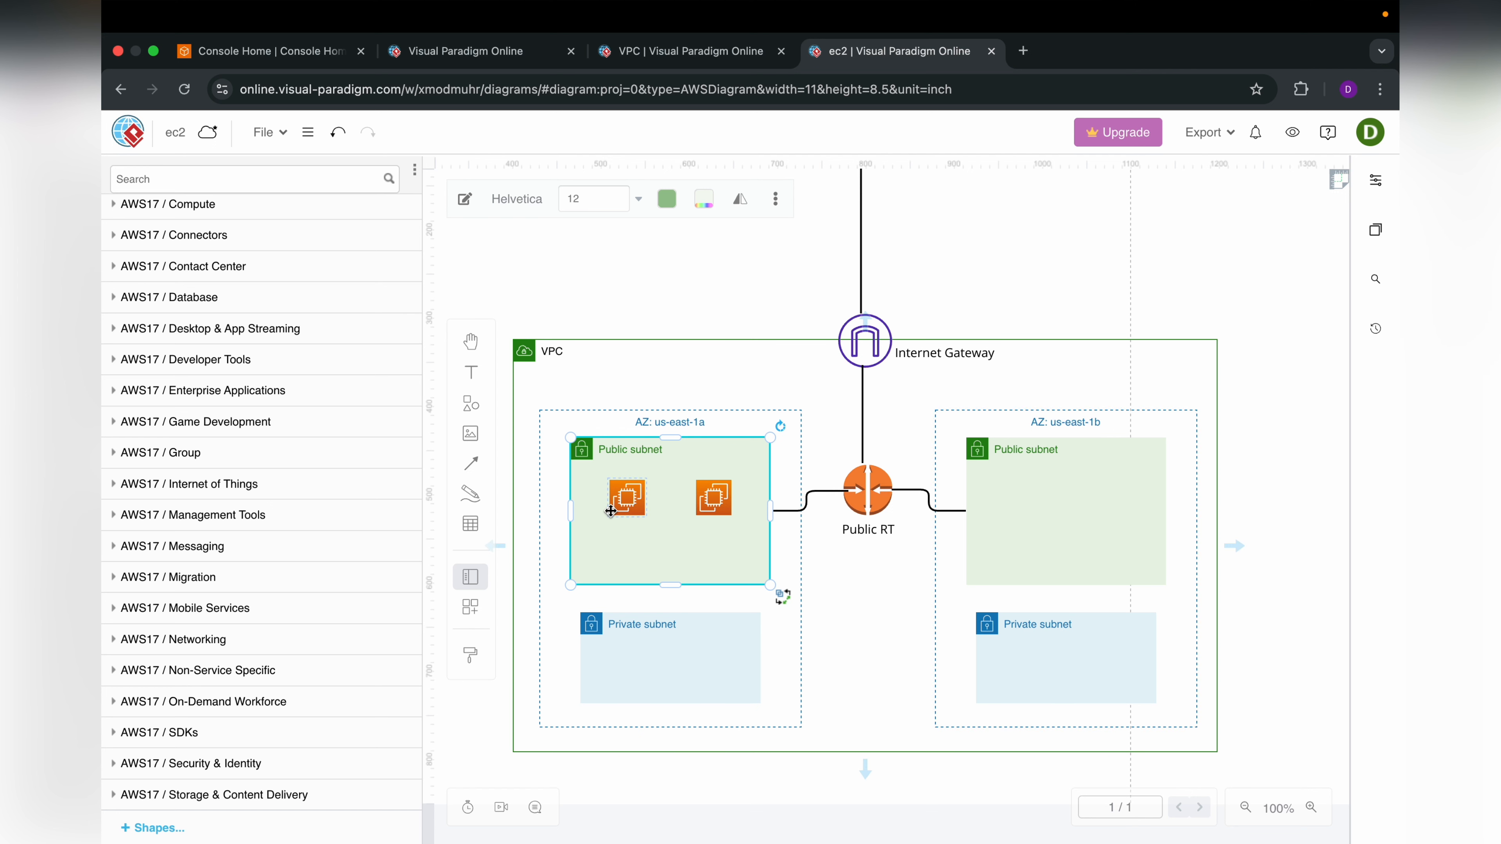
click(627, 500)
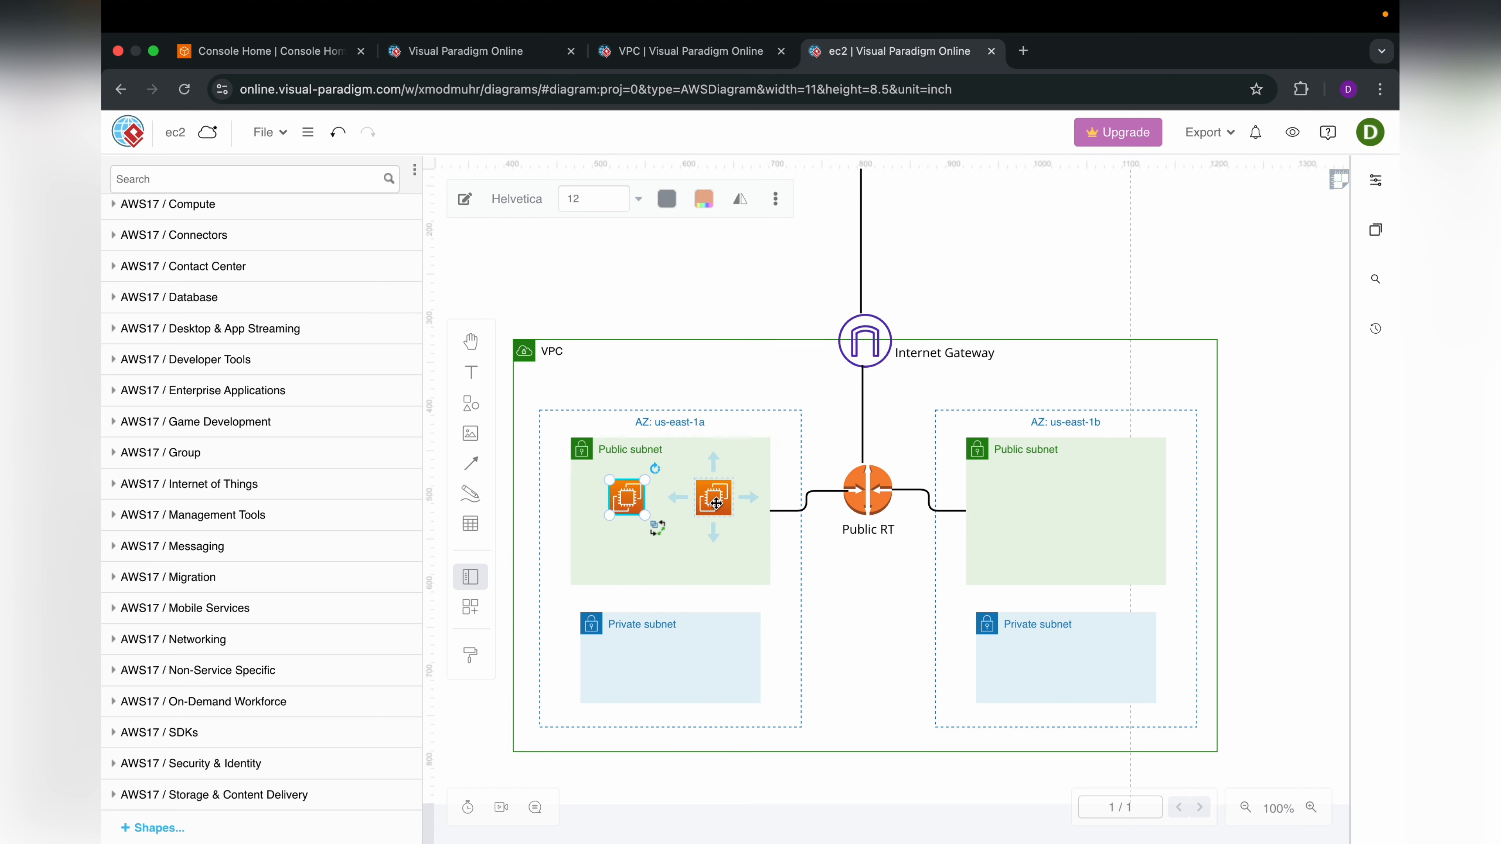
click(711, 513)
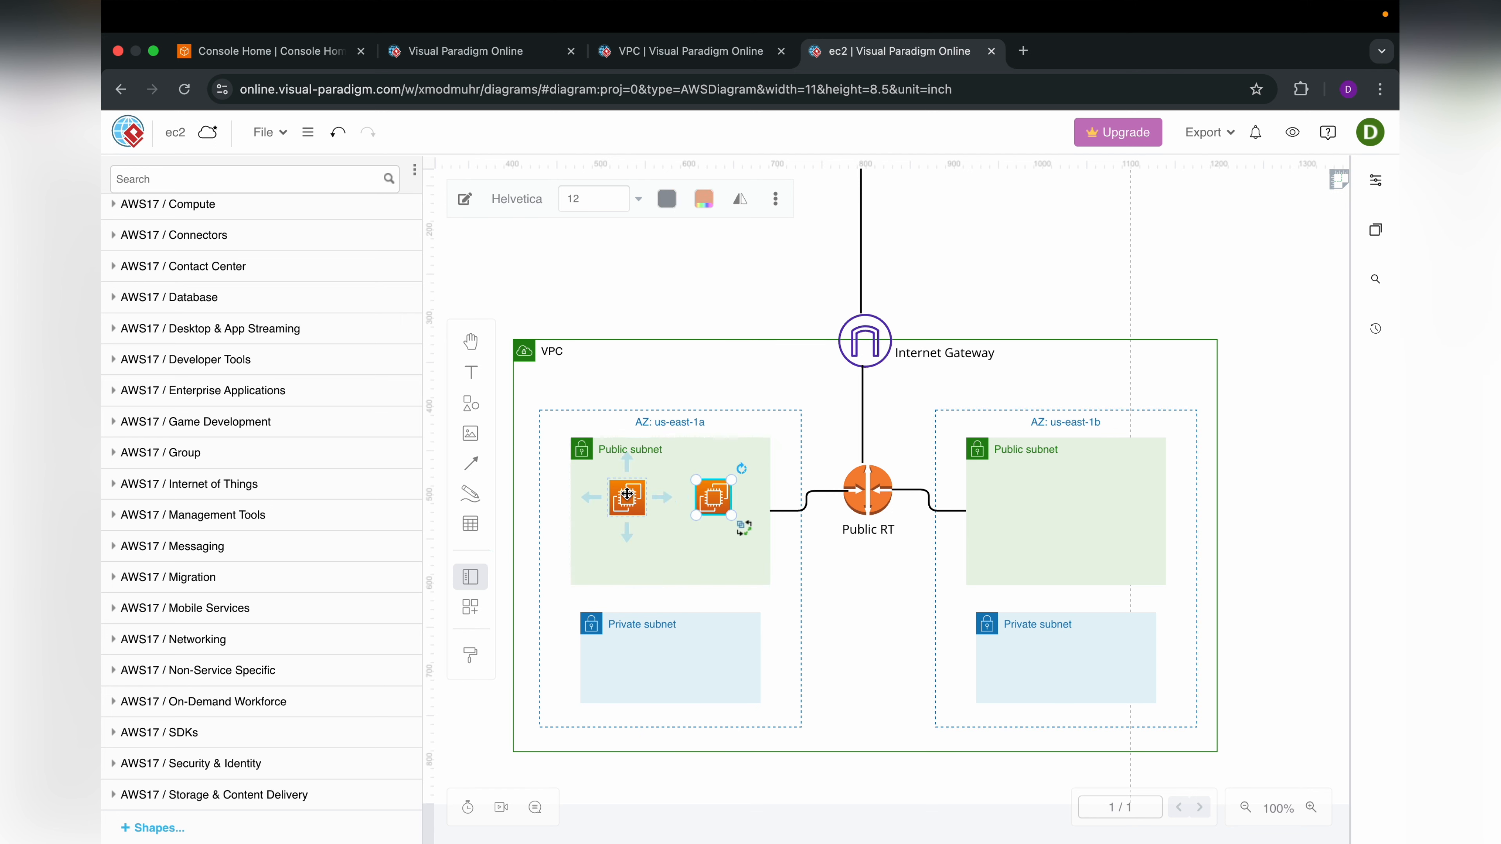
click(626, 497)
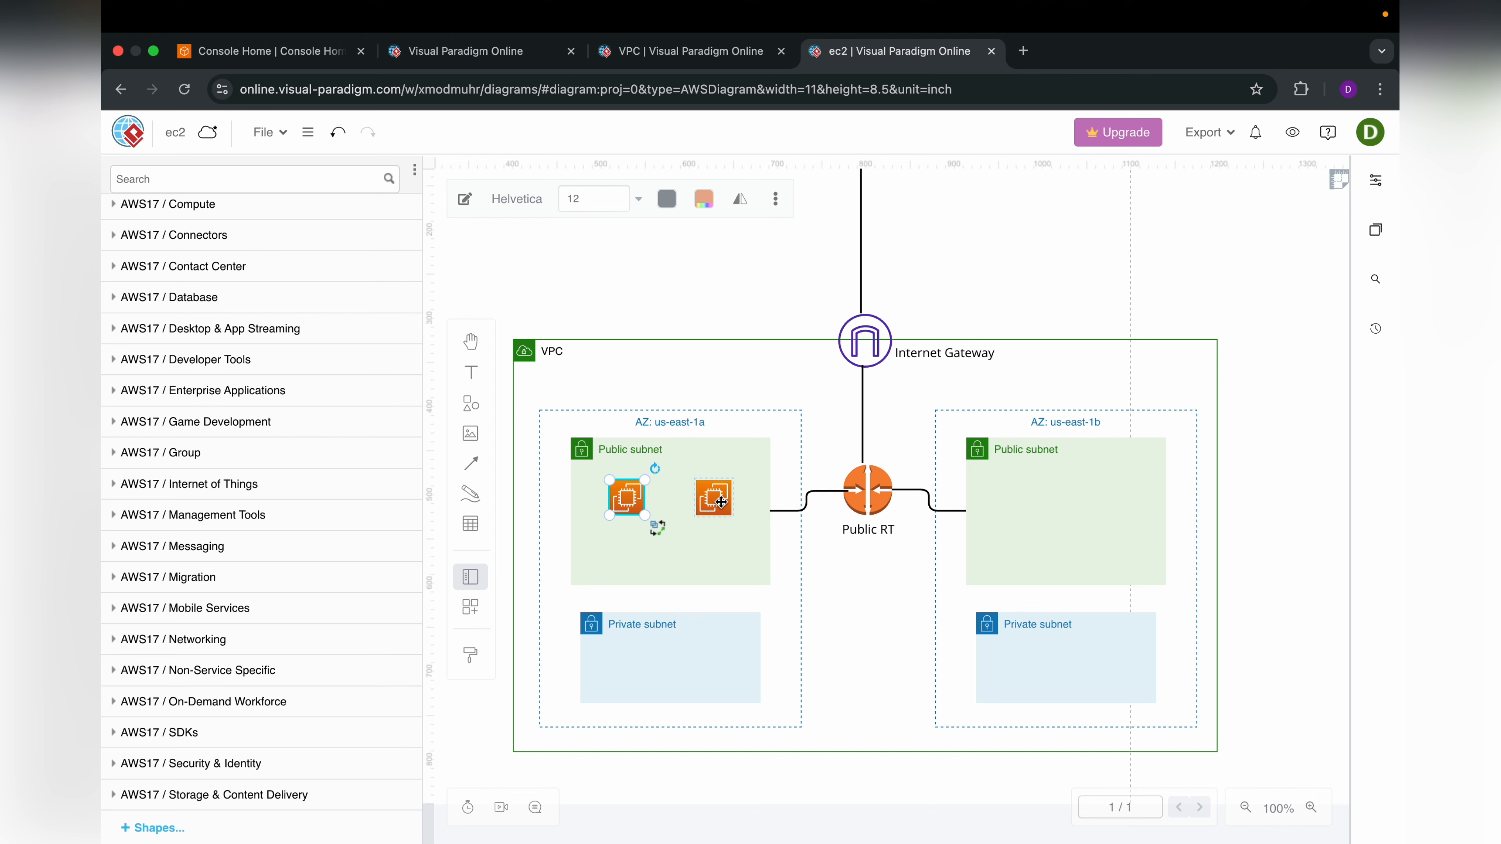
click(721, 501)
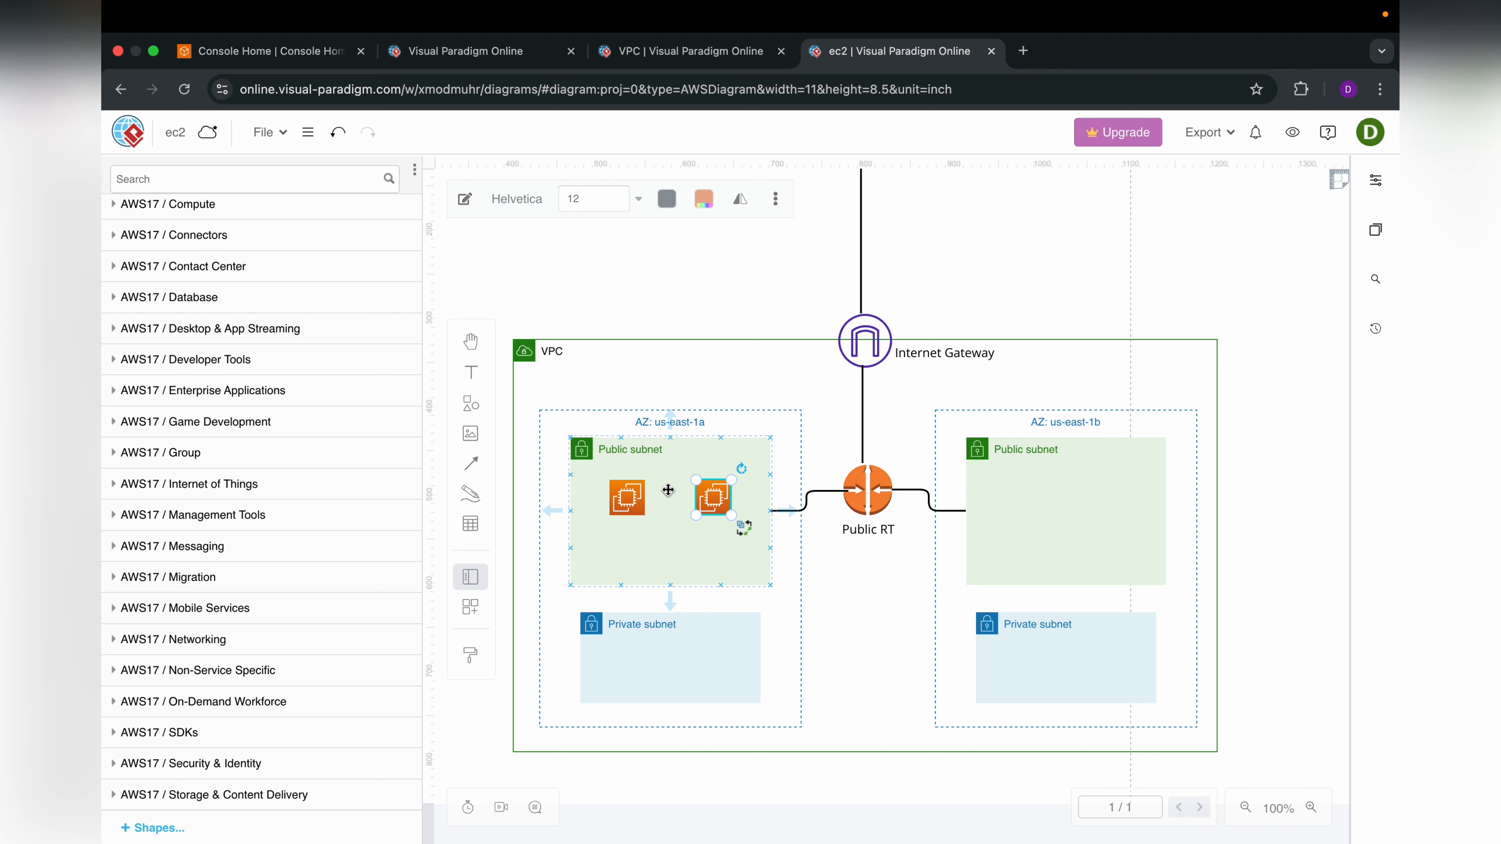
click(671, 451)
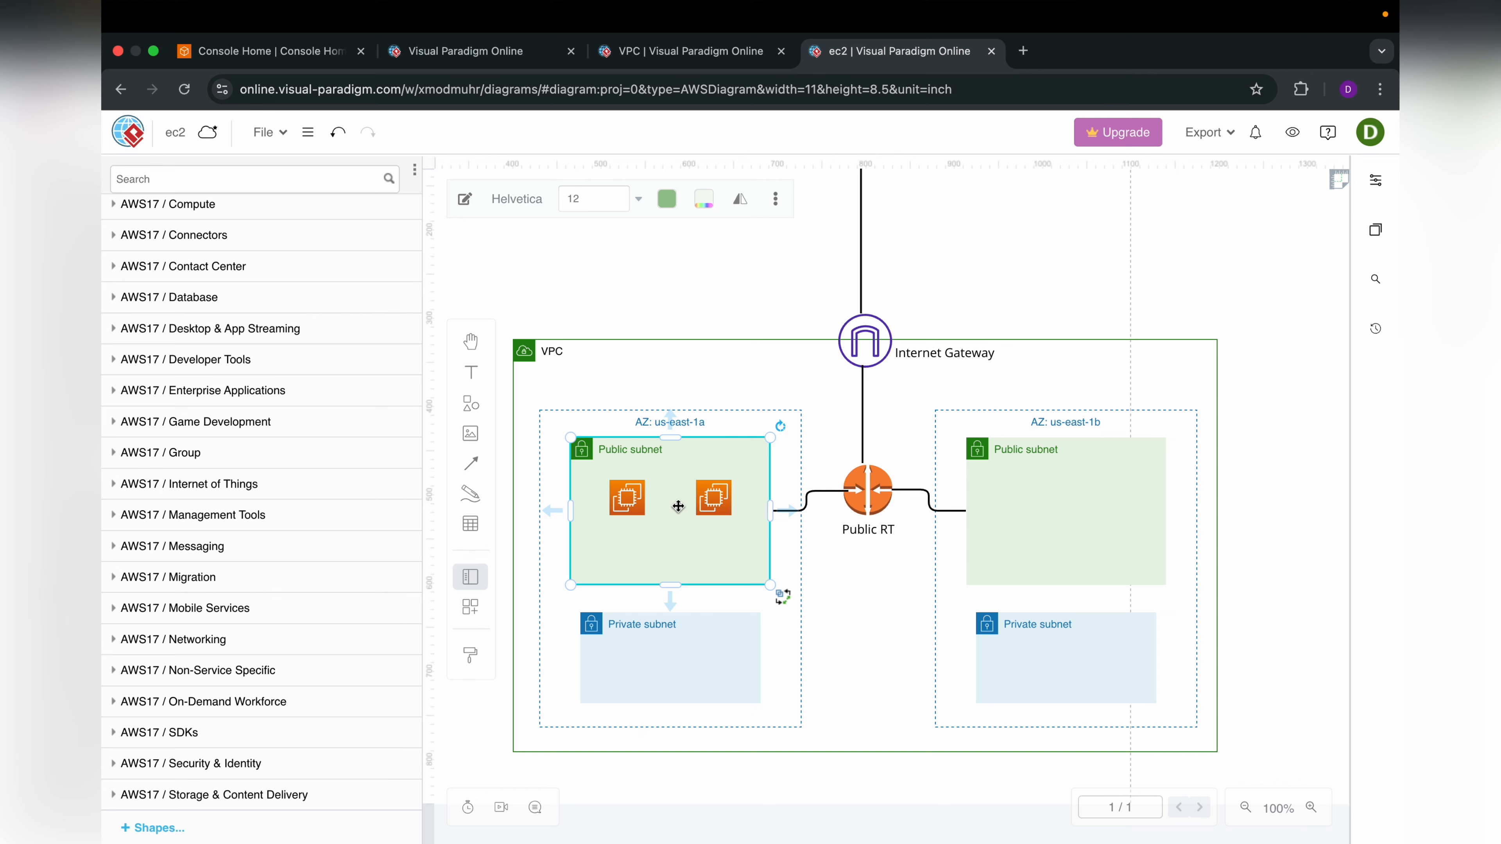
click(709, 501)
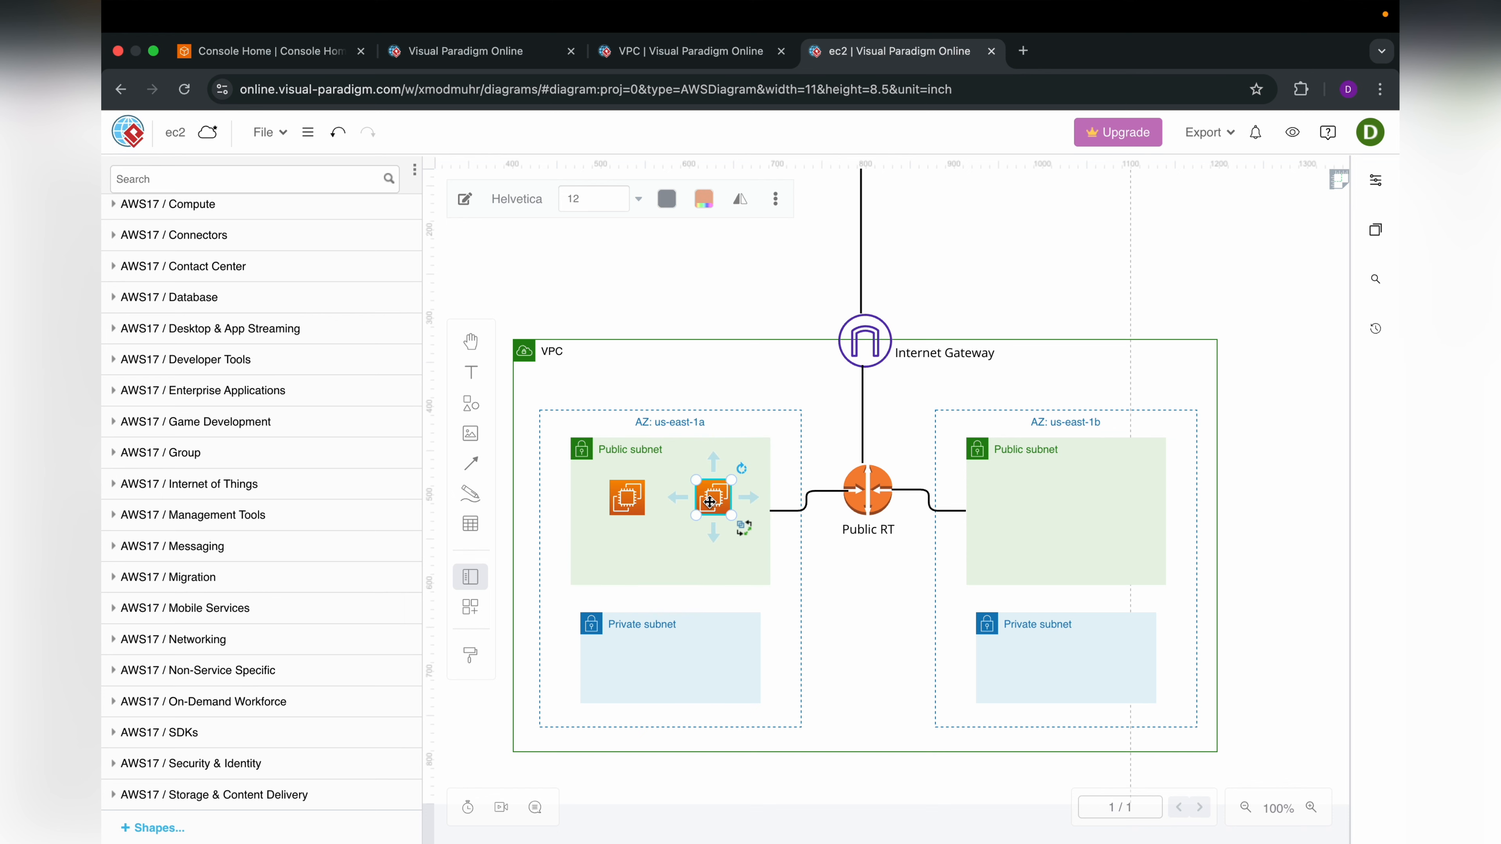
Switch back to the AWS console and open the EC2 Security Groups list.
key(super+1)
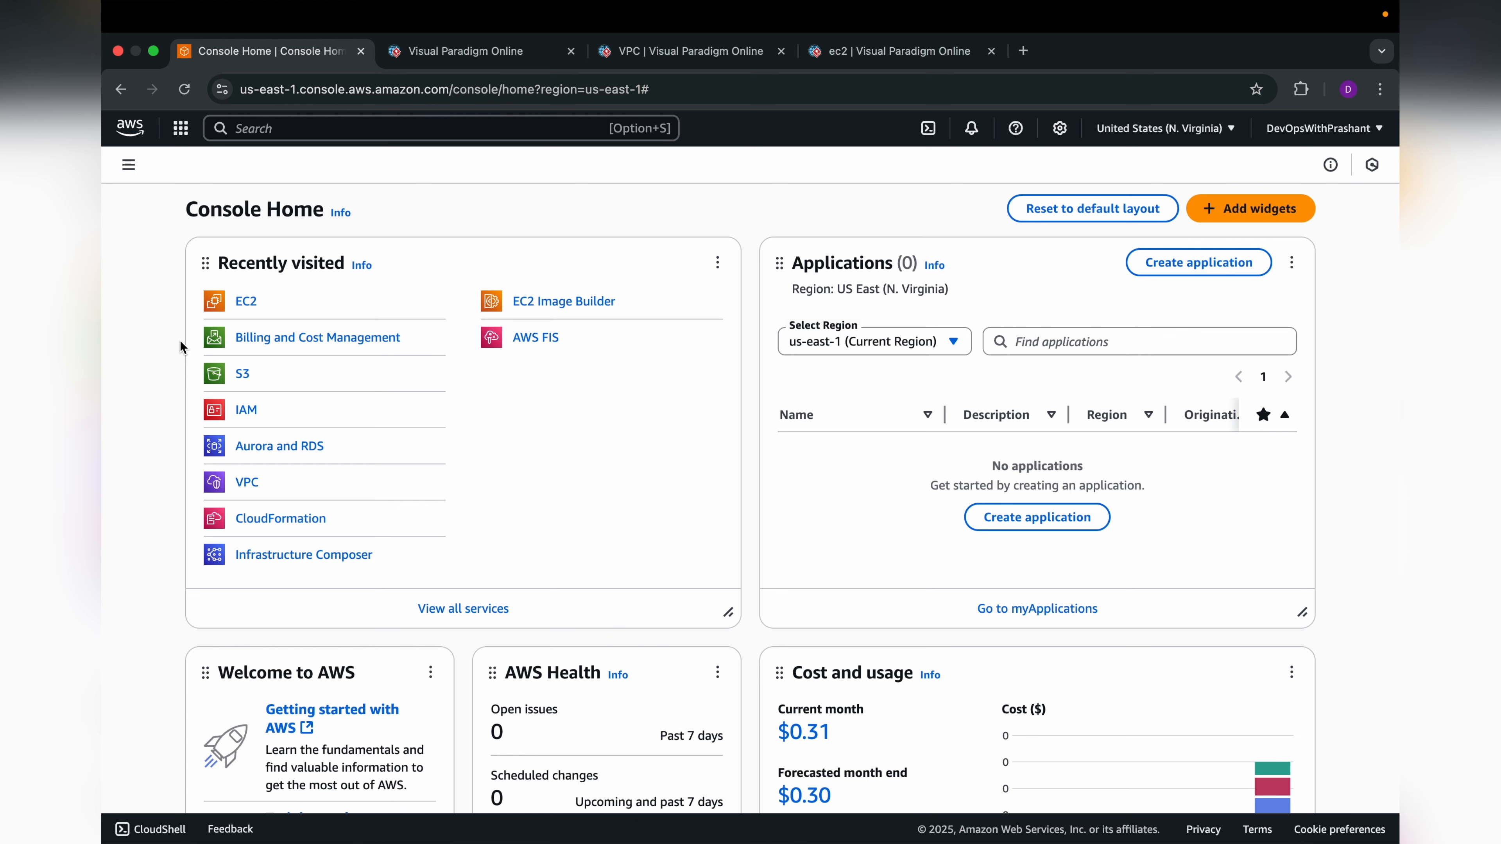
click(246, 301)
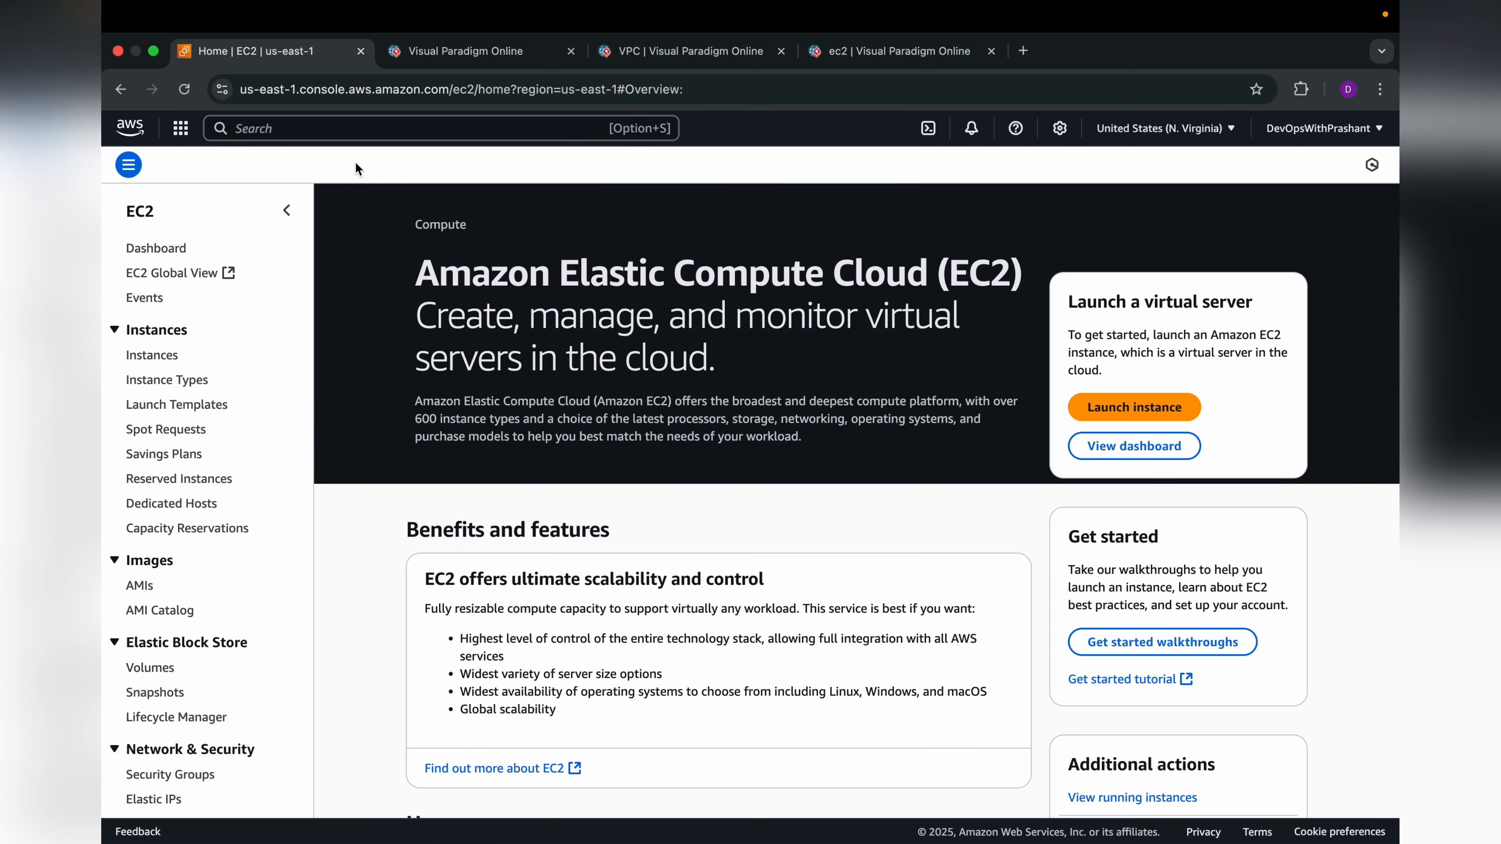
scroll(187, 447, down, 4)
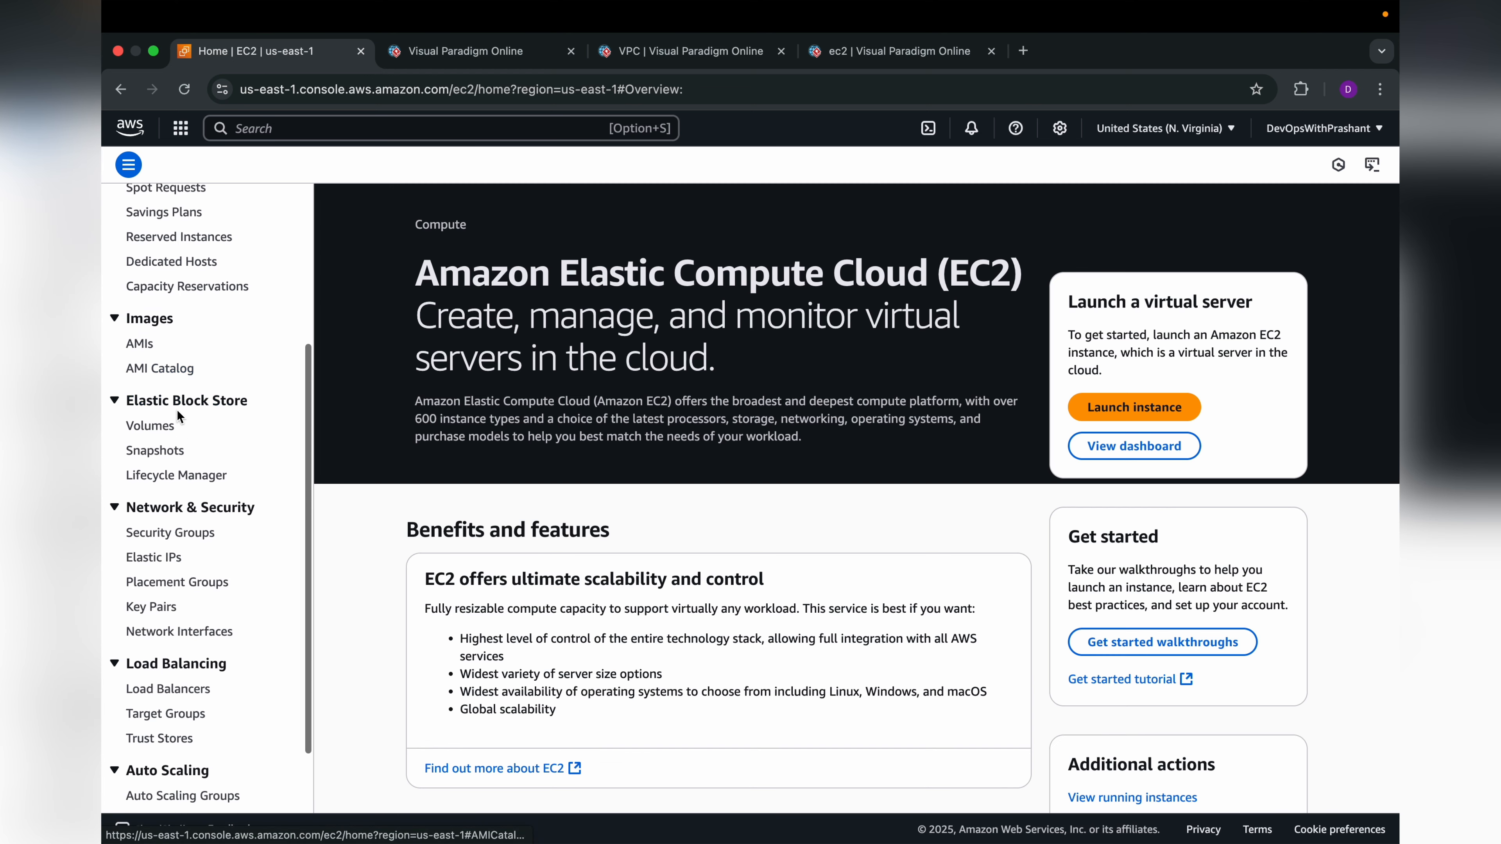
click(159, 535)
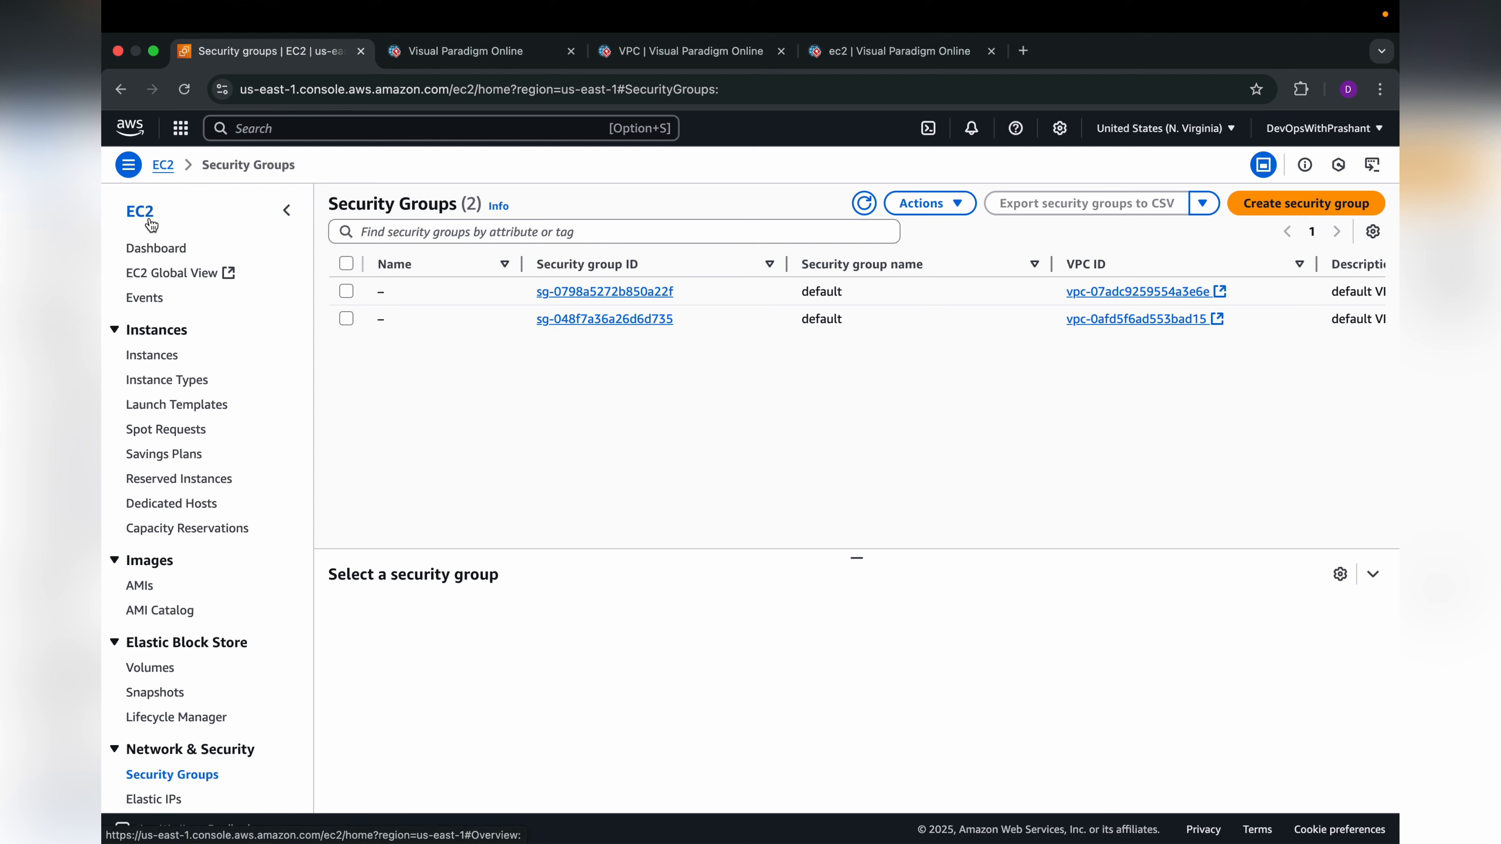
scroll(166, 463, down, 1)
scroll(165, 462, down, 5)
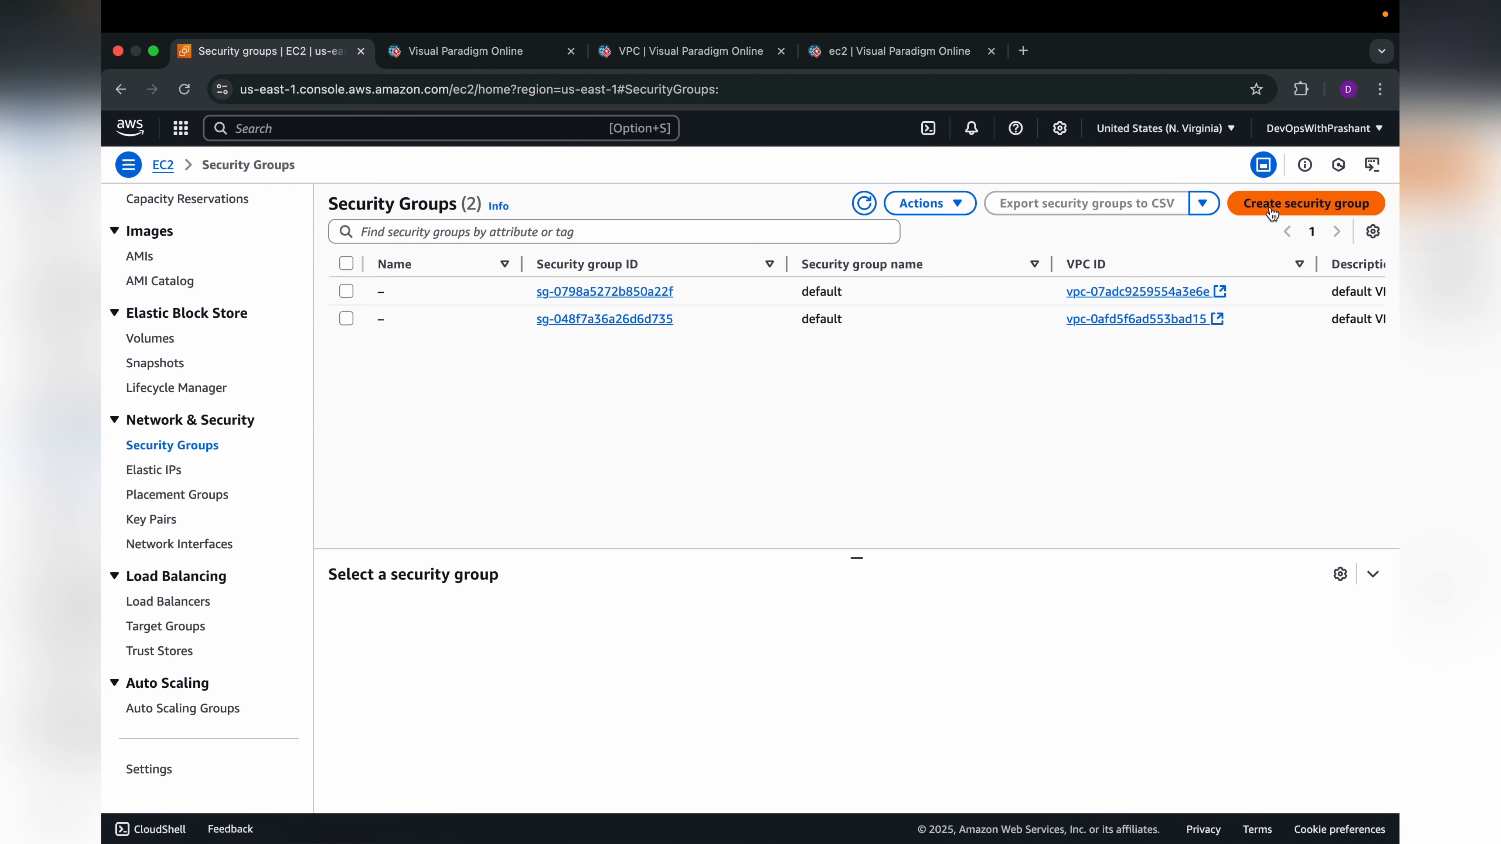
Start a new security group named MyApp with the description "Test description" in the VPC myVPC.
mouse_move(462, 288)
click(1297, 200)
click(309, 320)
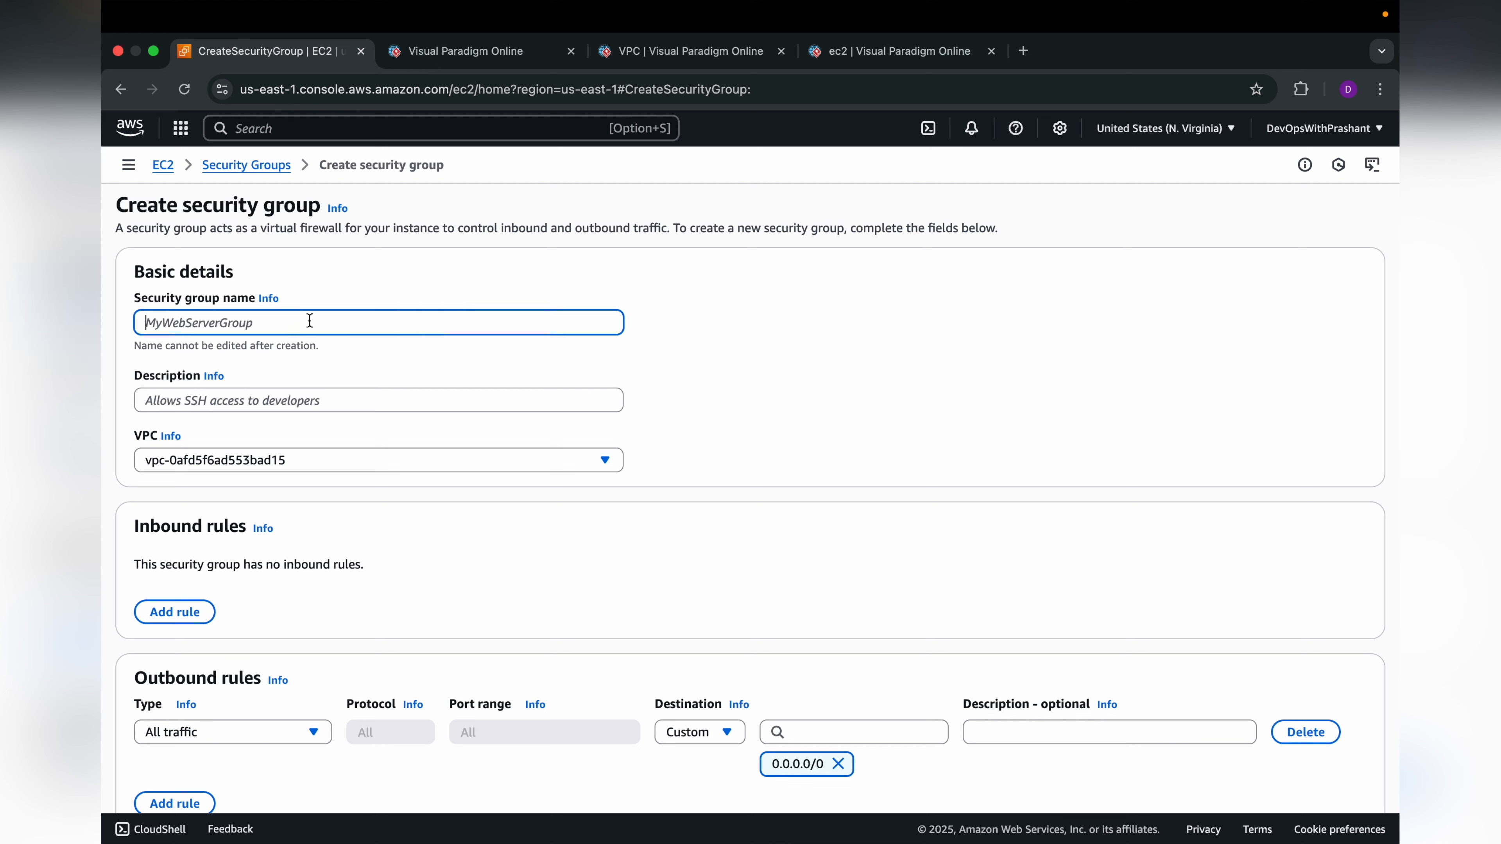
text(My)
text(App)
key(Tab)
text(Test description)
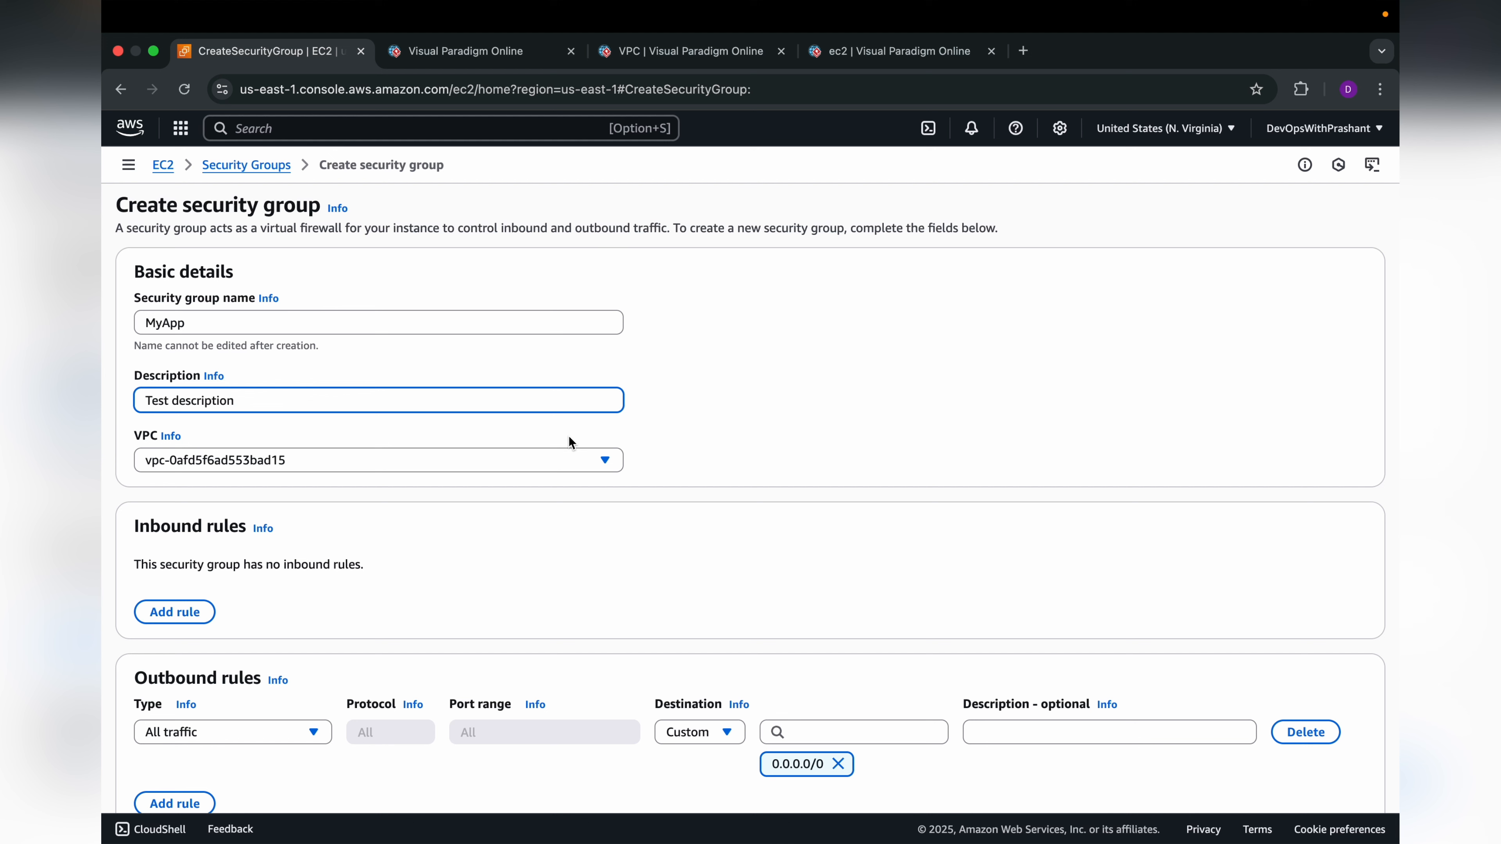
click(520, 454)
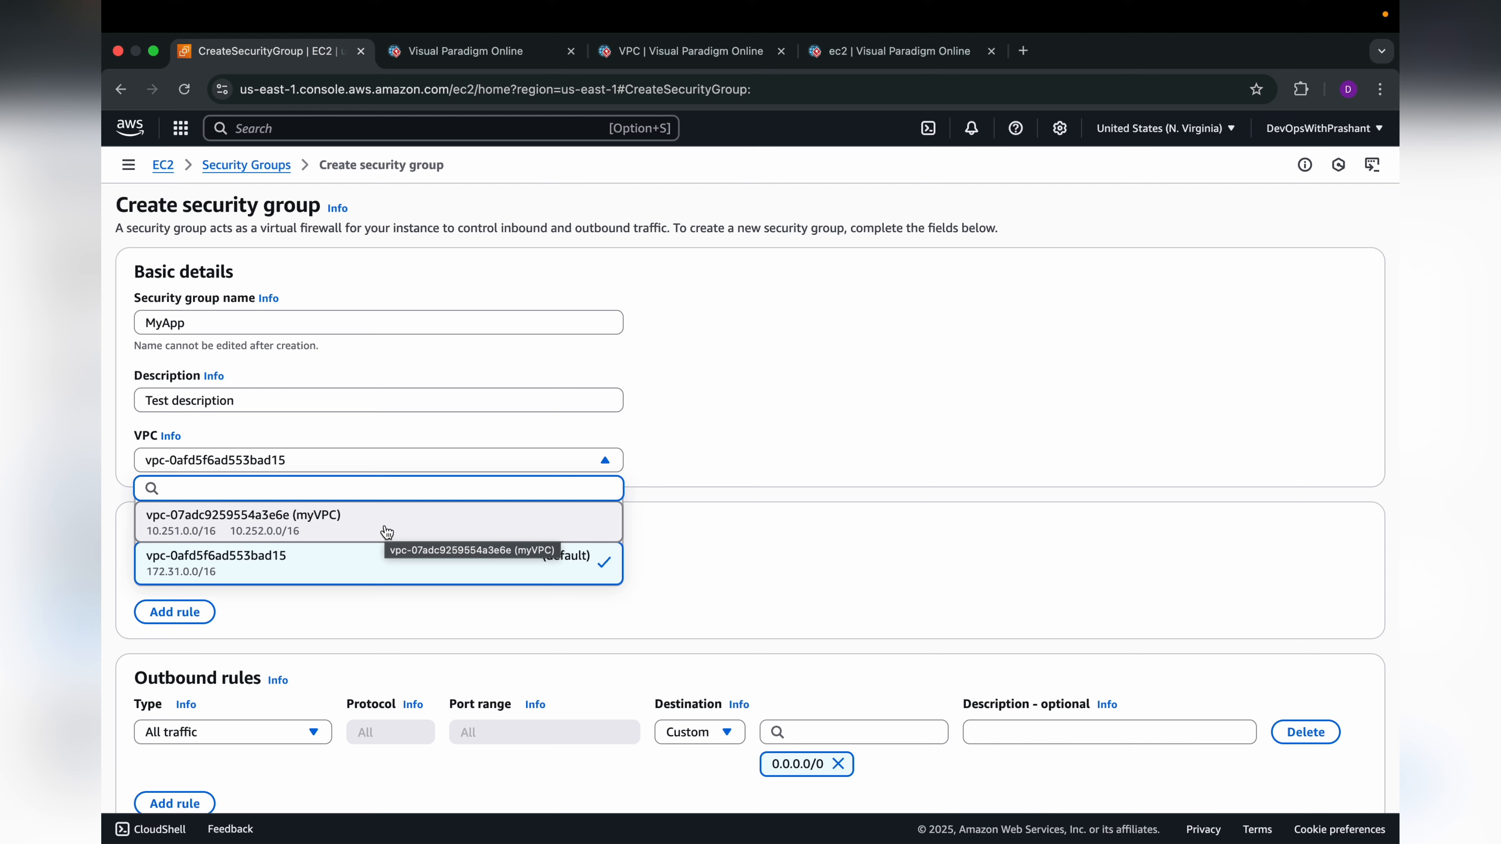
click(367, 525)
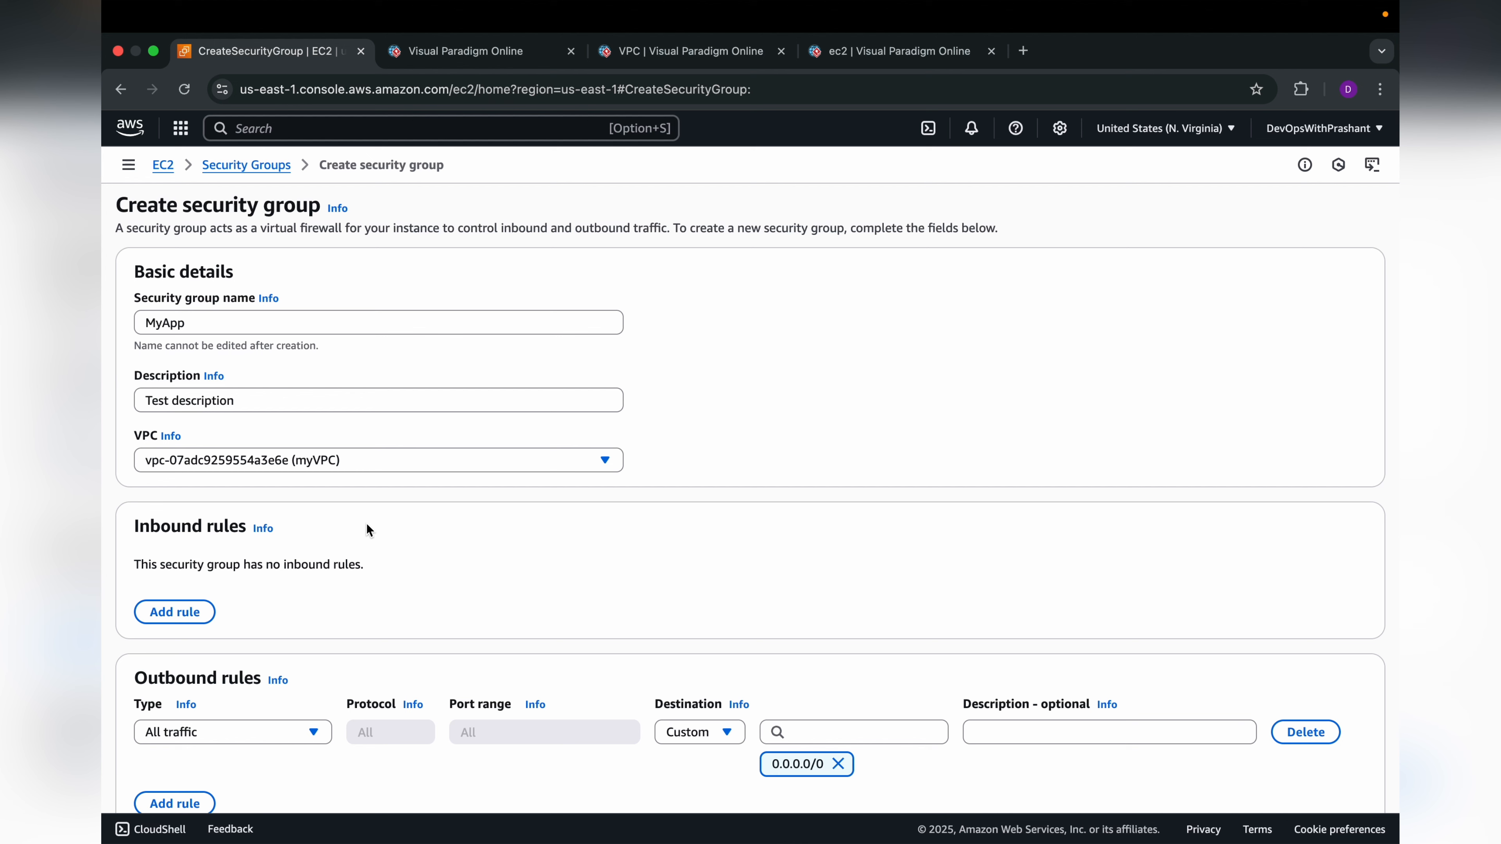
scroll(366, 523, down, 3)
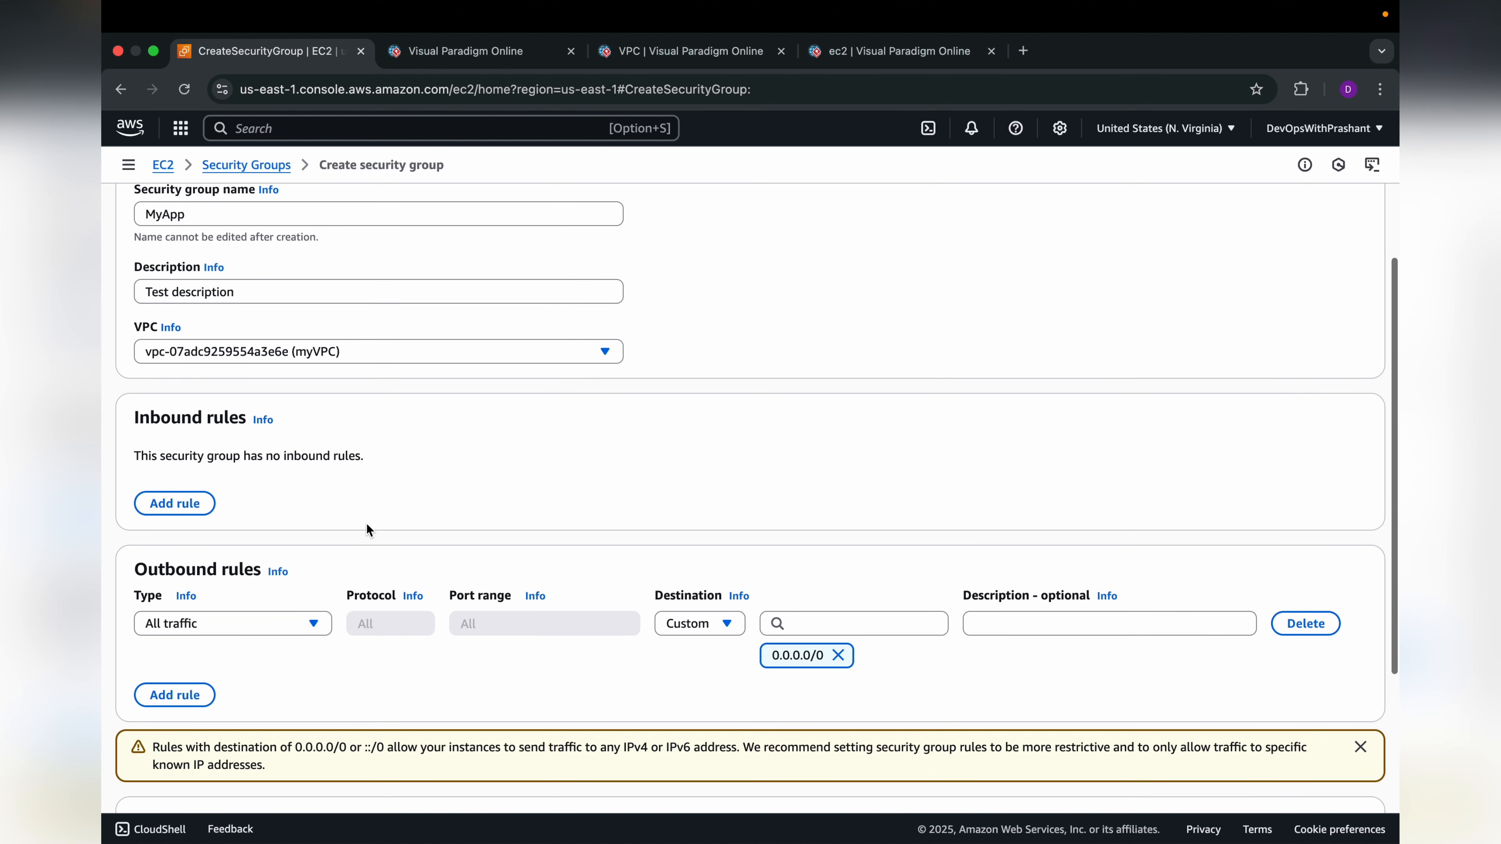
scroll(297, 435, down, 1)
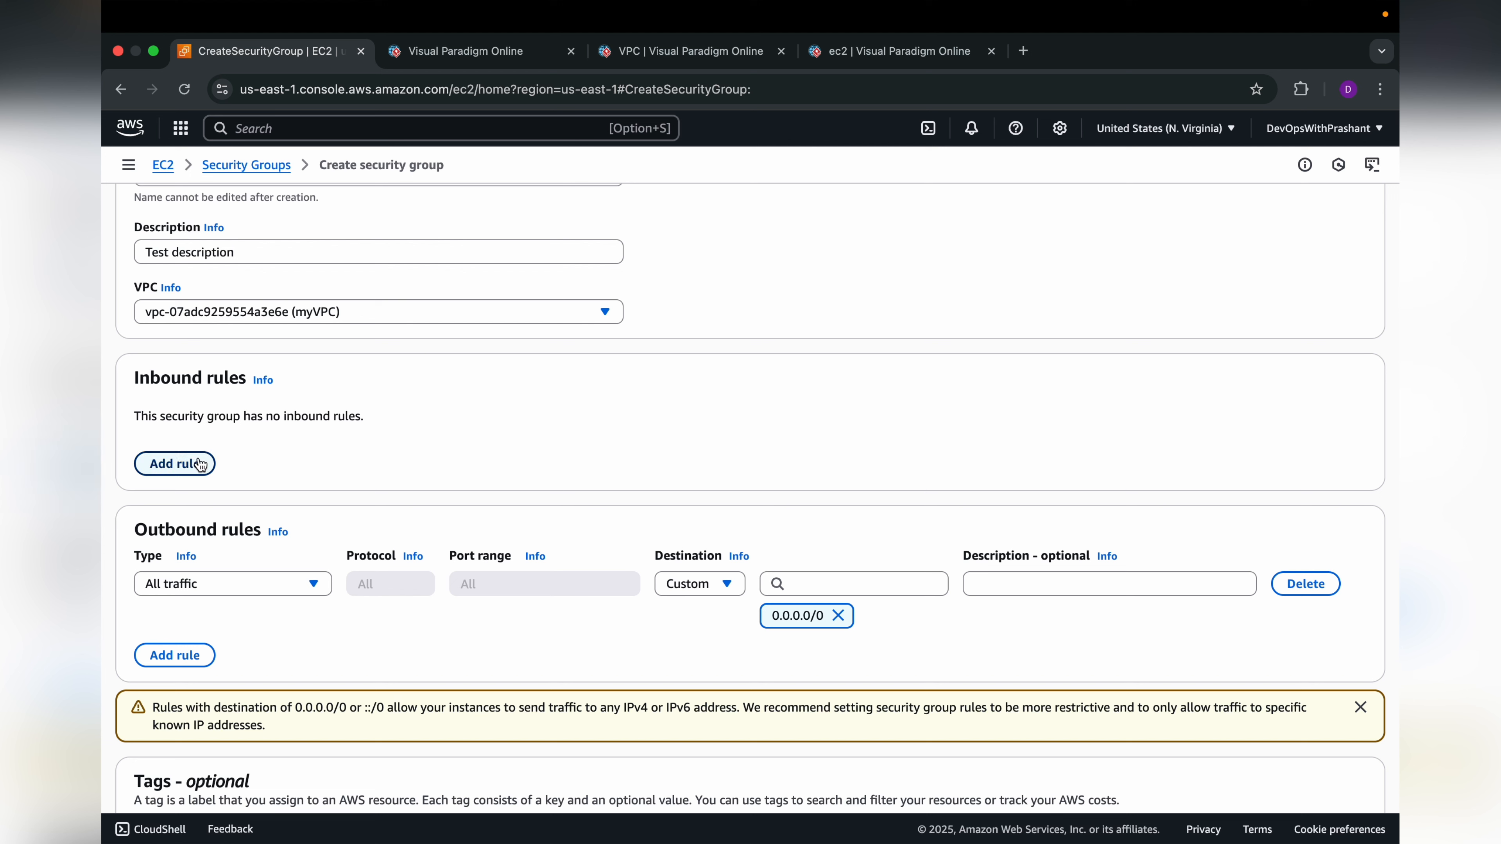
drag(135, 377, 240, 378)
drag(149, 530, 264, 537)
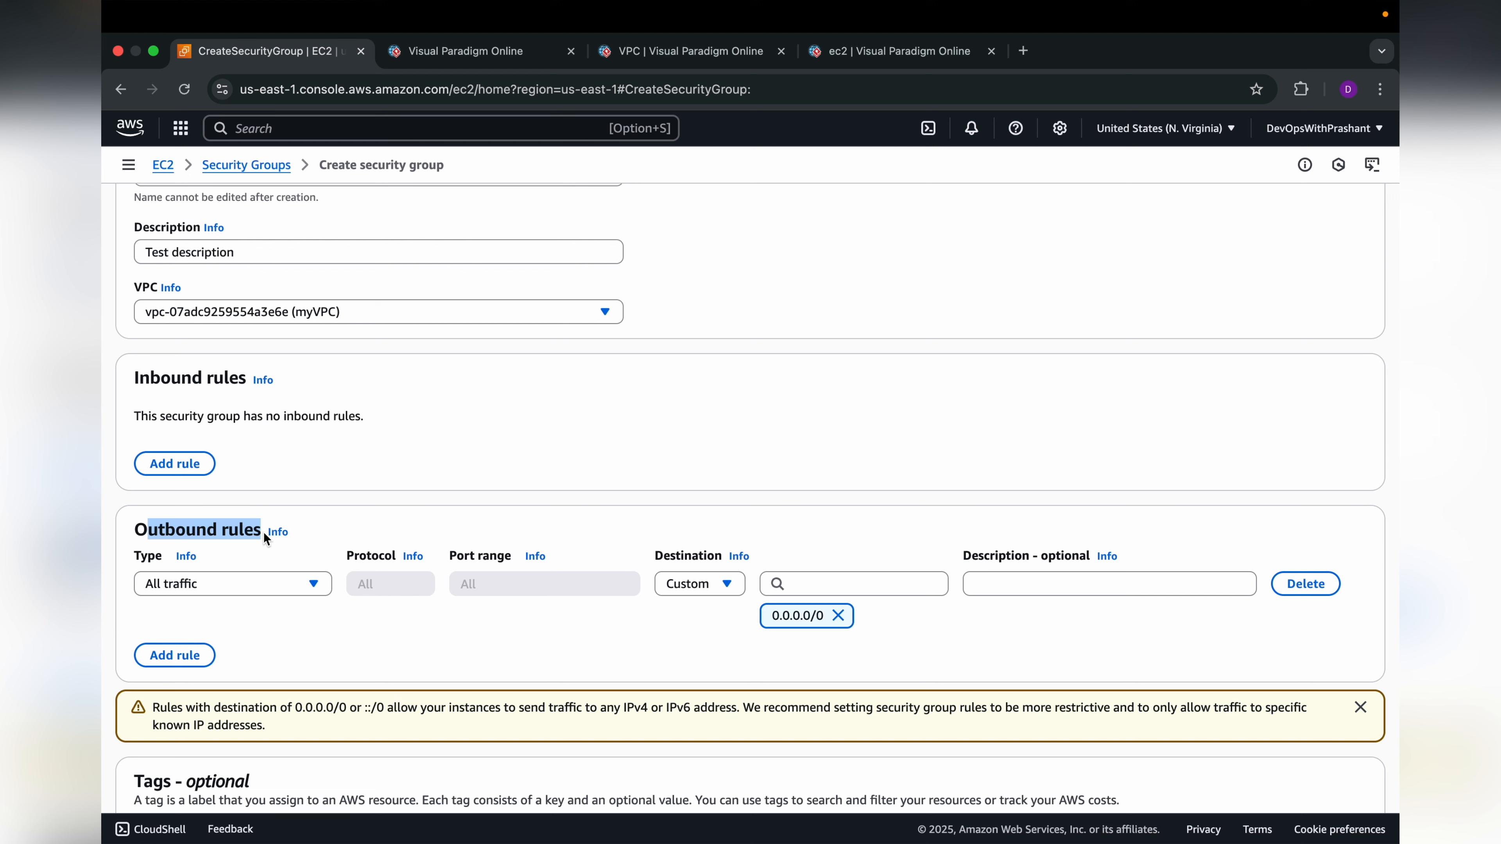
click(304, 420)
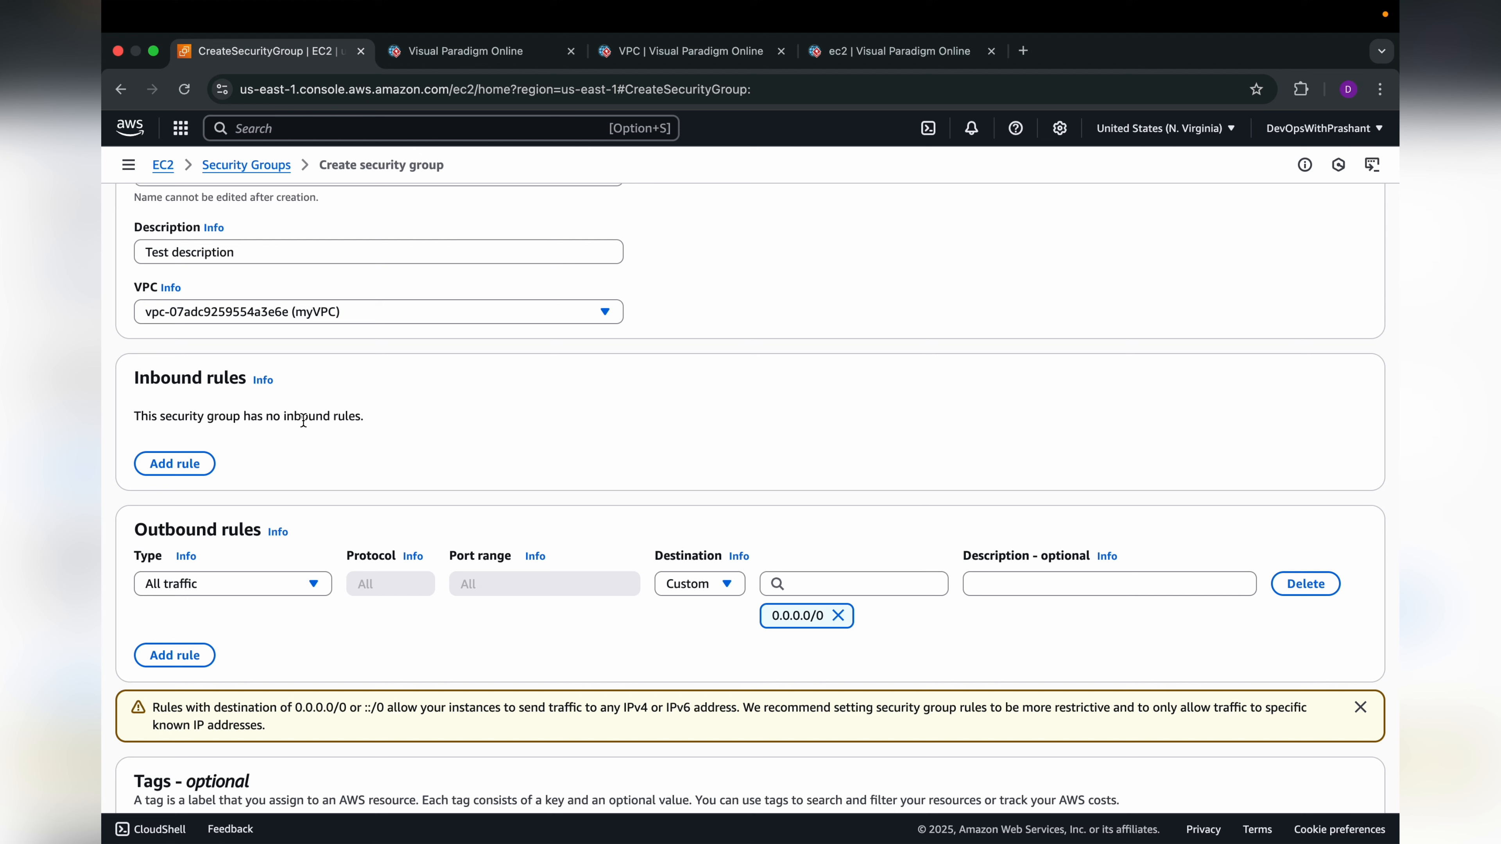
Add an inbound rule of type Custom TCP to the MyApp security group.
click(194, 463)
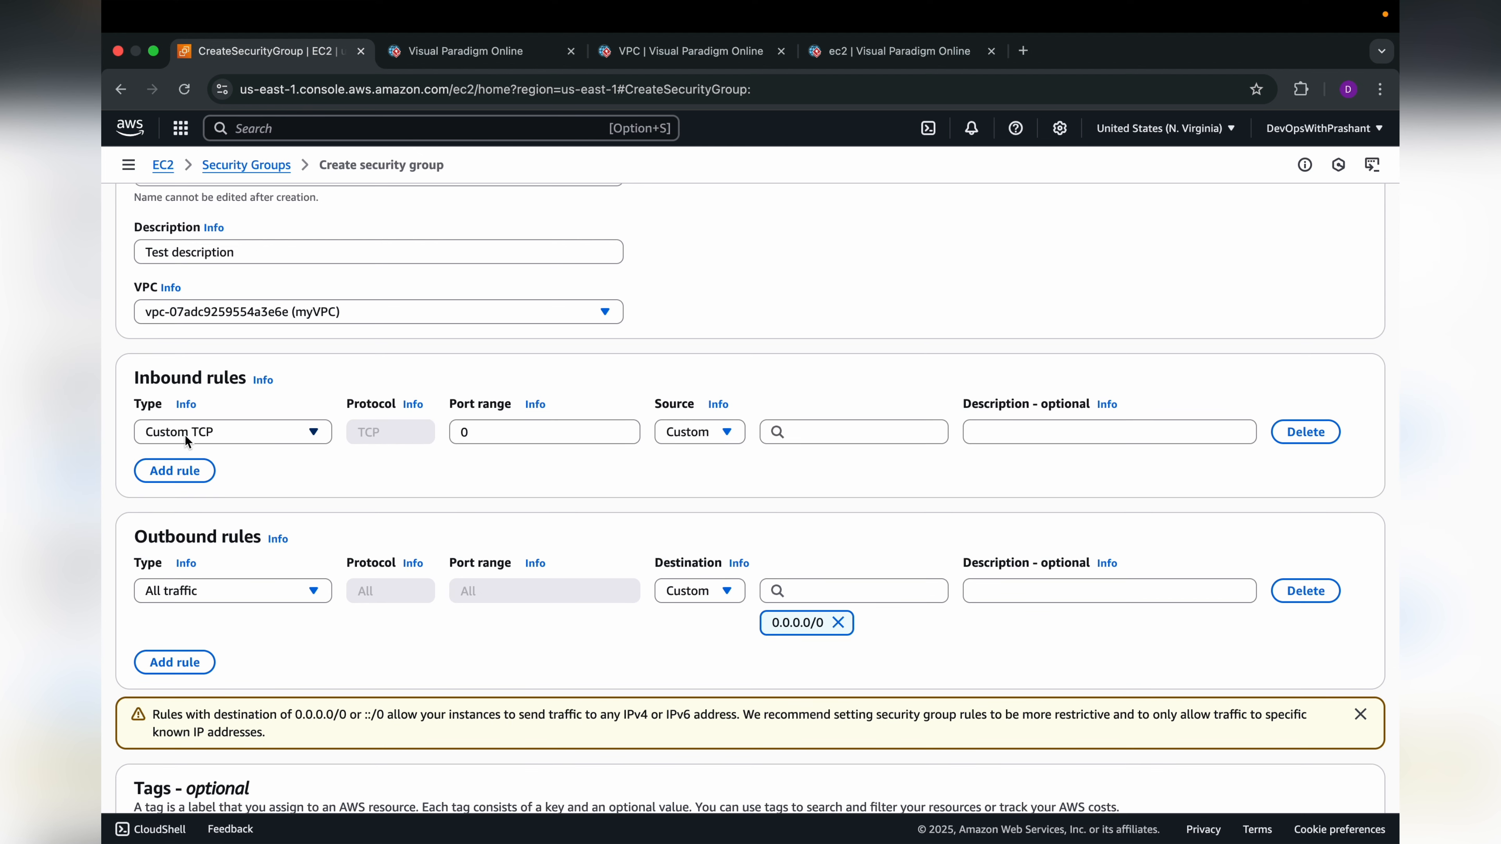
click(220, 438)
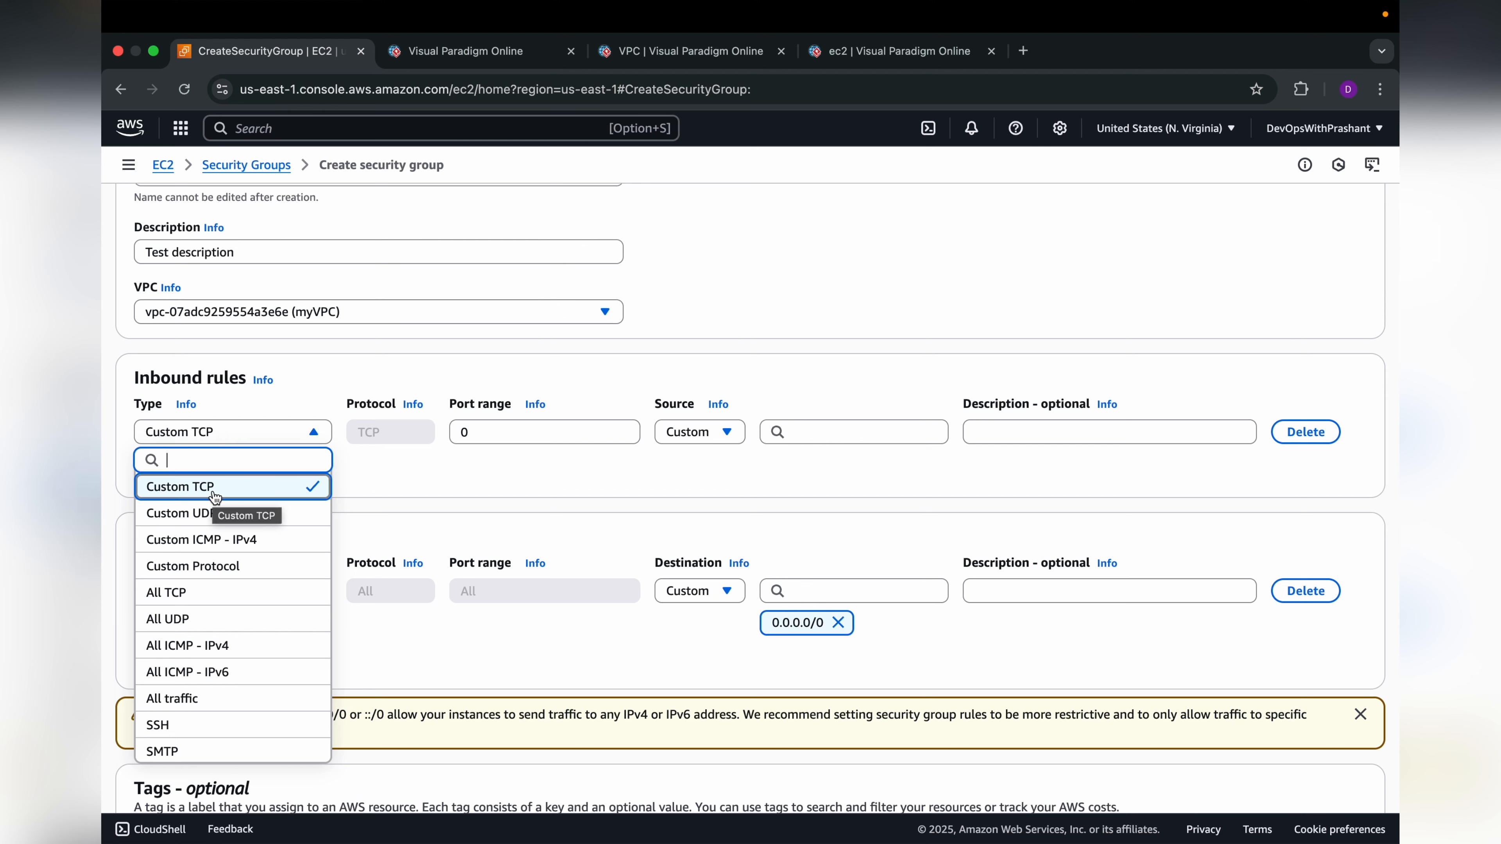
click(271, 495)
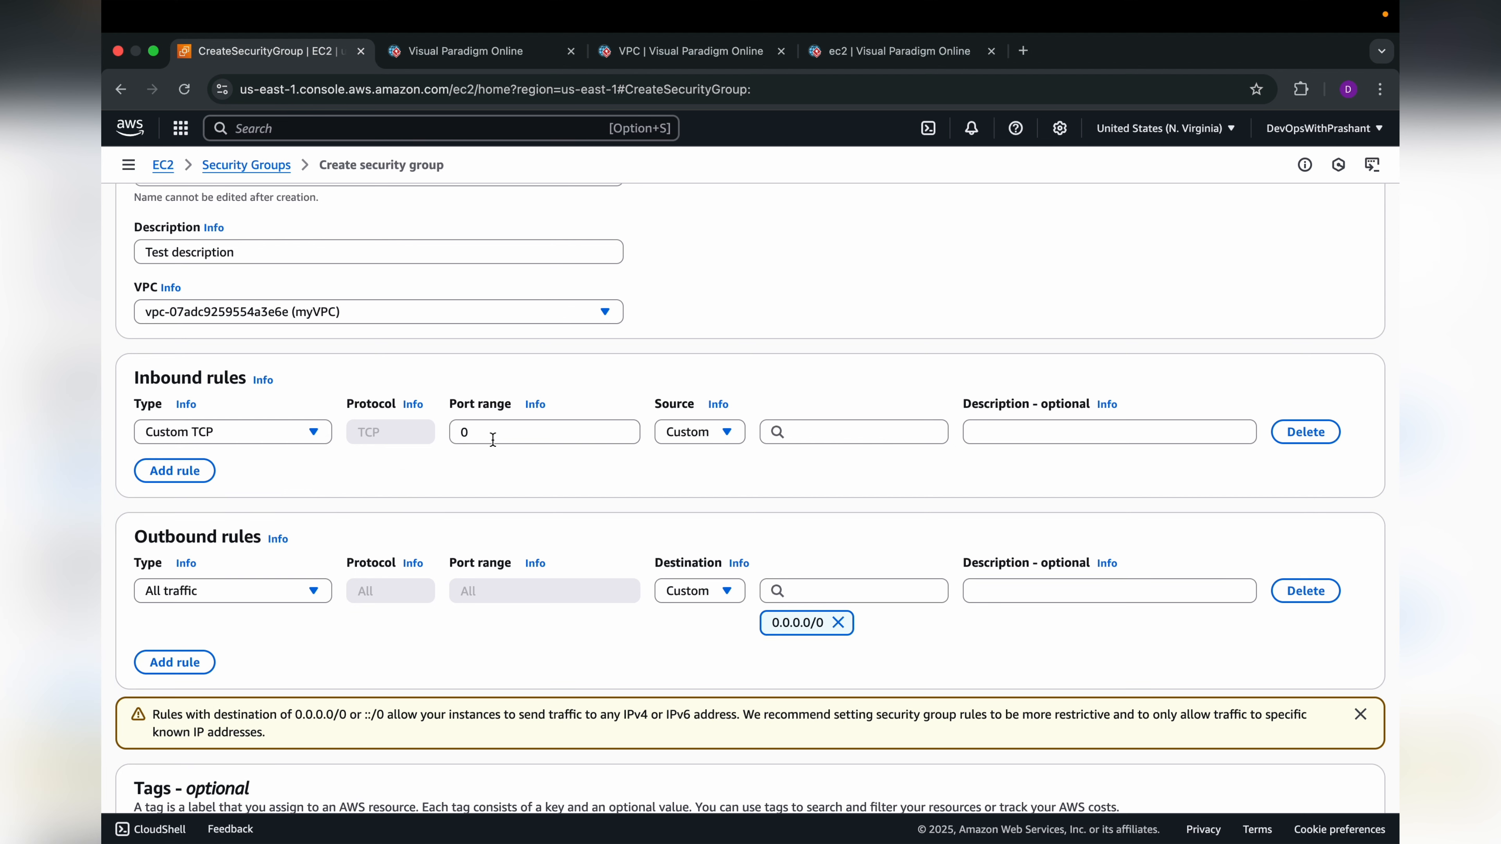
click(269, 435)
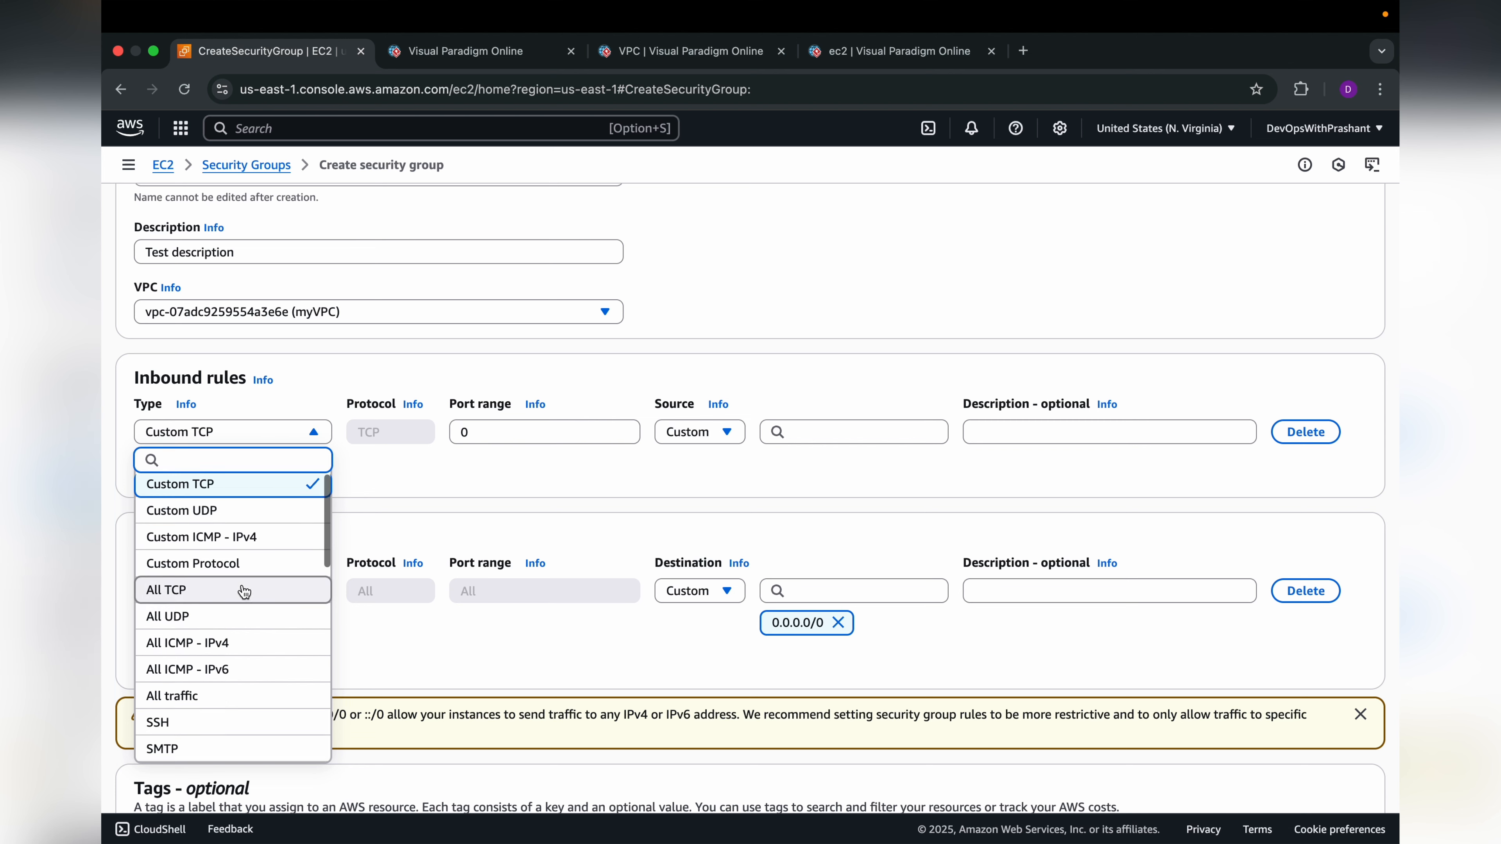
scroll(244, 592, down, 6)
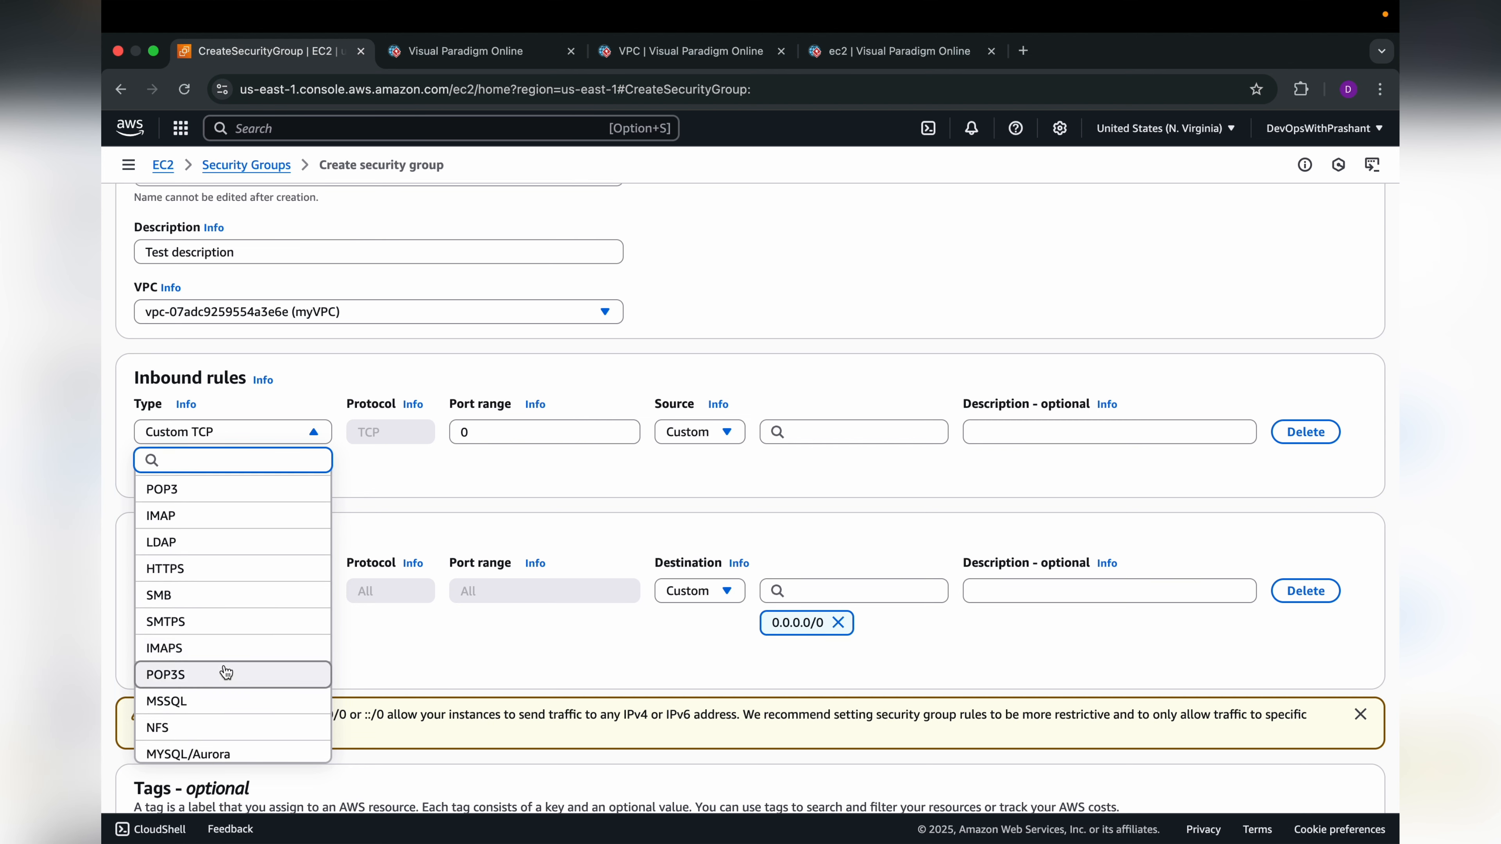
scroll(224, 668, down, 5)
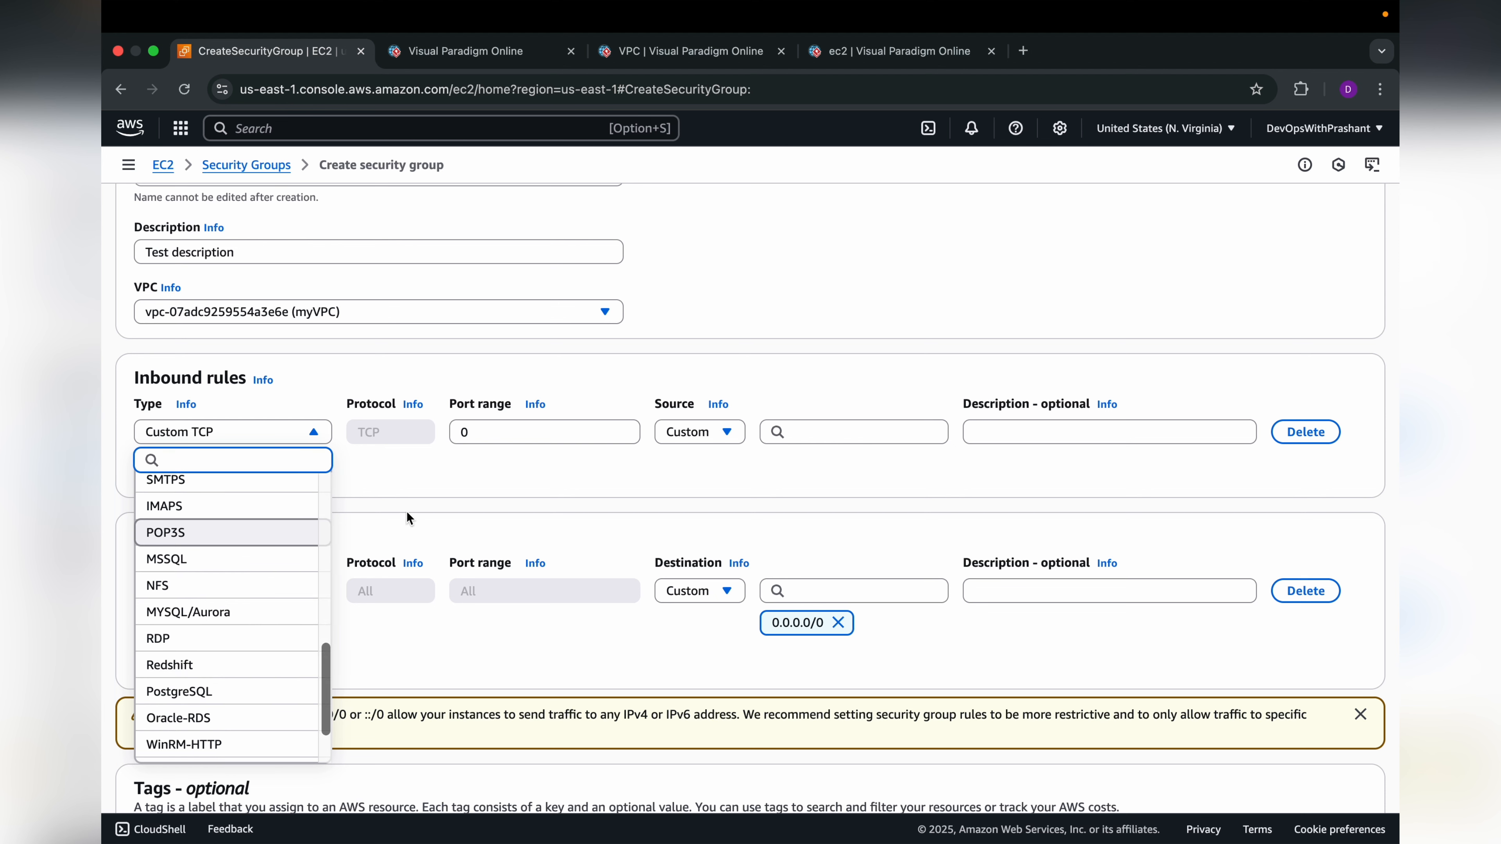
click(433, 485)
Set the inbound rule's port range to 443 and its source to Anywhere-IPv4.
click(538, 431)
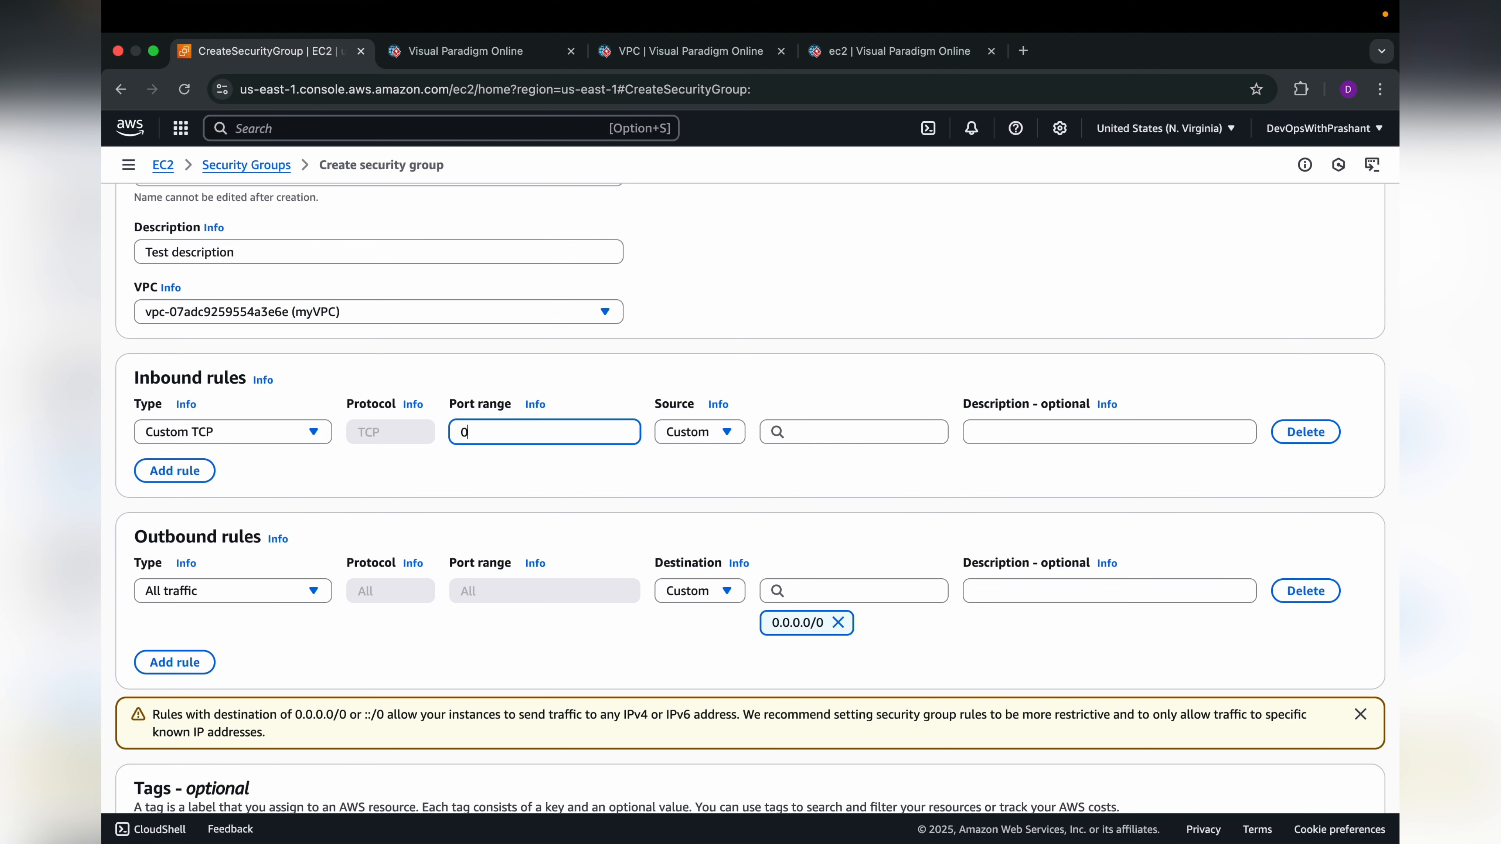
text(443)
click(583, 473)
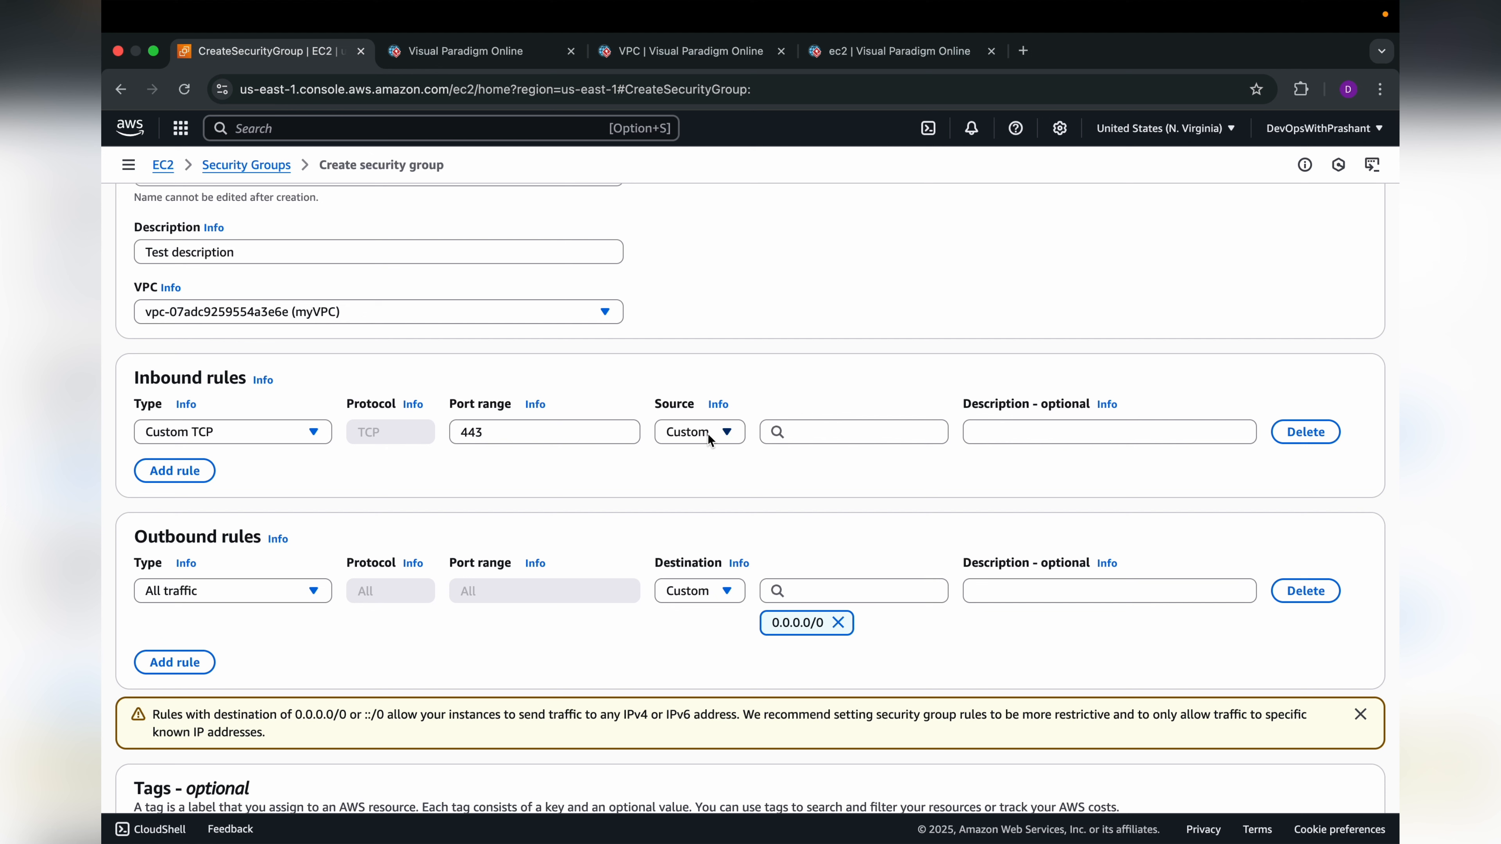
click(683, 437)
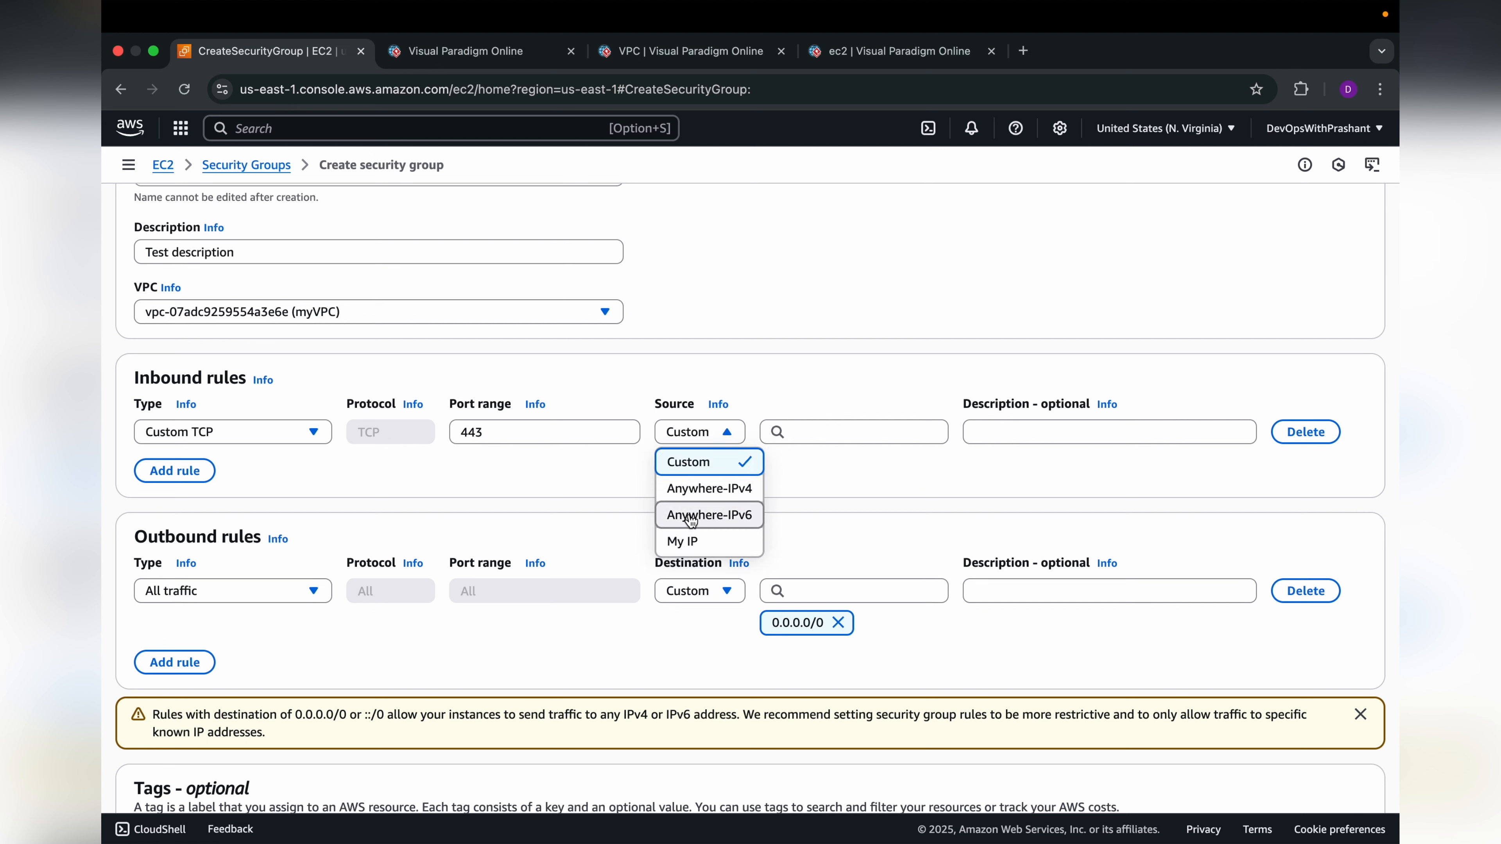
click(686, 489)
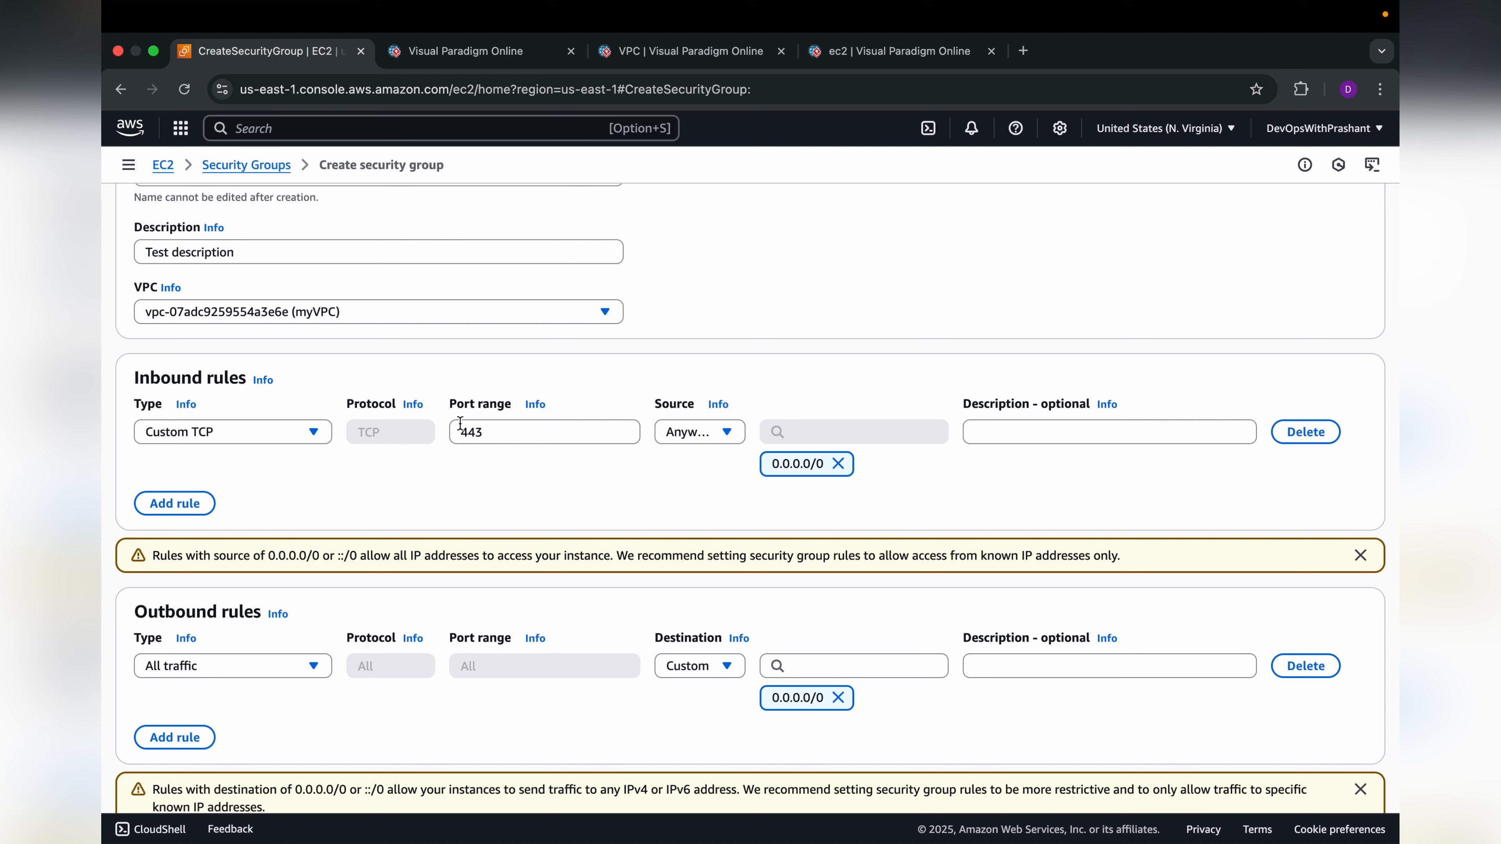
drag(488, 429, 464, 428)
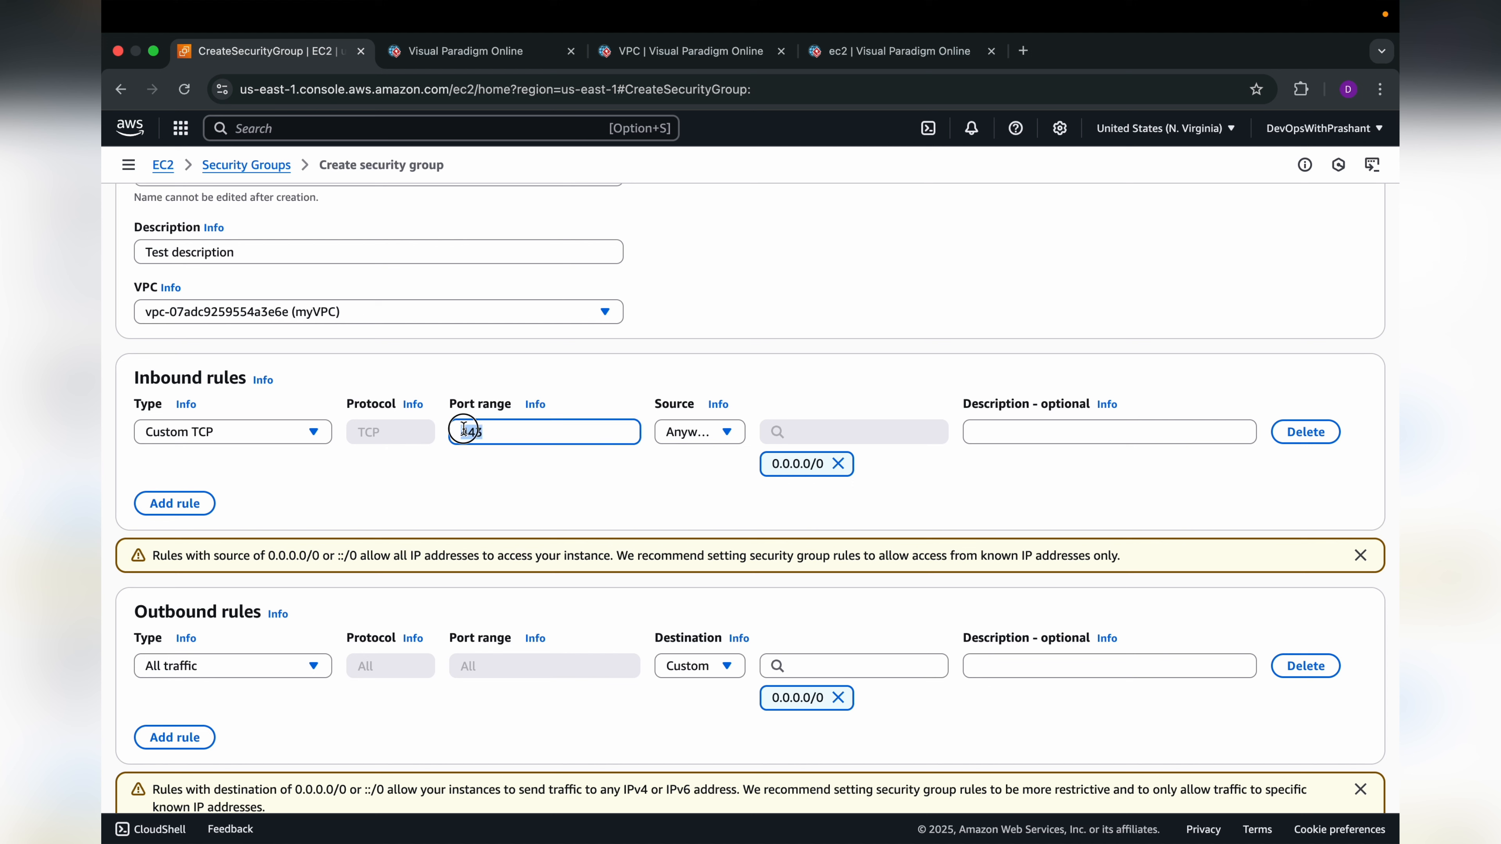
click(492, 436)
drag(492, 436, 461, 433)
click(594, 458)
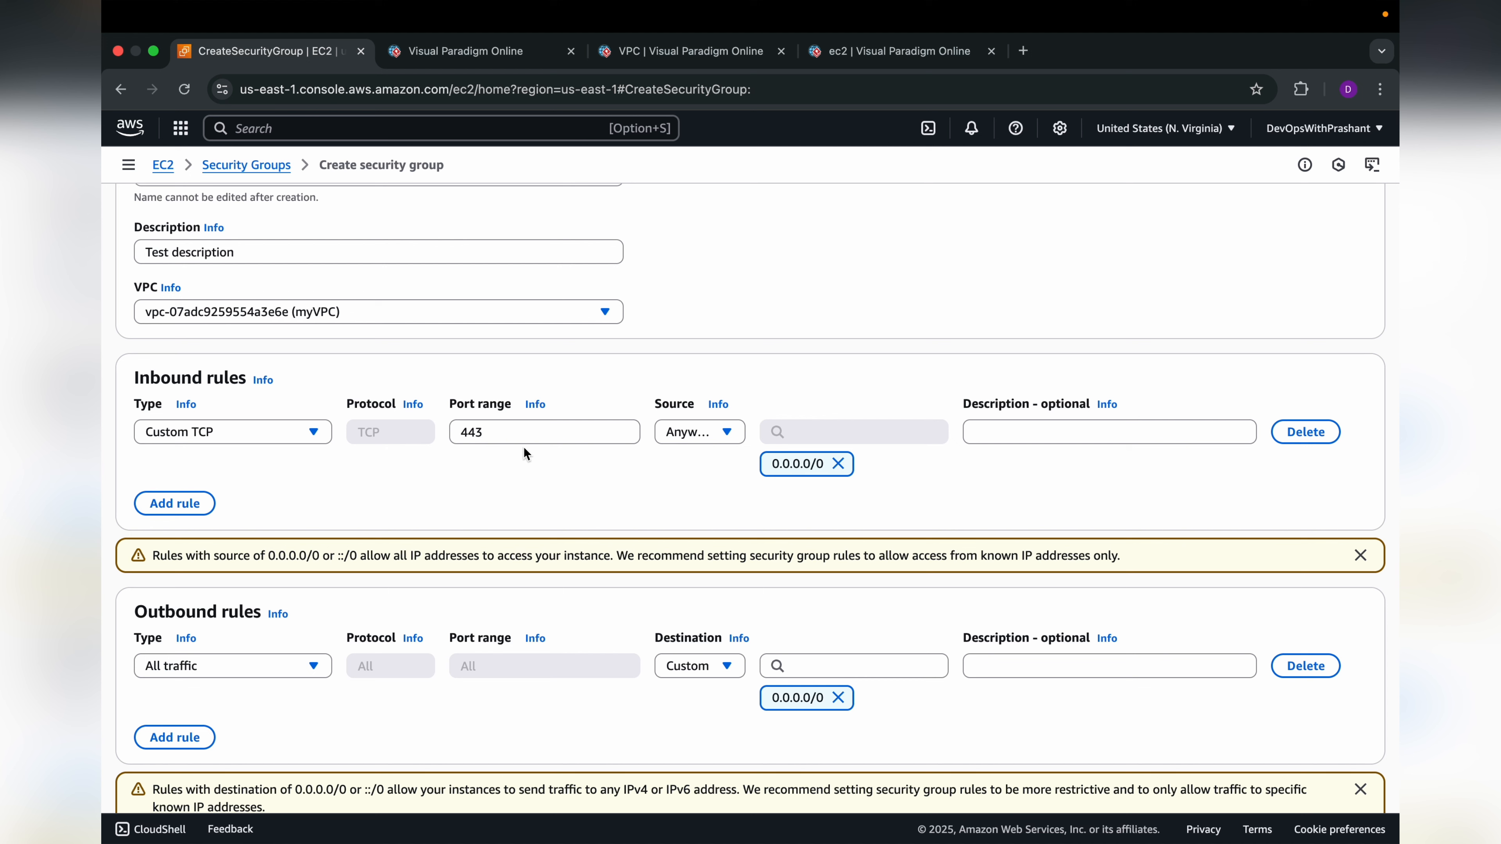
drag(507, 431, 449, 438)
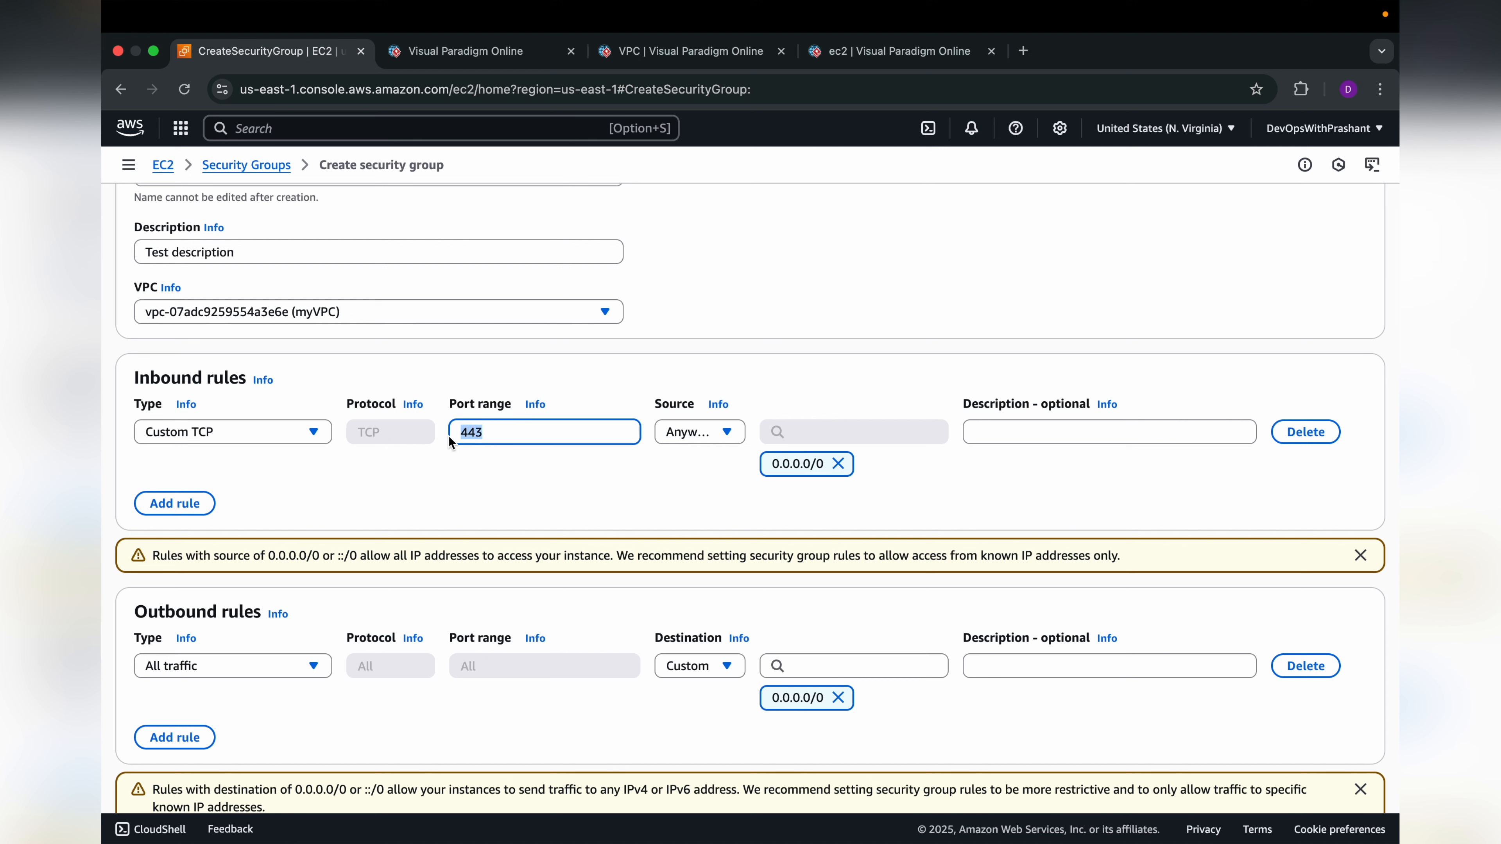
click(547, 491)
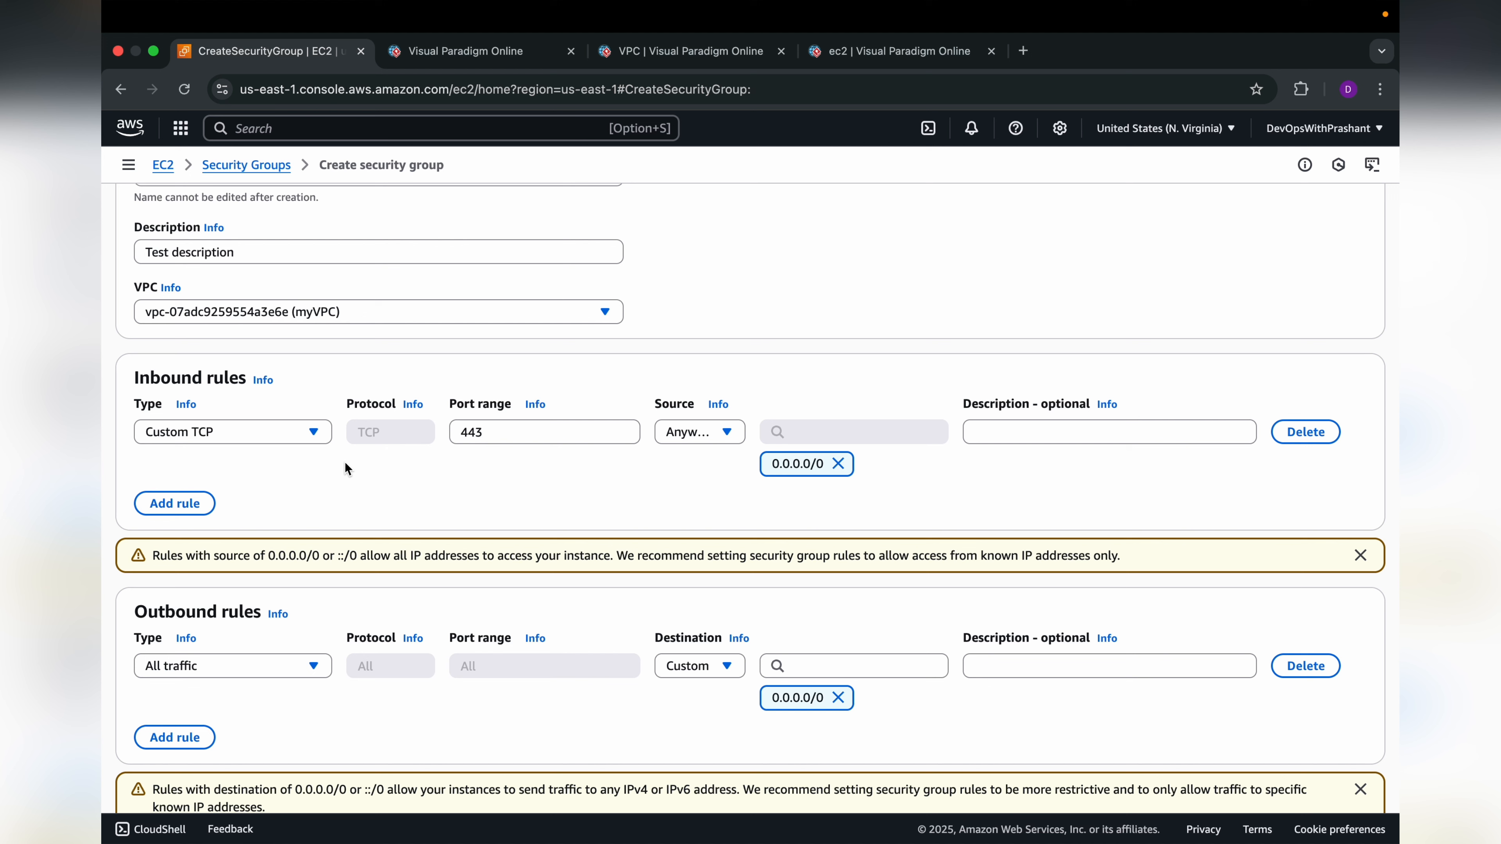
click(136, 378)
drag(136, 377, 253, 377)
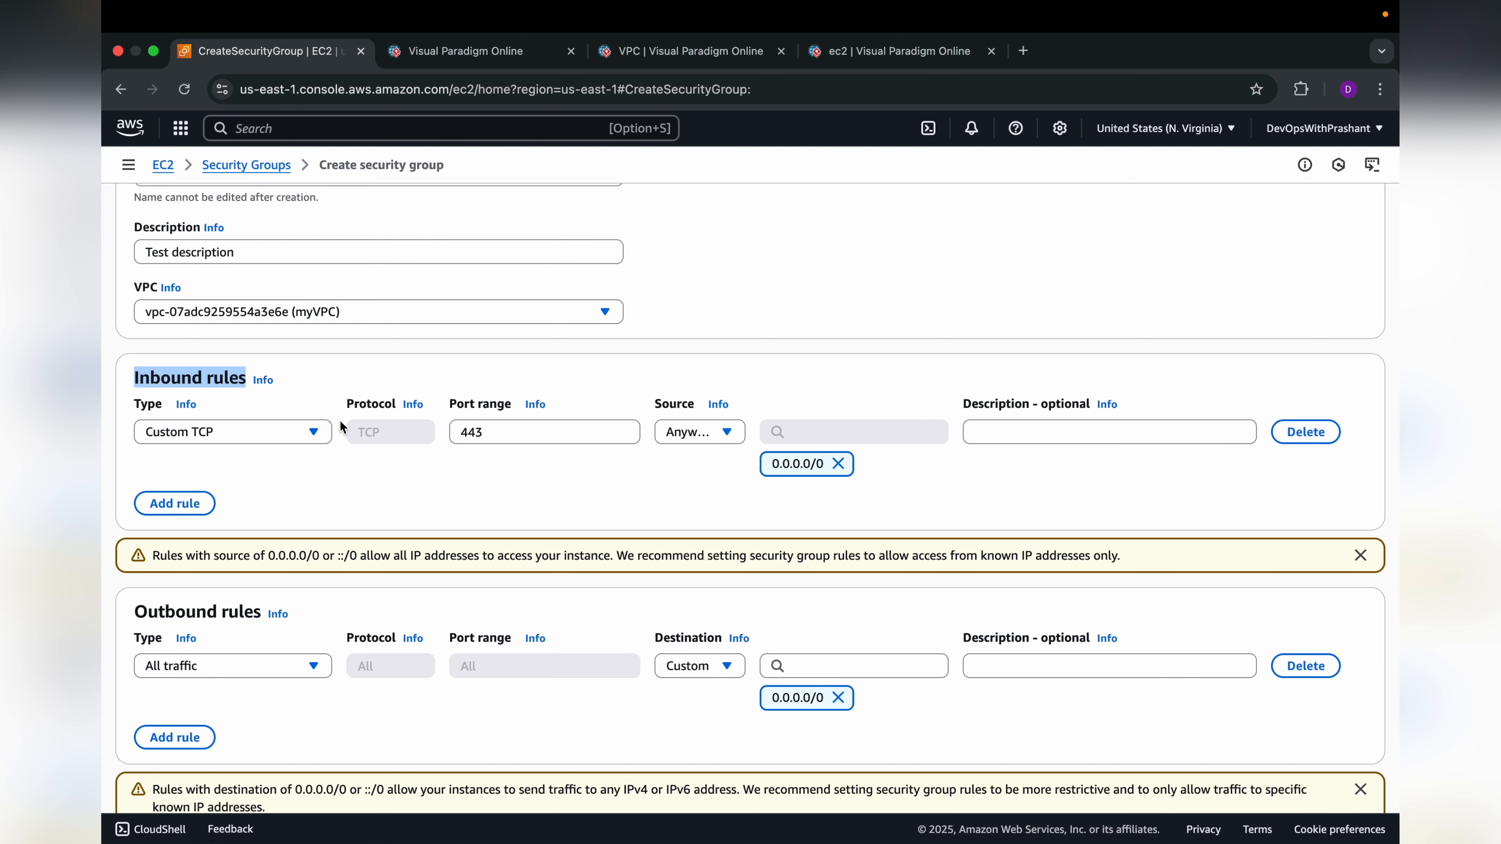
Change the outbound rule's type to SSH and its destination to My IP.
scroll(139, 486, down, 3)
drag(139, 486, 262, 486)
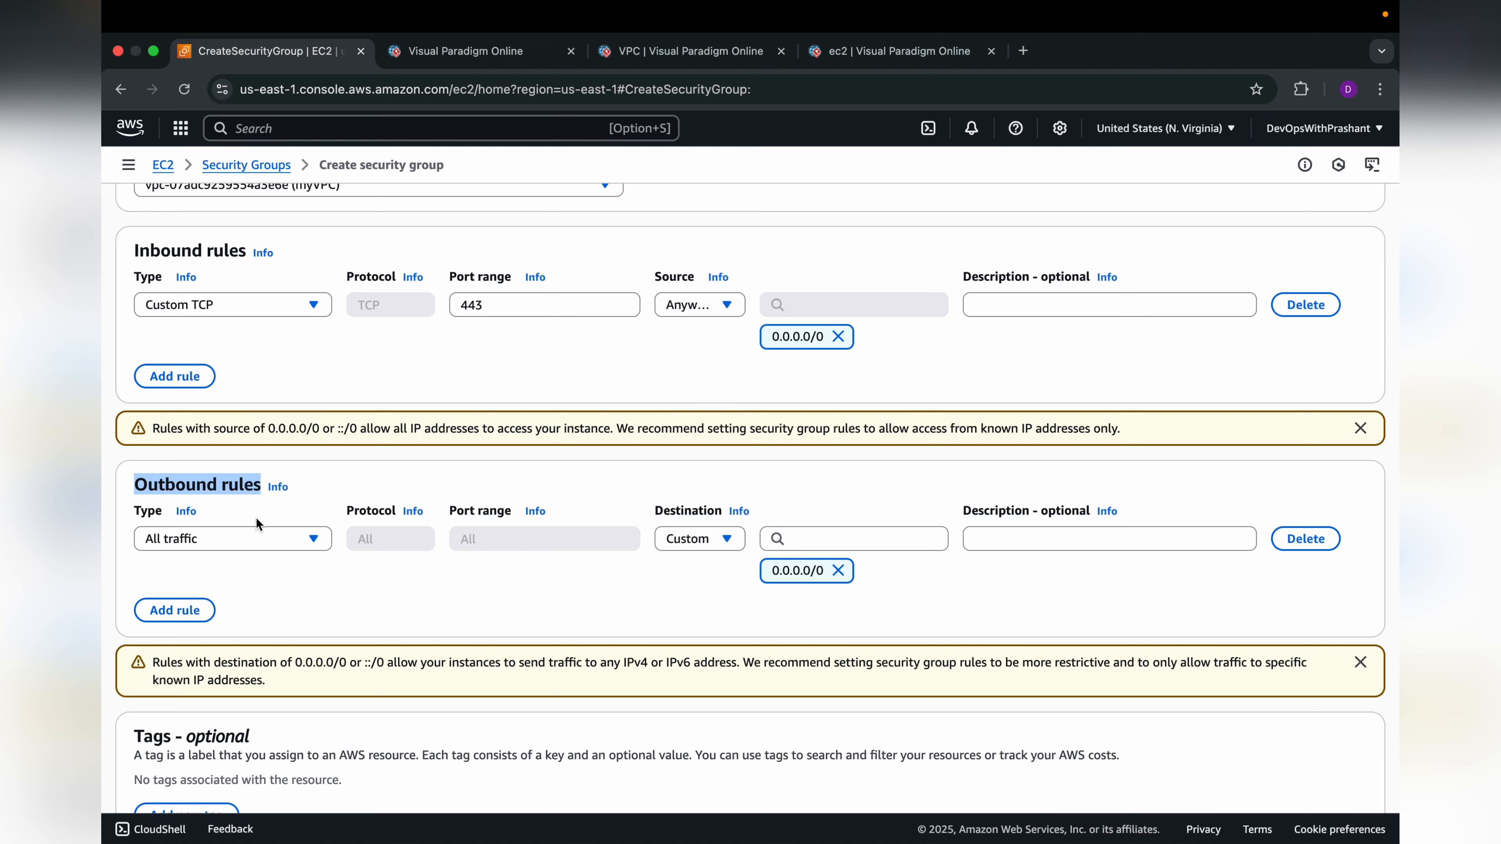
click(250, 539)
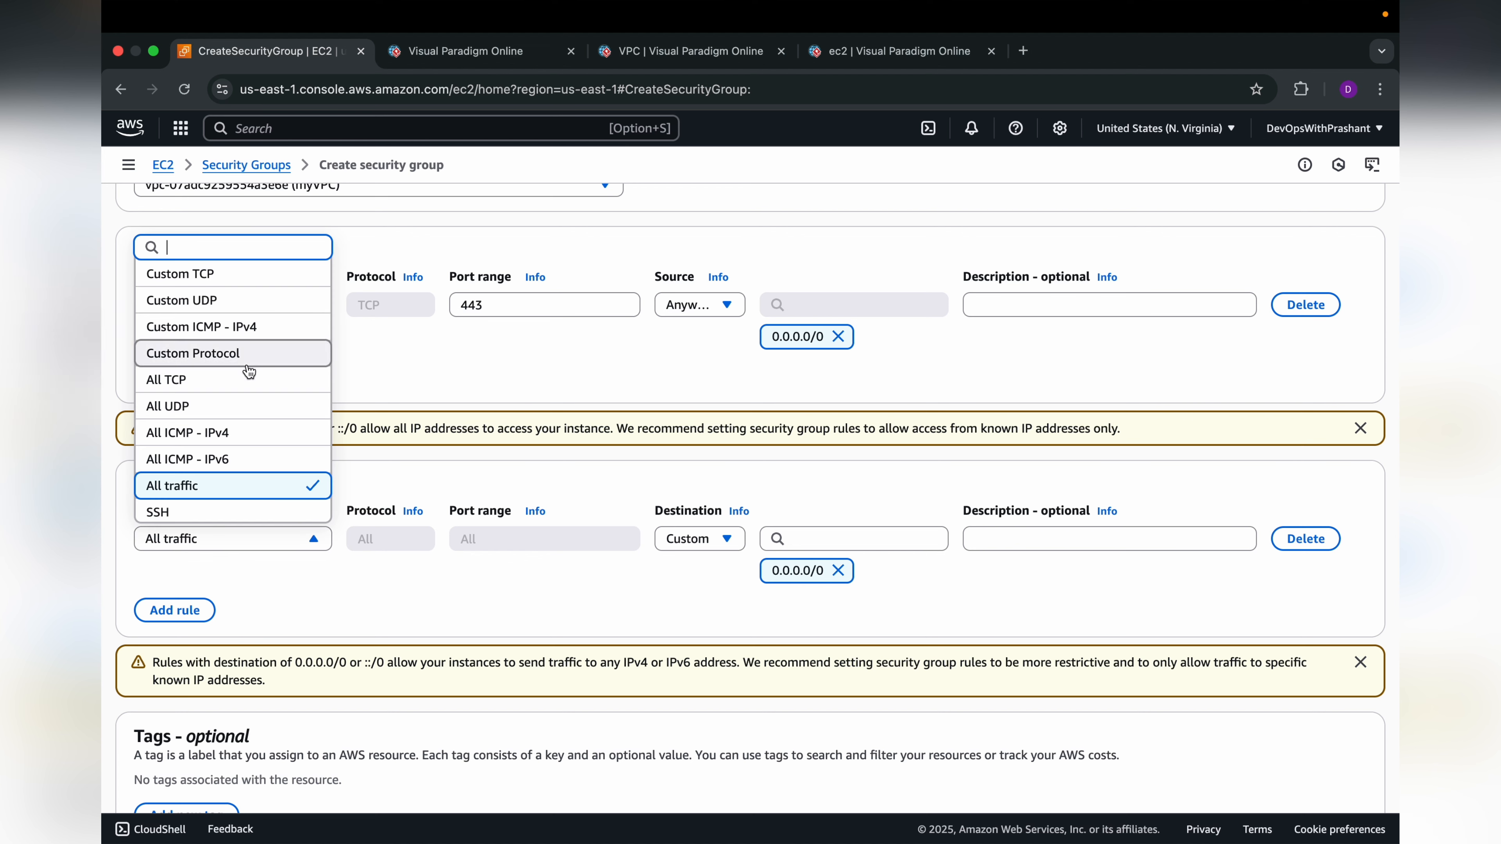
scroll(224, 407, down, 3)
click(200, 408)
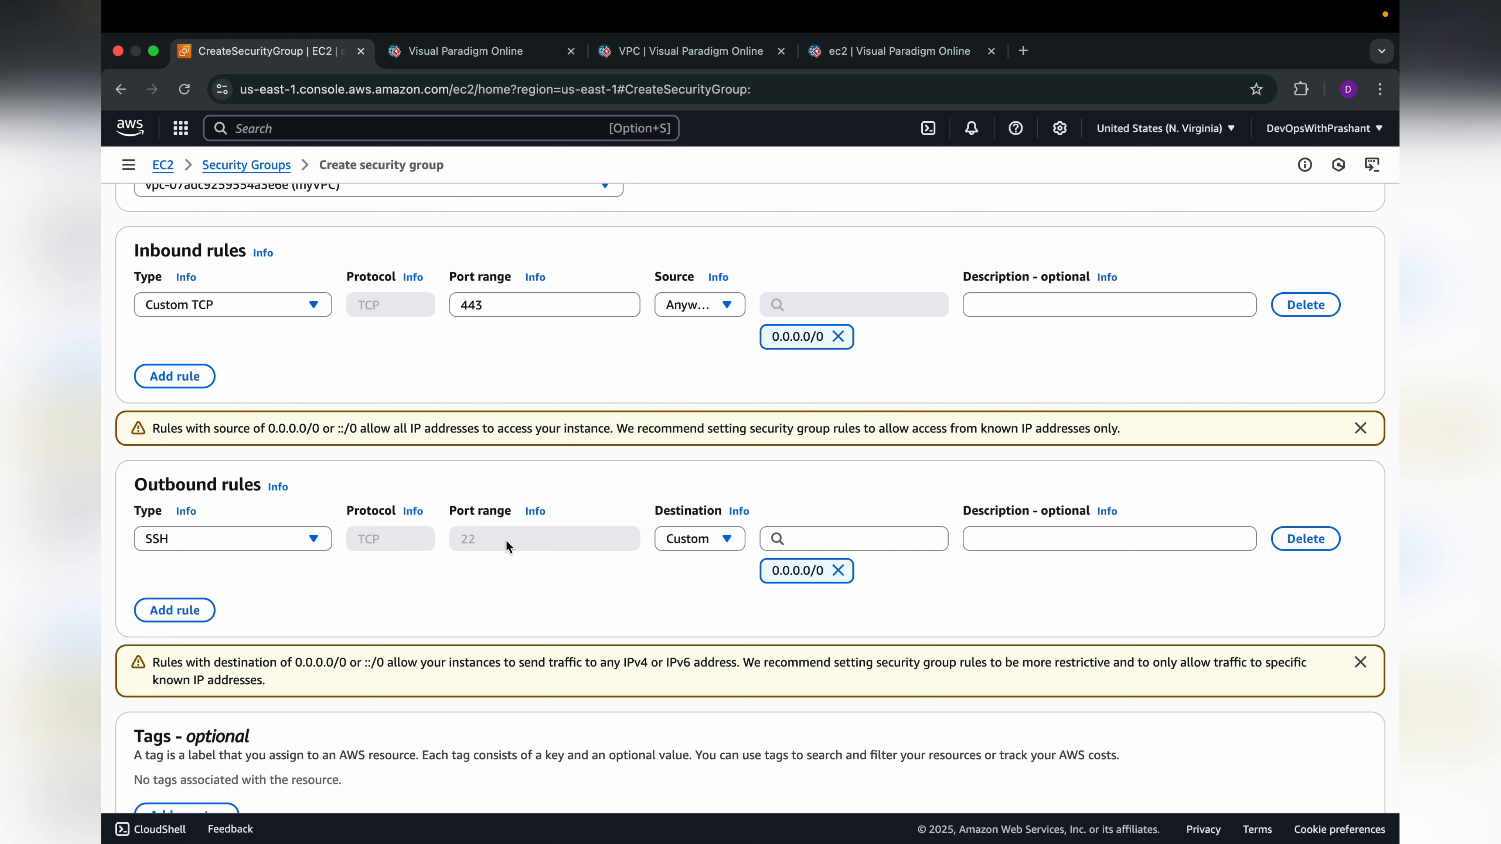
click(727, 540)
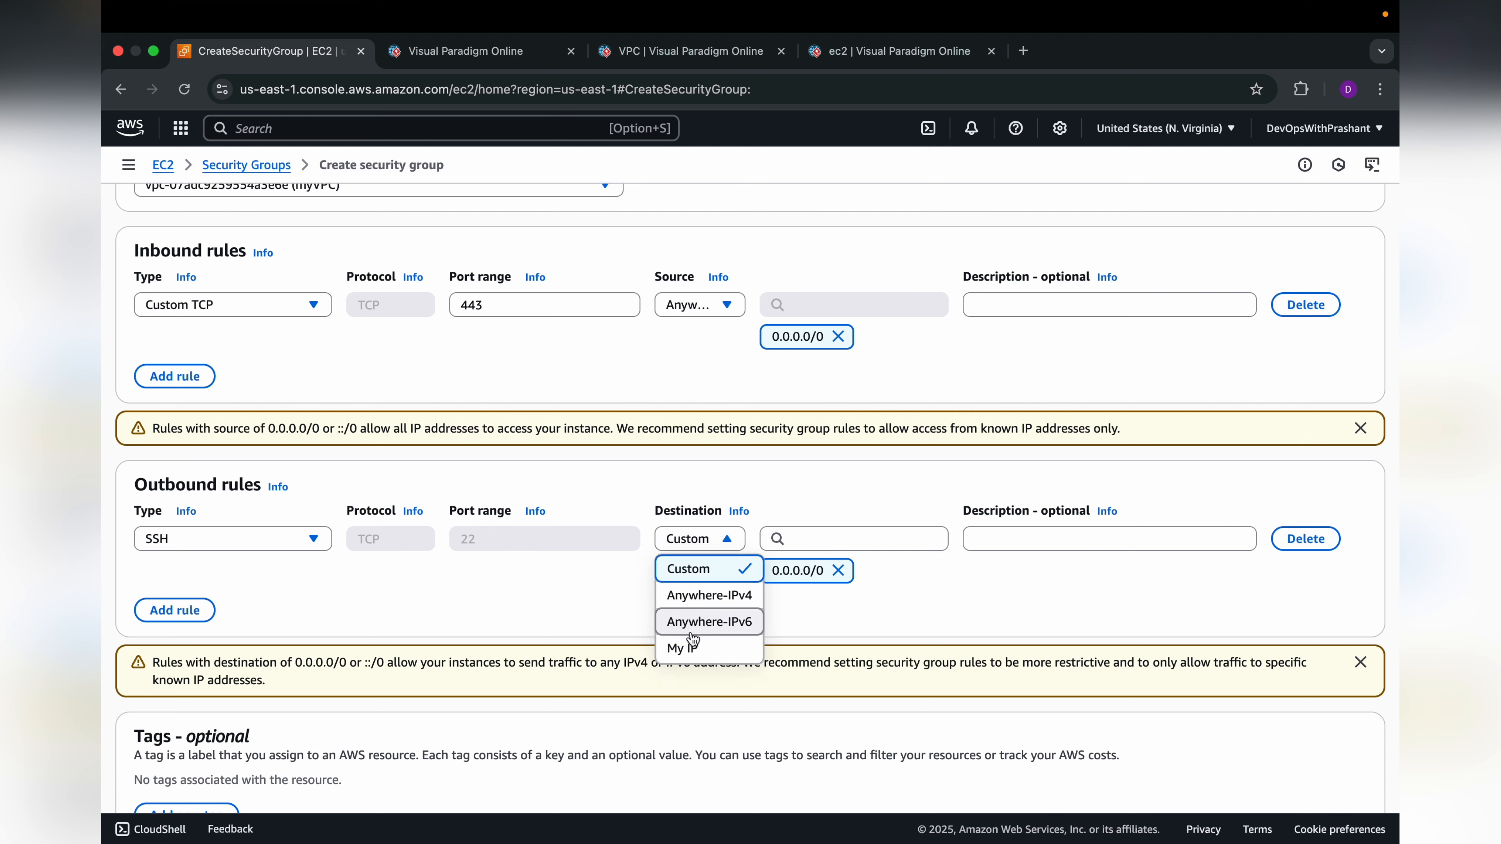
click(692, 649)
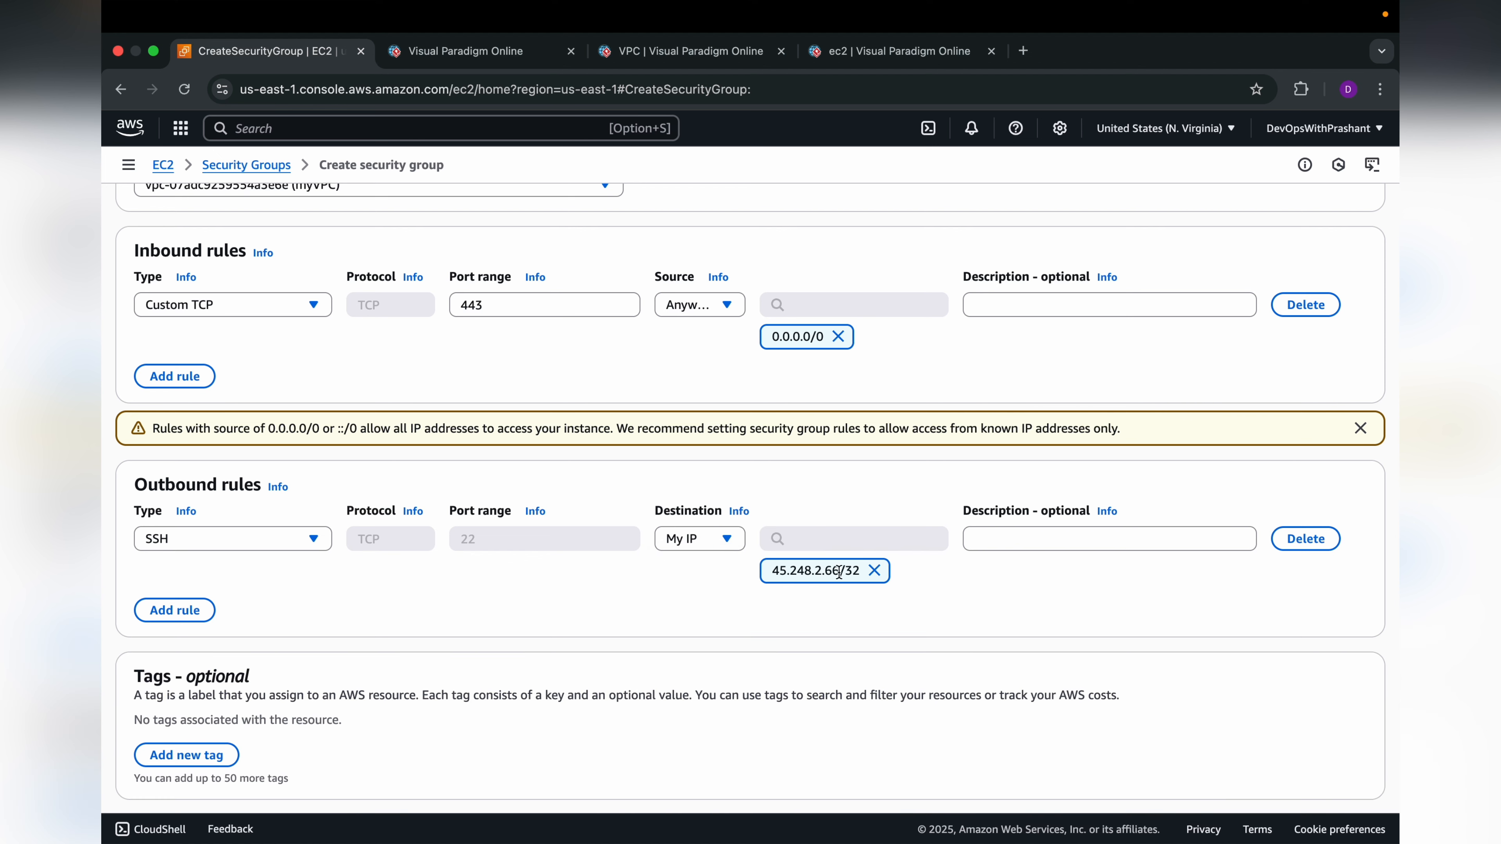
Remove the outbound rule's My IP address and set a custom destination of 10.0.0.0/16.
click(874, 570)
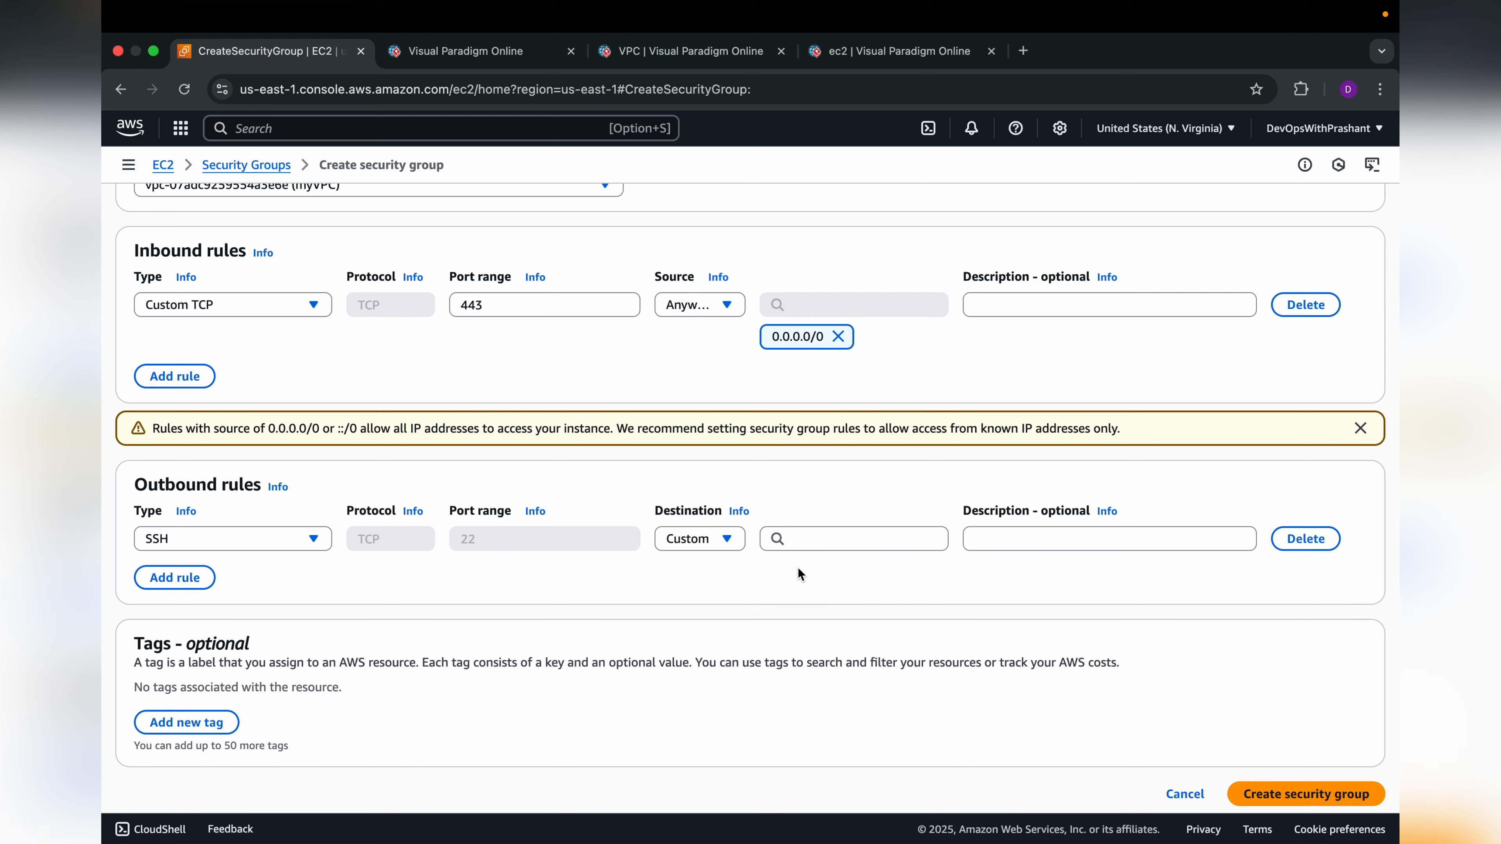
click(730, 541)
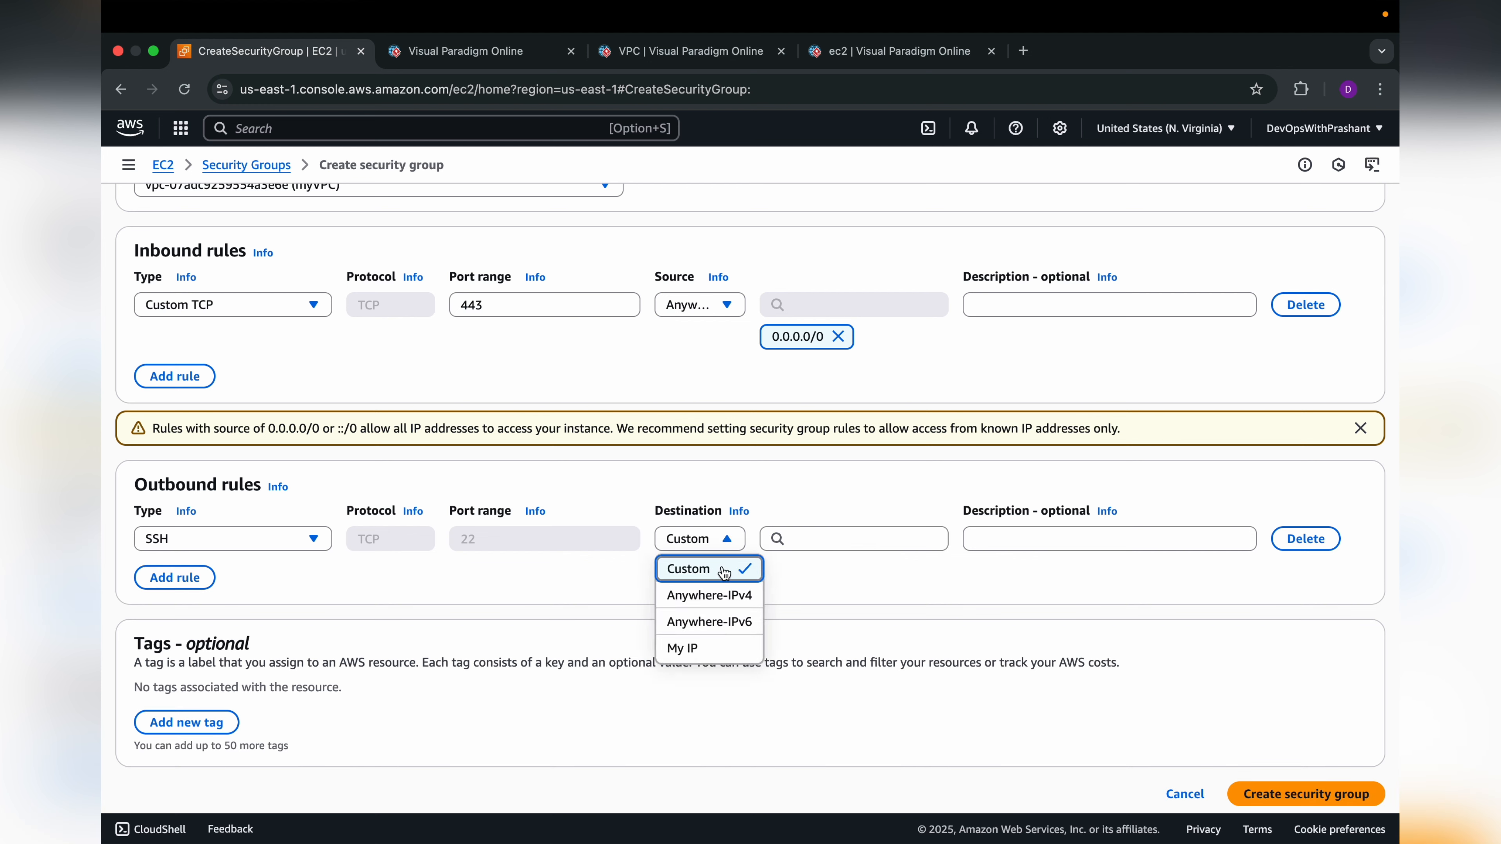
click(724, 572)
click(807, 539)
text(1)
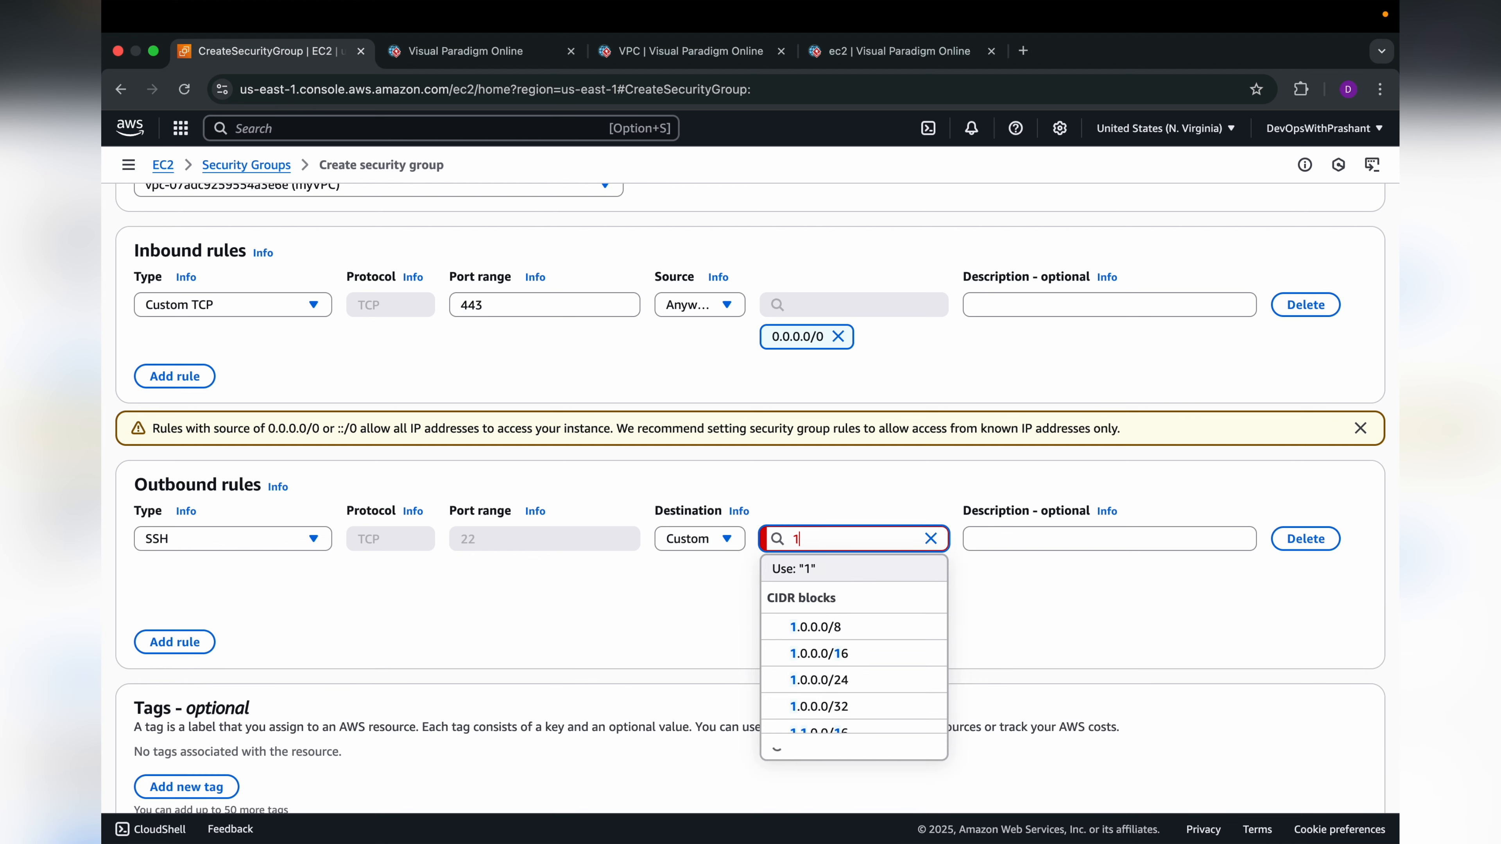
text(0)
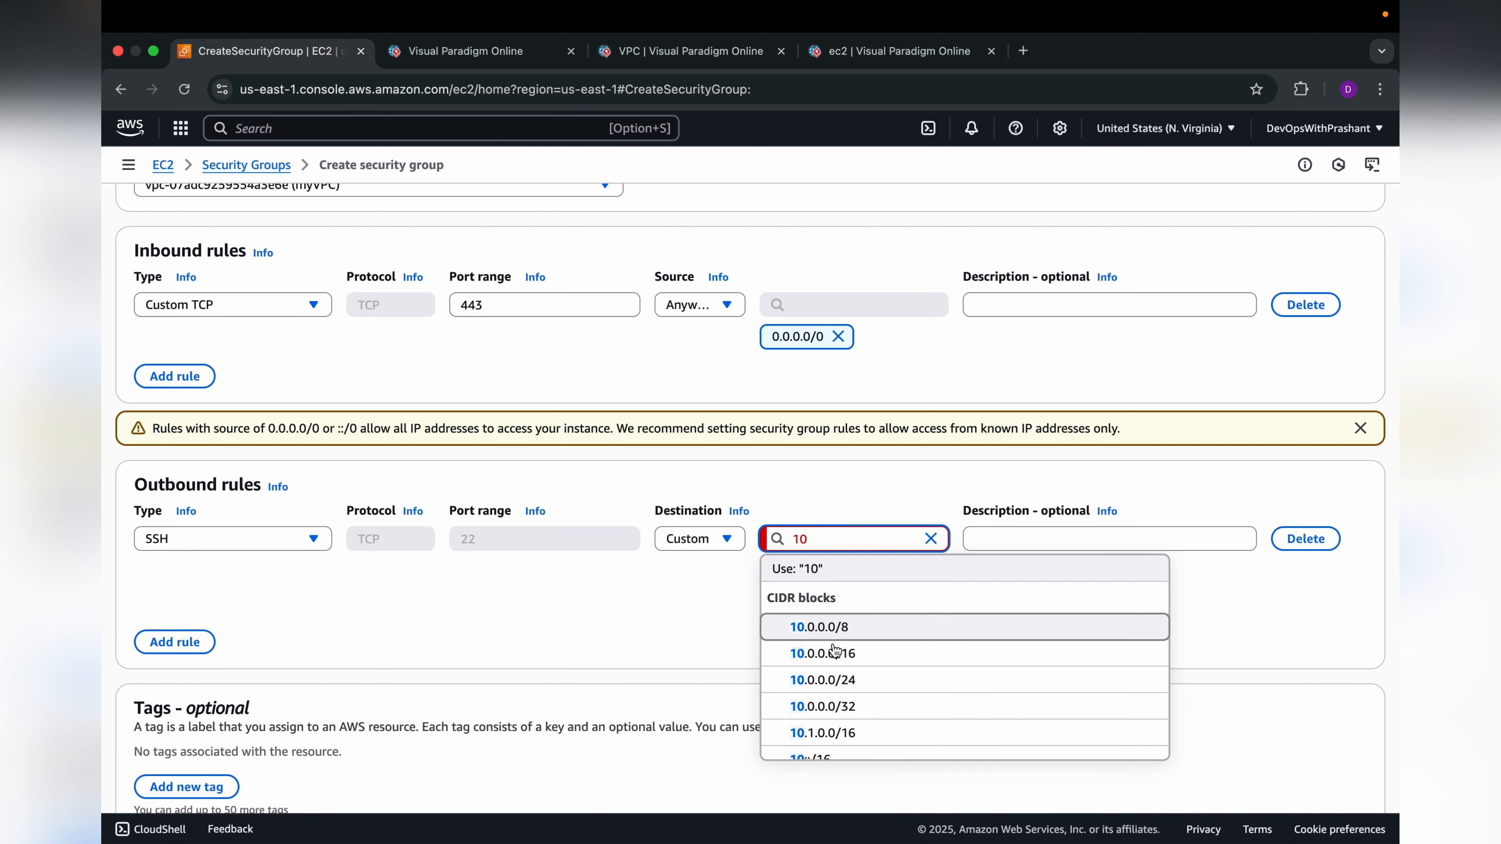
click(835, 652)
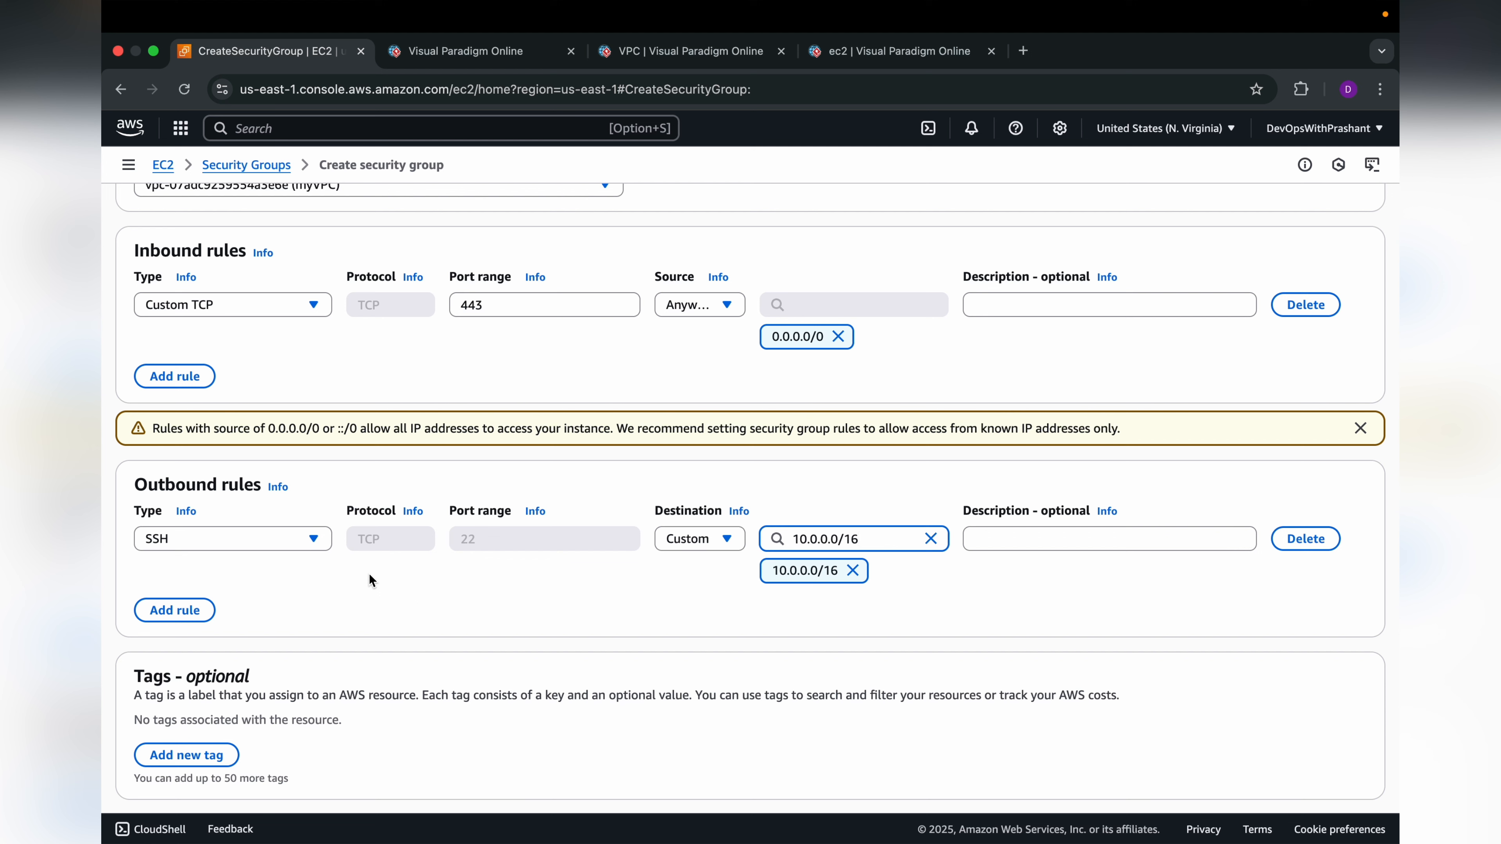
Review the outbound rule's custom destination and the inbound rule's settings, including its source range.
drag(860, 538, 790, 537)
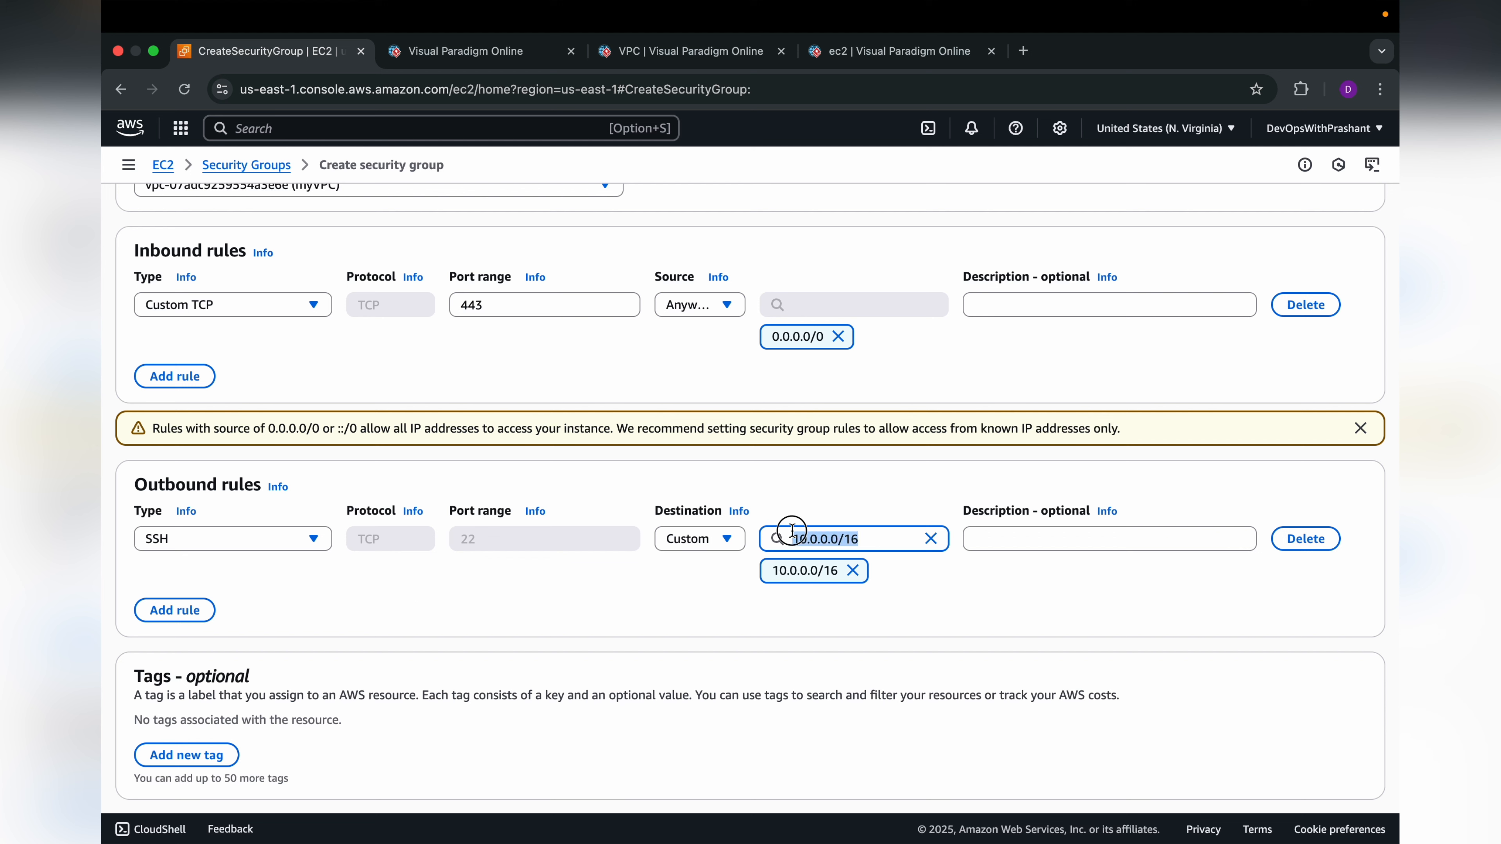
click(820, 501)
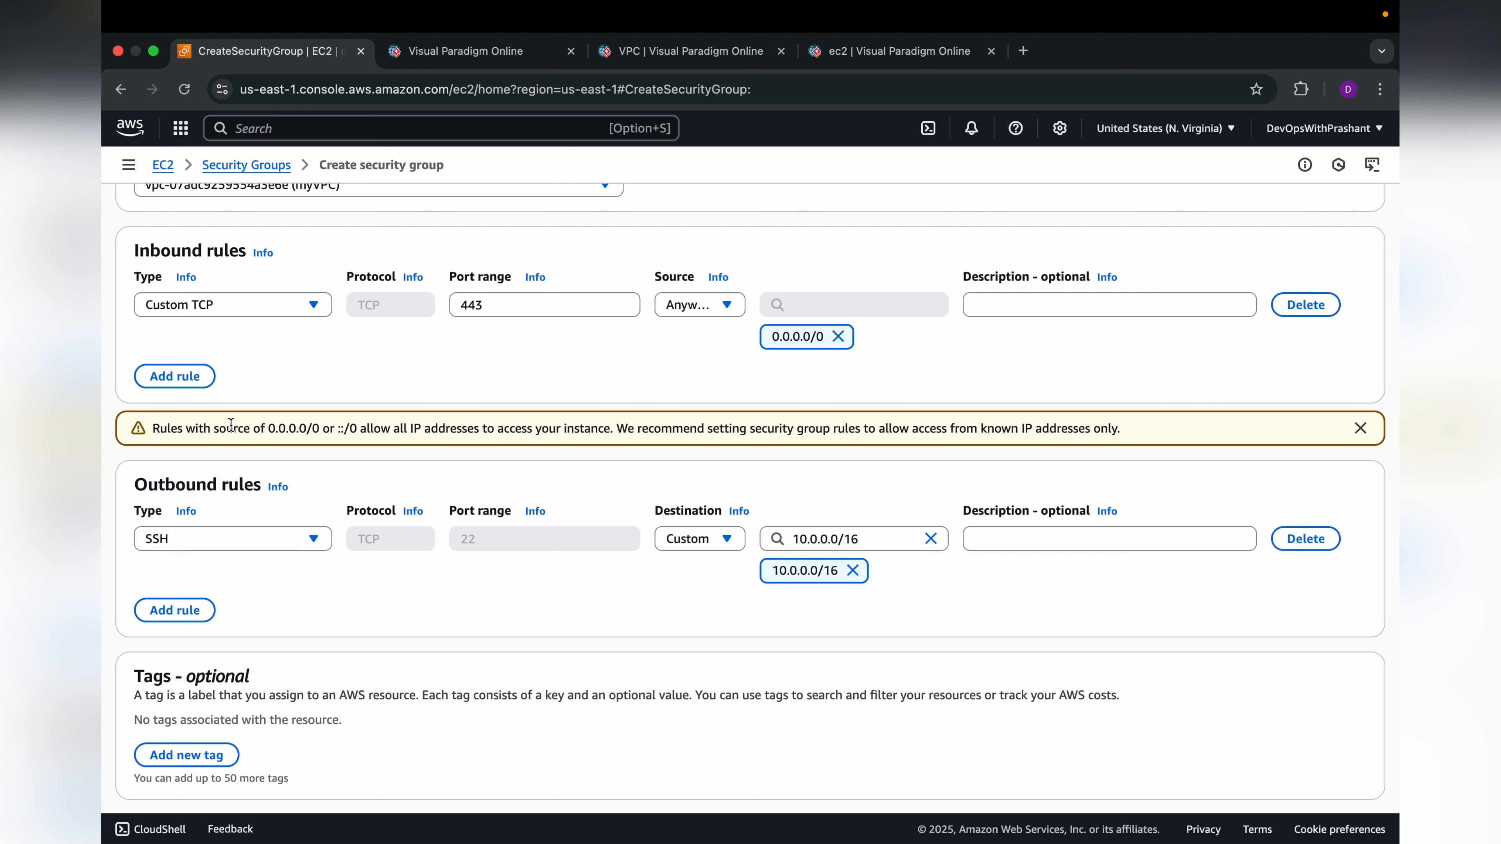
drag(135, 251, 240, 251)
click(142, 253)
drag(142, 253, 242, 252)
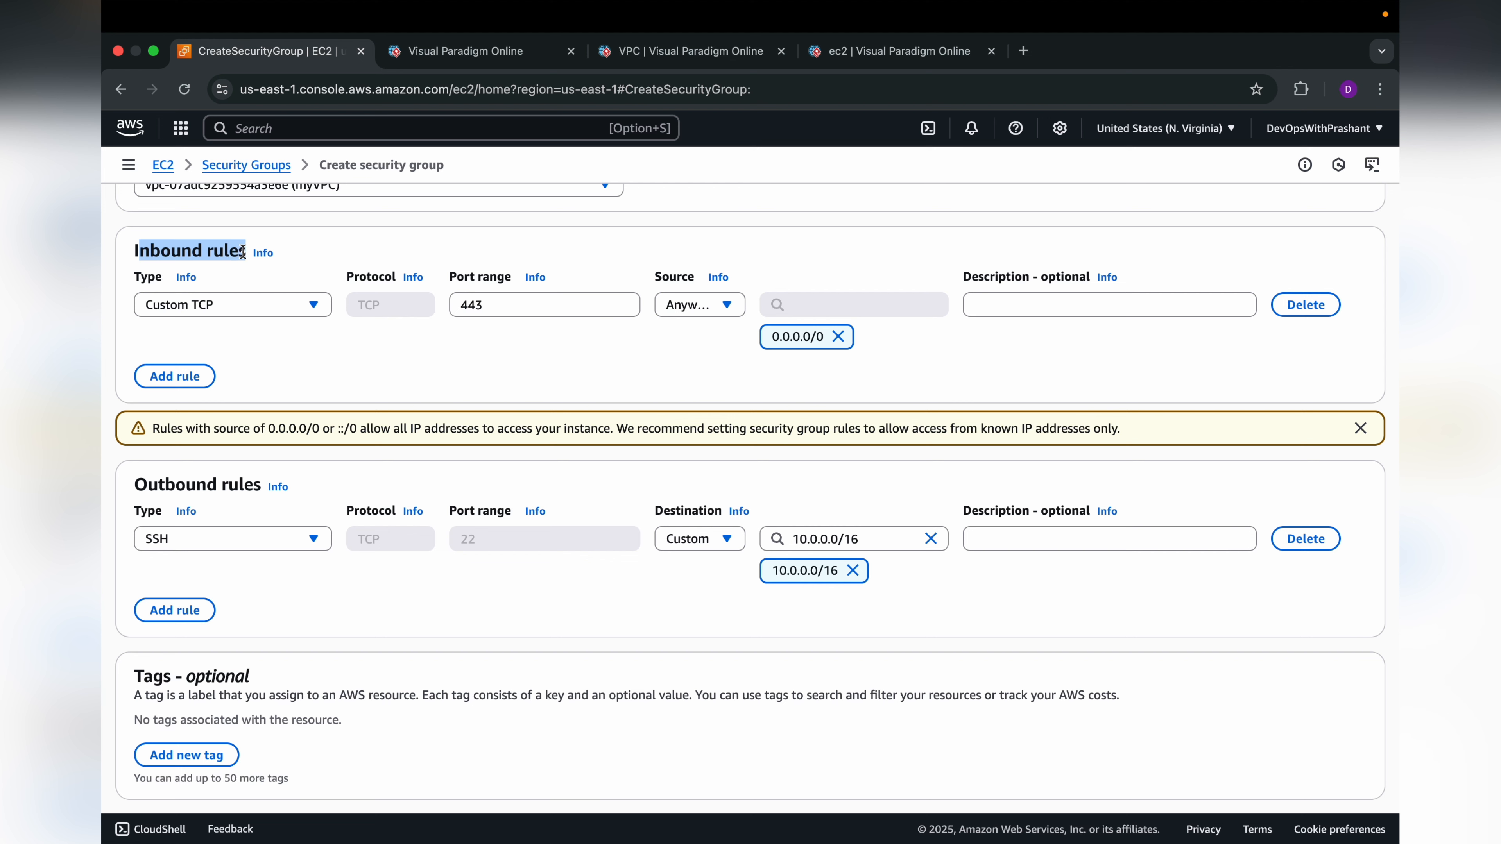
click(177, 251)
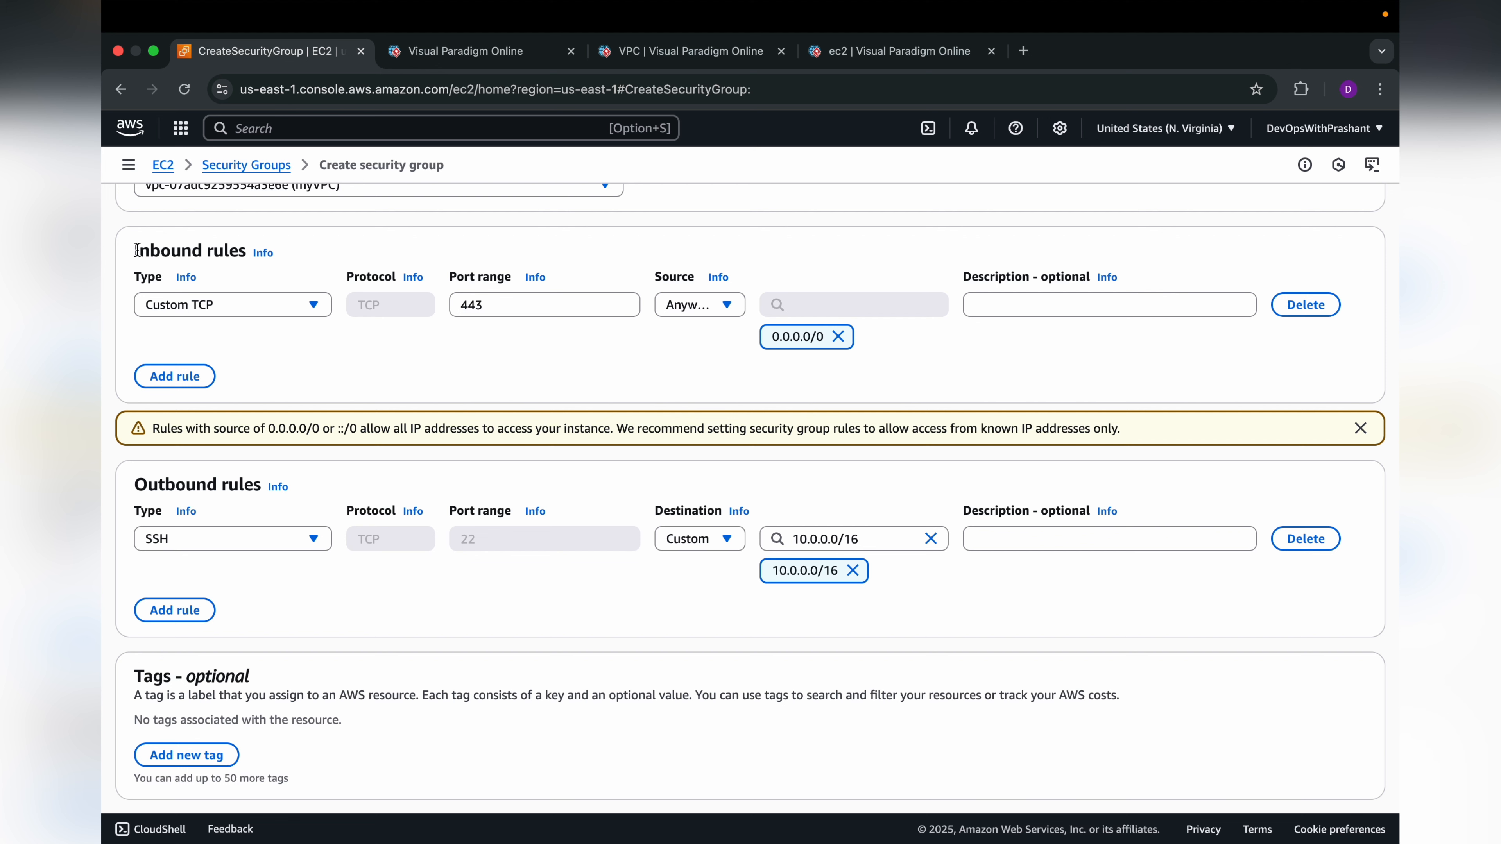
drag(137, 252, 242, 254)
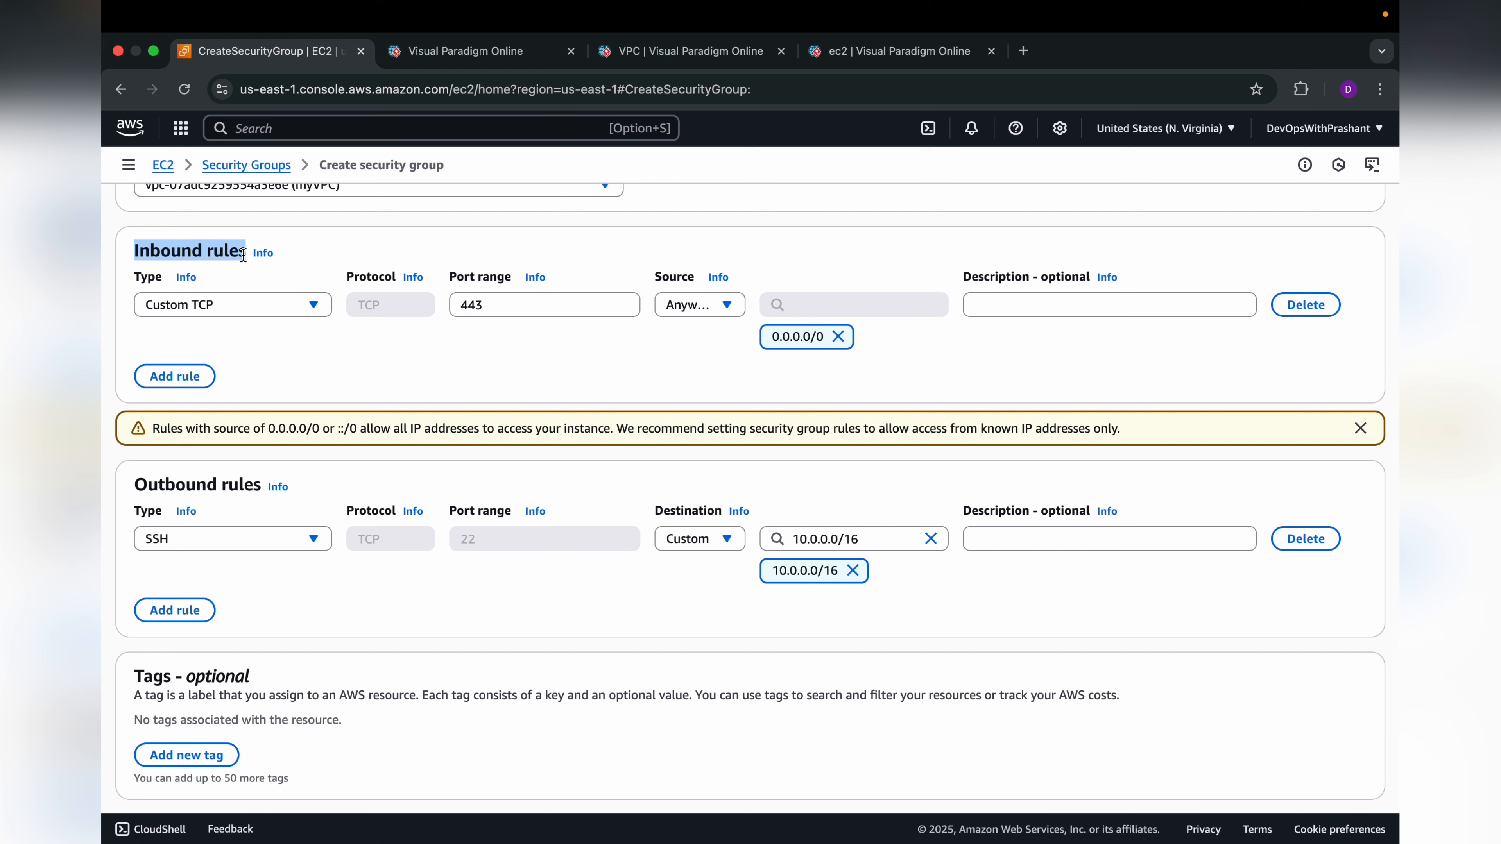
click(227, 253)
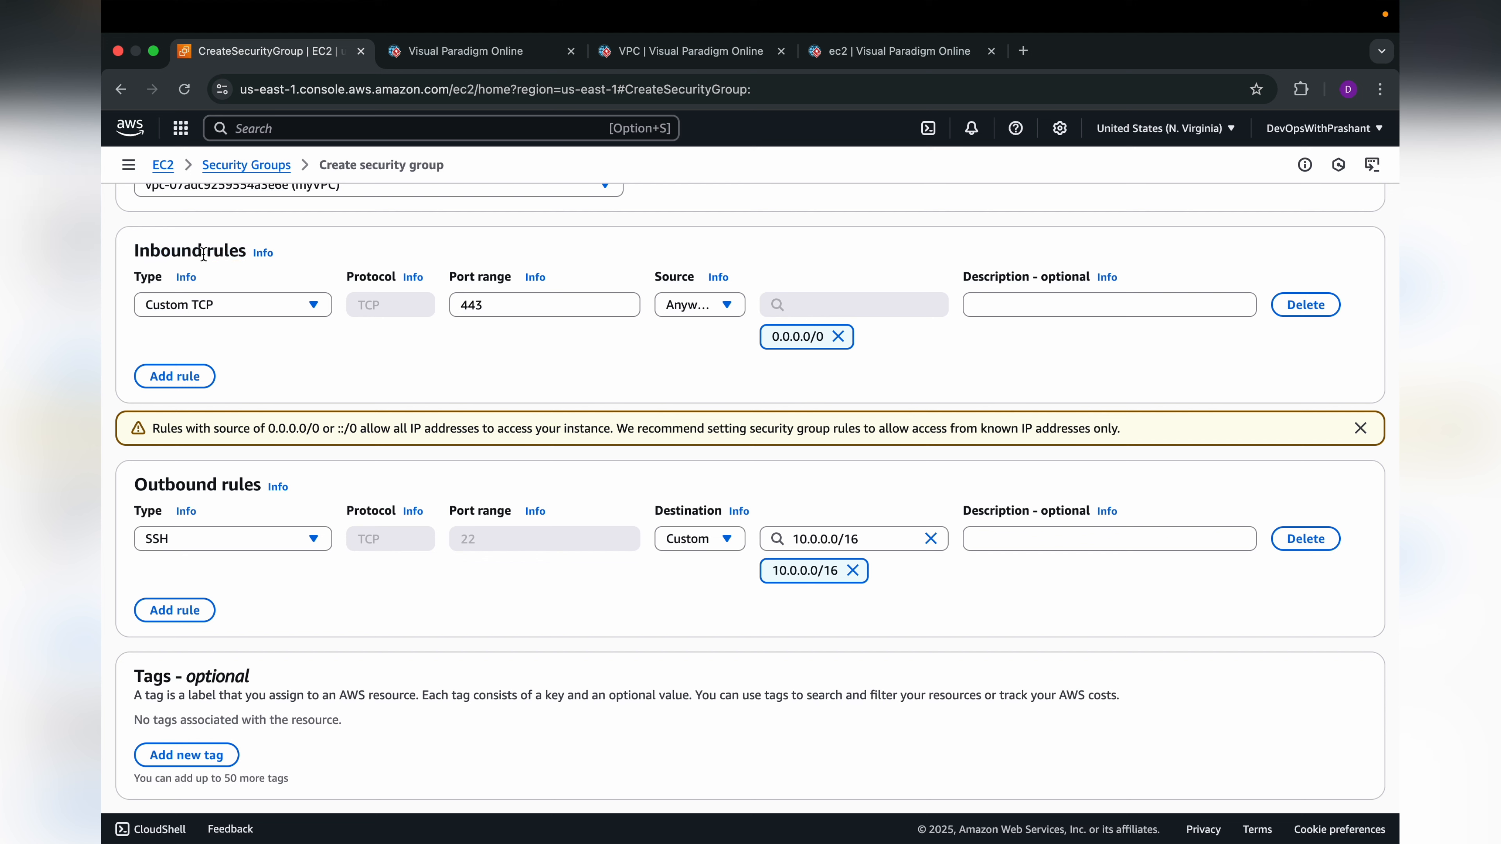
drag(137, 253, 250, 257)
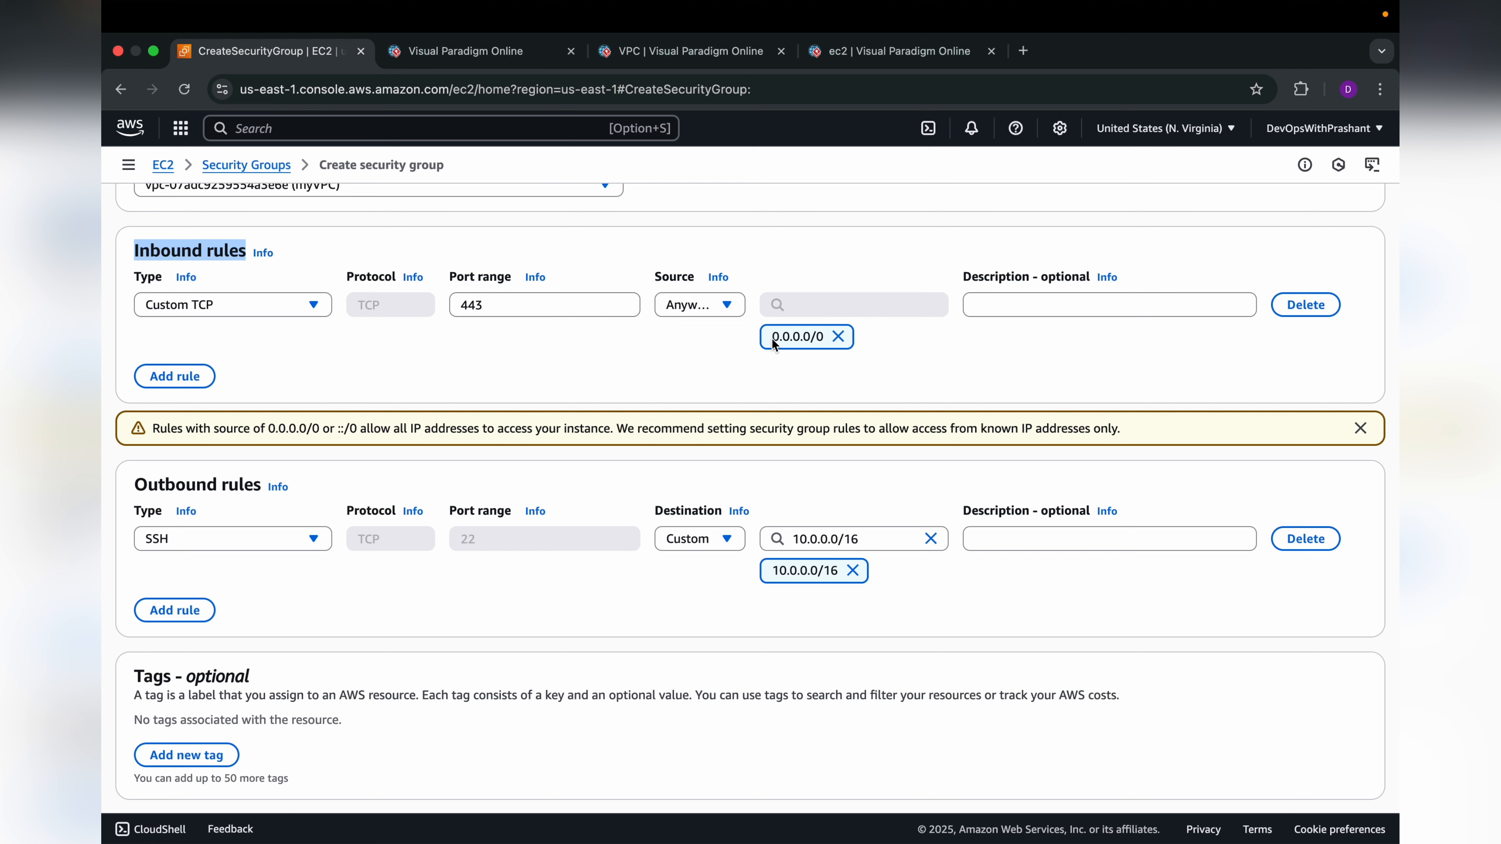
drag(770, 337, 827, 337)
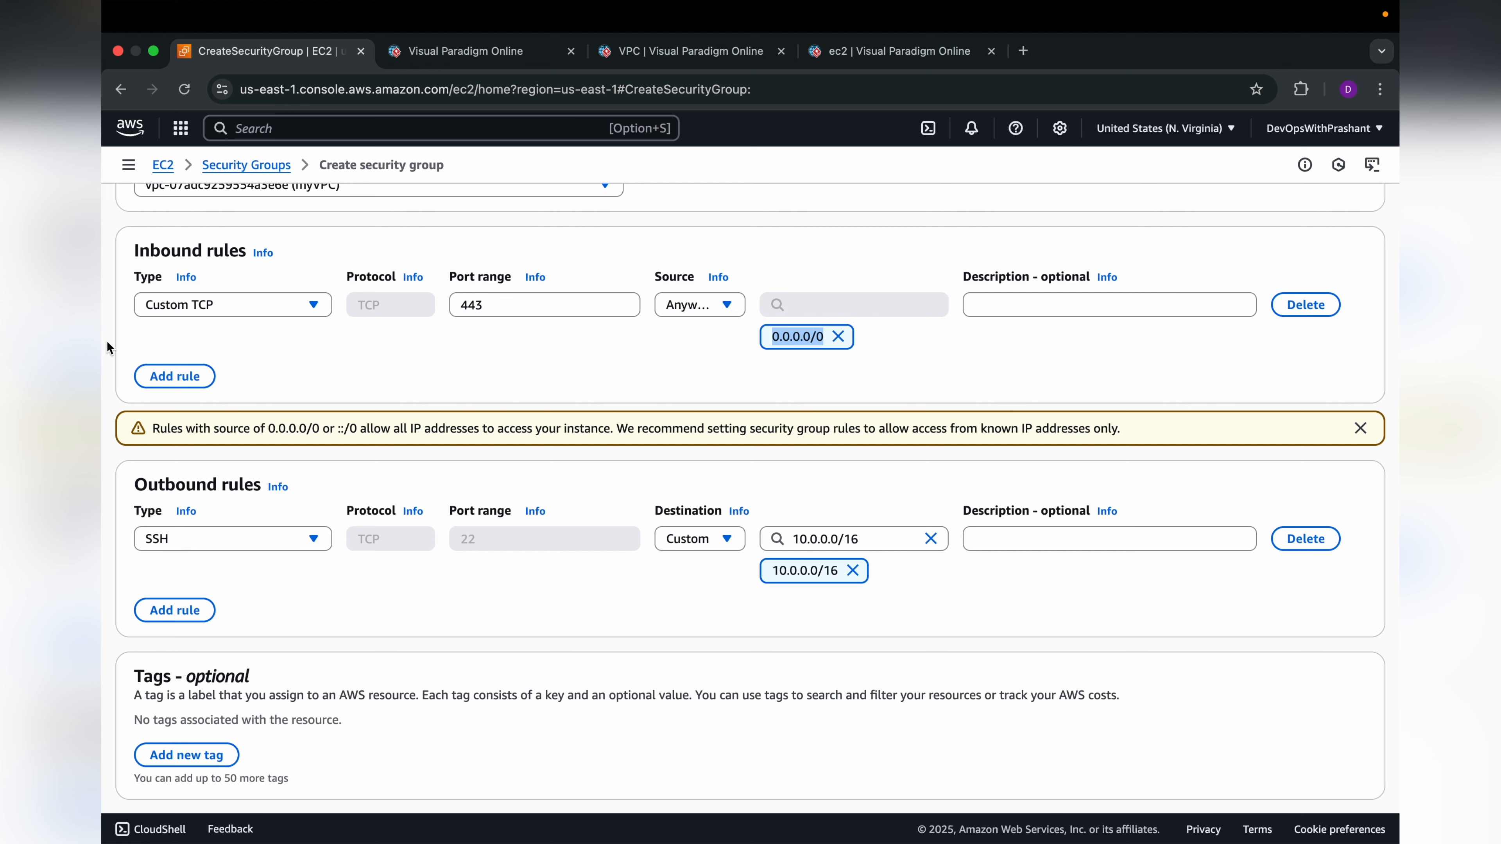
click(135, 244)
drag(135, 245, 238, 251)
Examine the outbound rules section and compare it with the inbound rule's port range.
drag(141, 488, 265, 500)
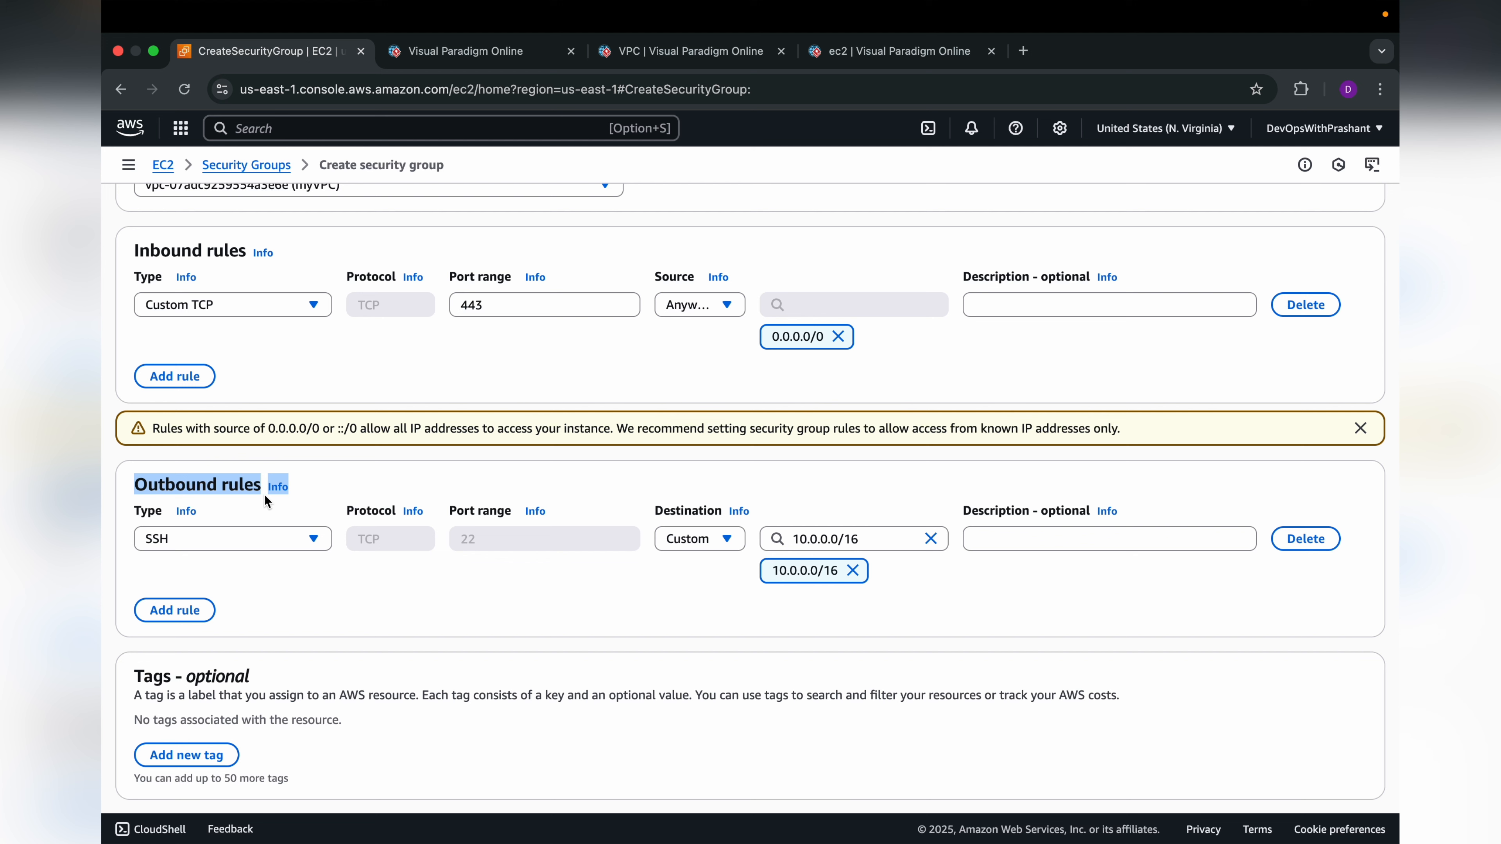
click(379, 494)
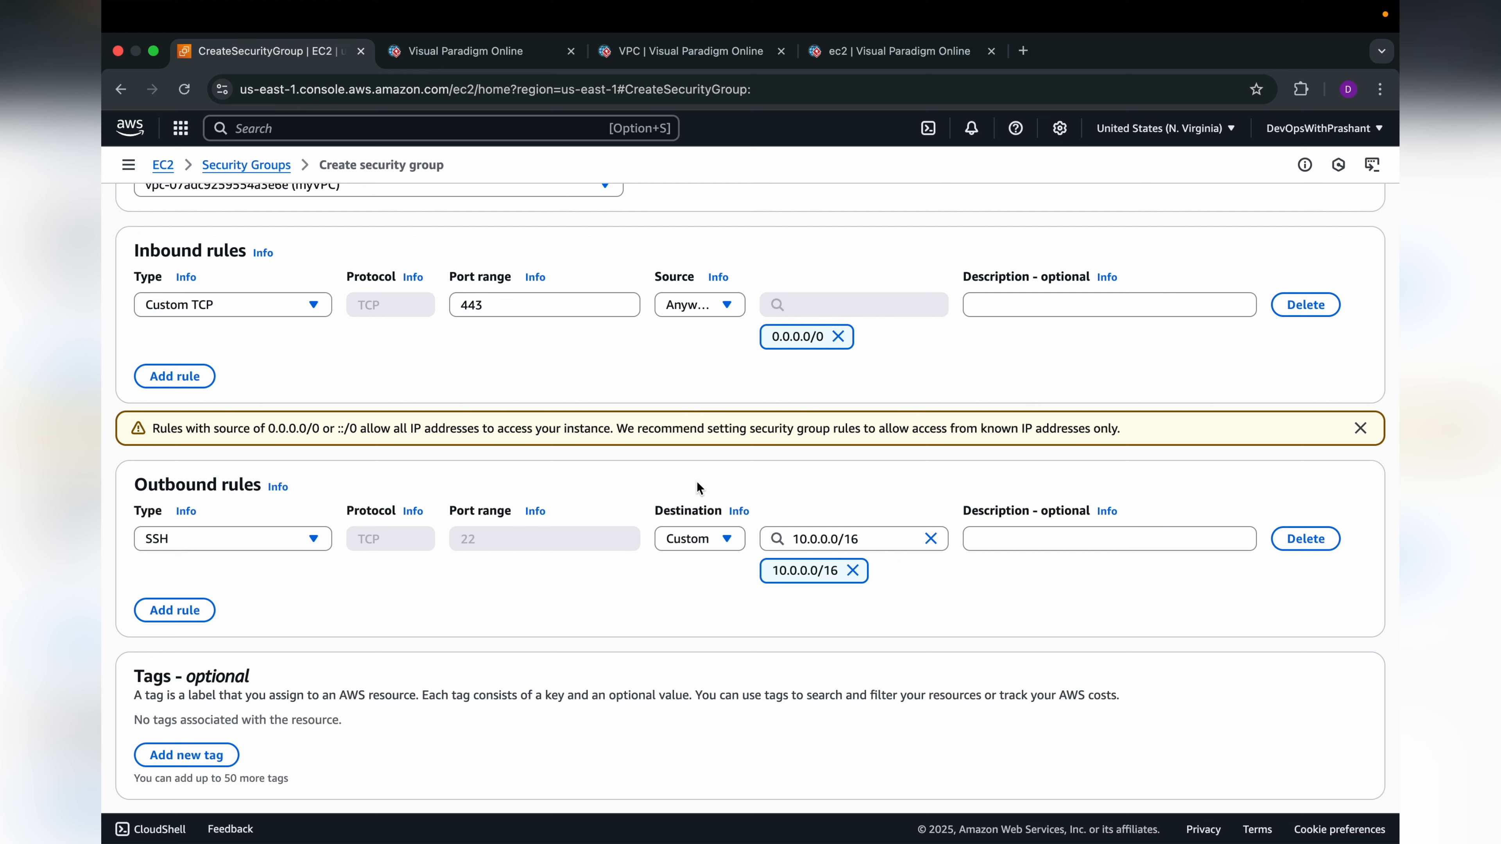
click(135, 486)
drag(135, 486, 264, 490)
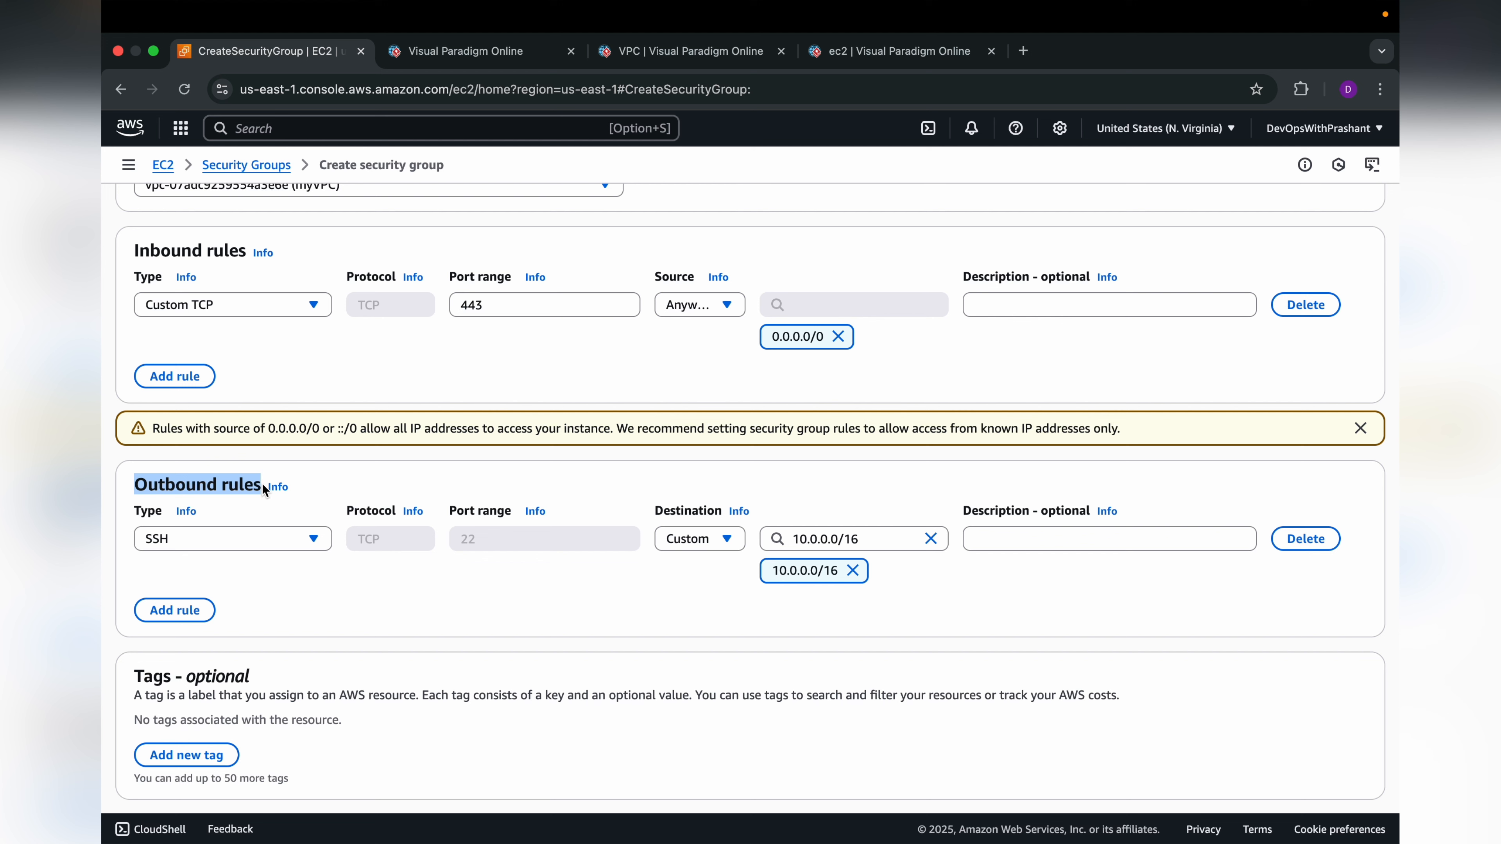
click(235, 477)
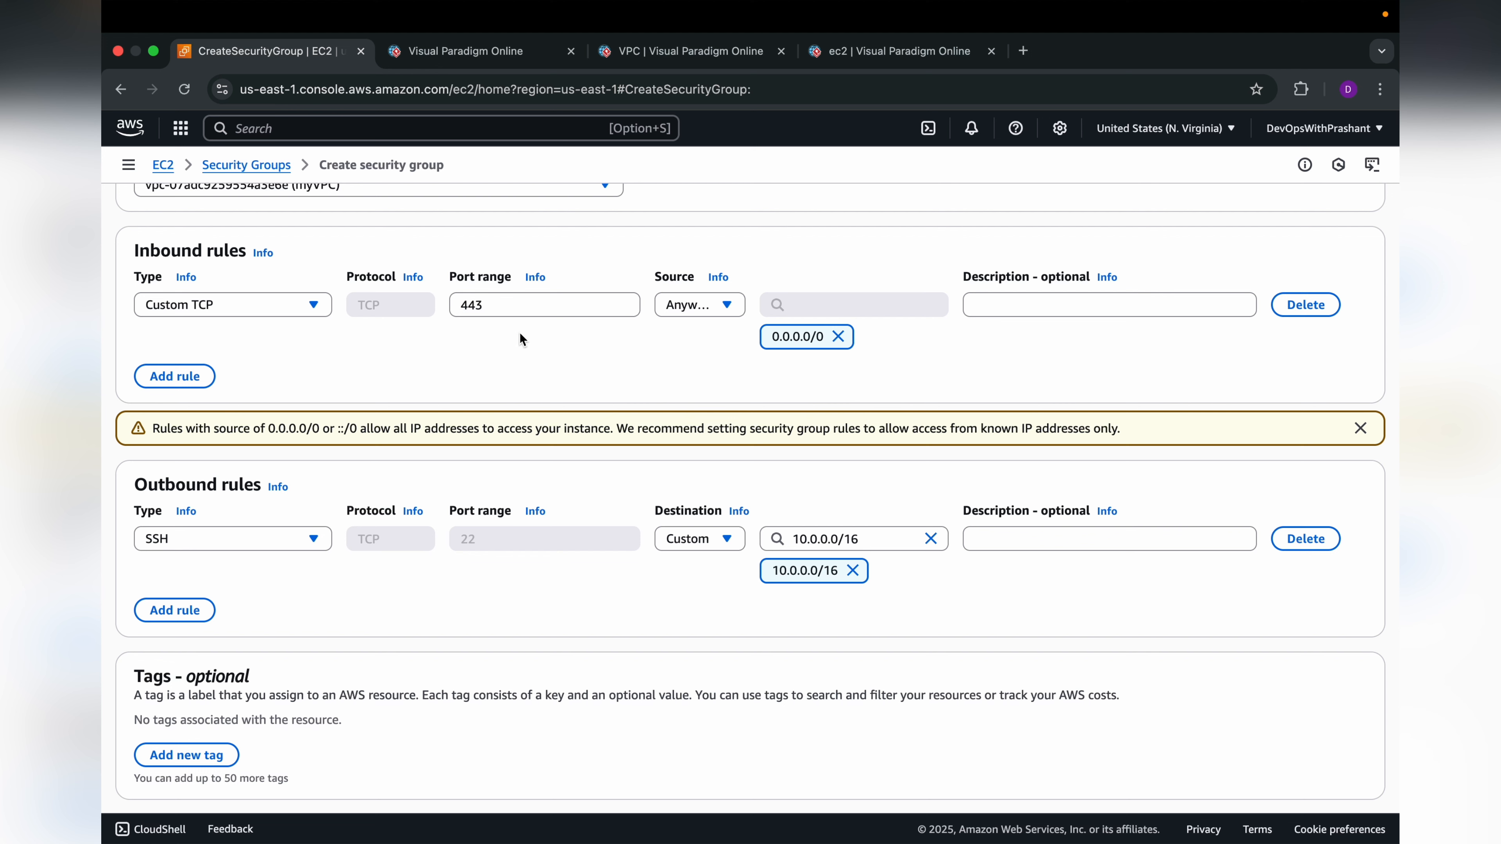
click(492, 307)
double_click(492, 305)
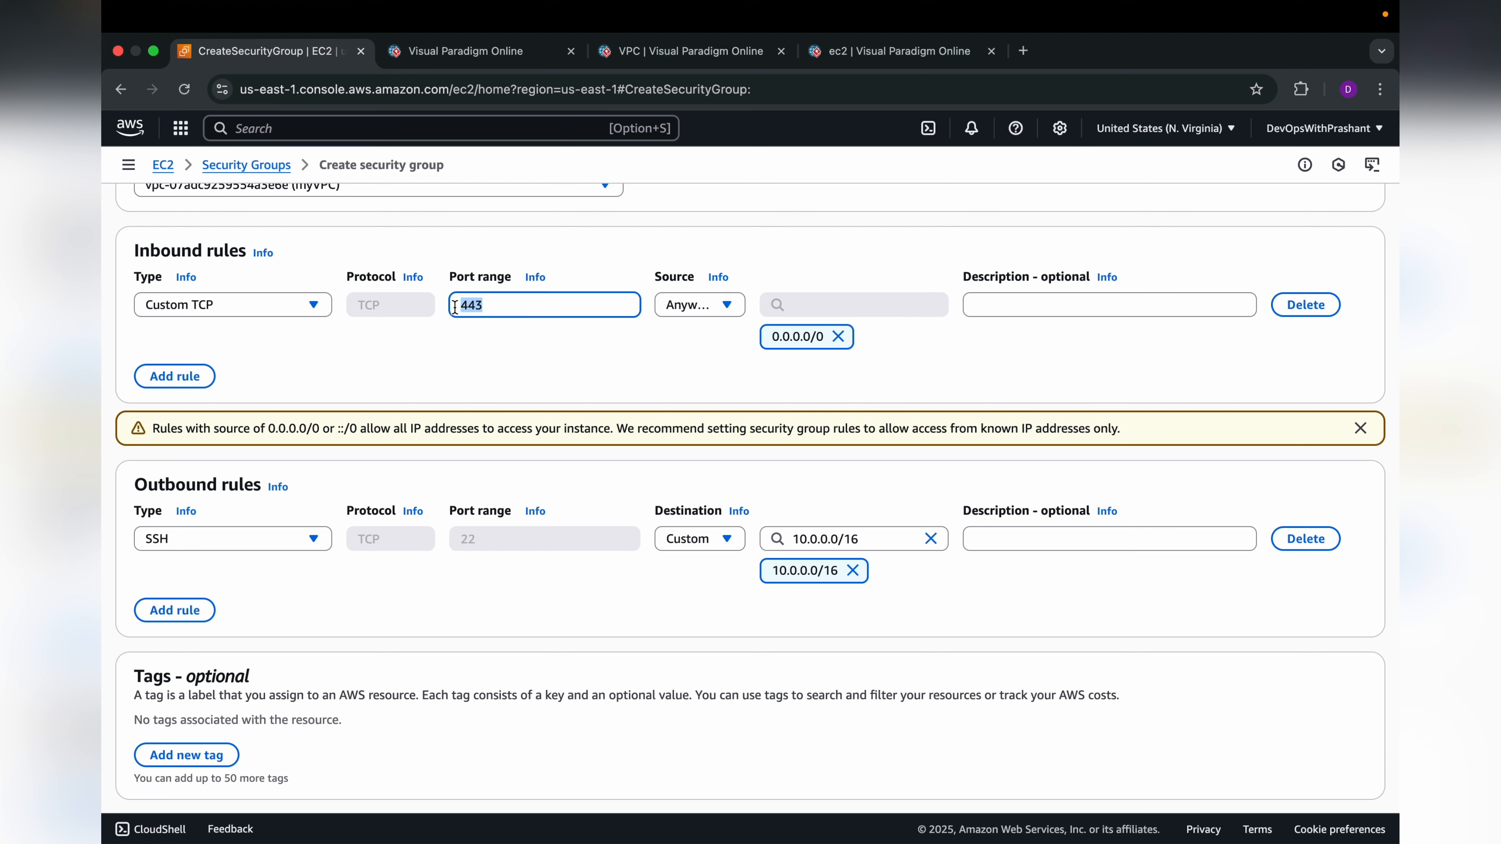
click(505, 355)
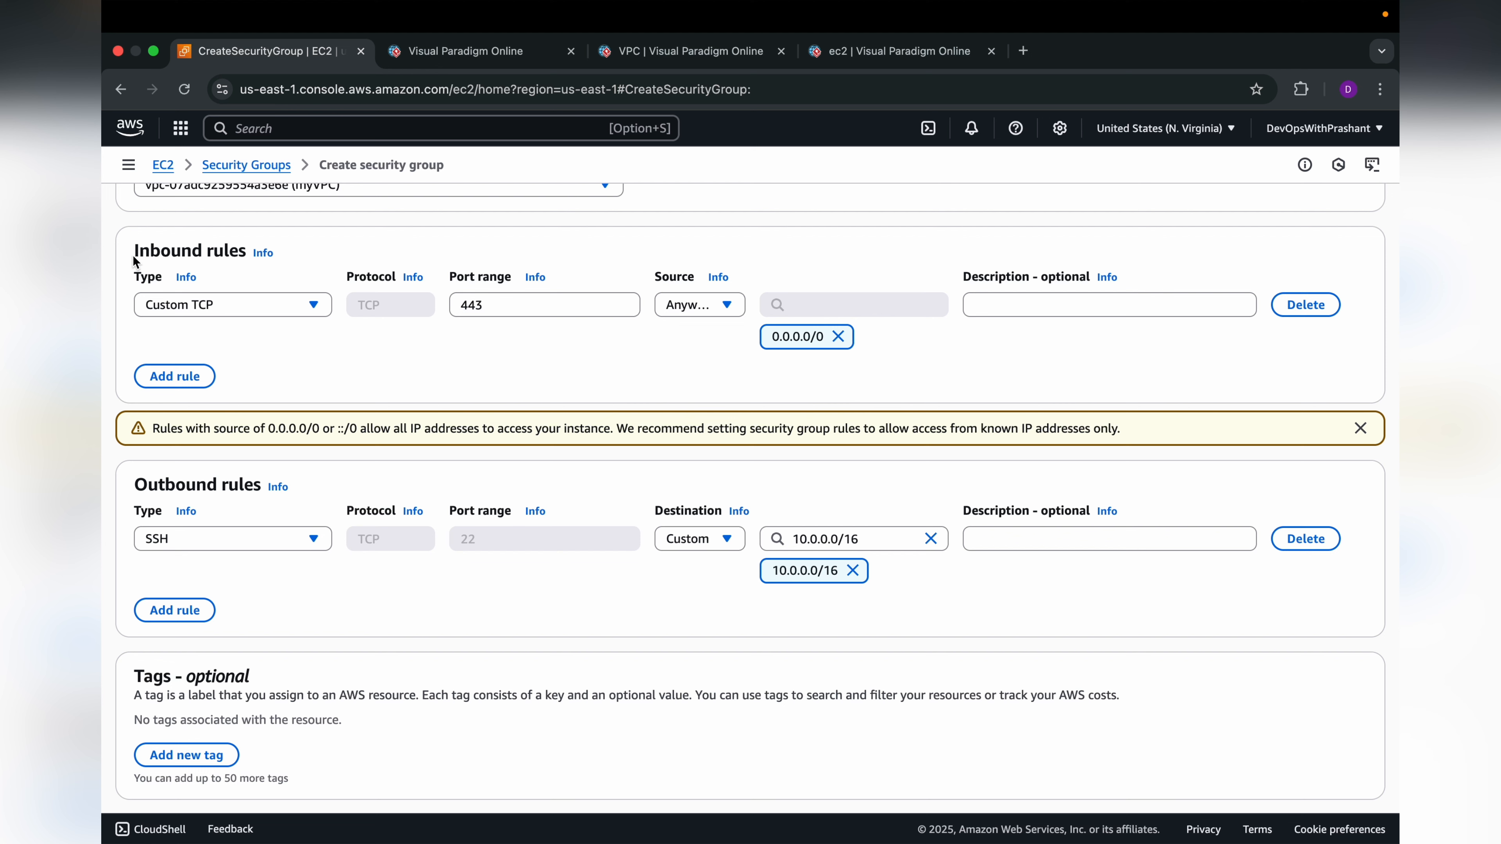
Add a second inbound rule to the security group and delete it again.
drag(135, 252, 228, 253)
click(301, 331)
click(172, 378)
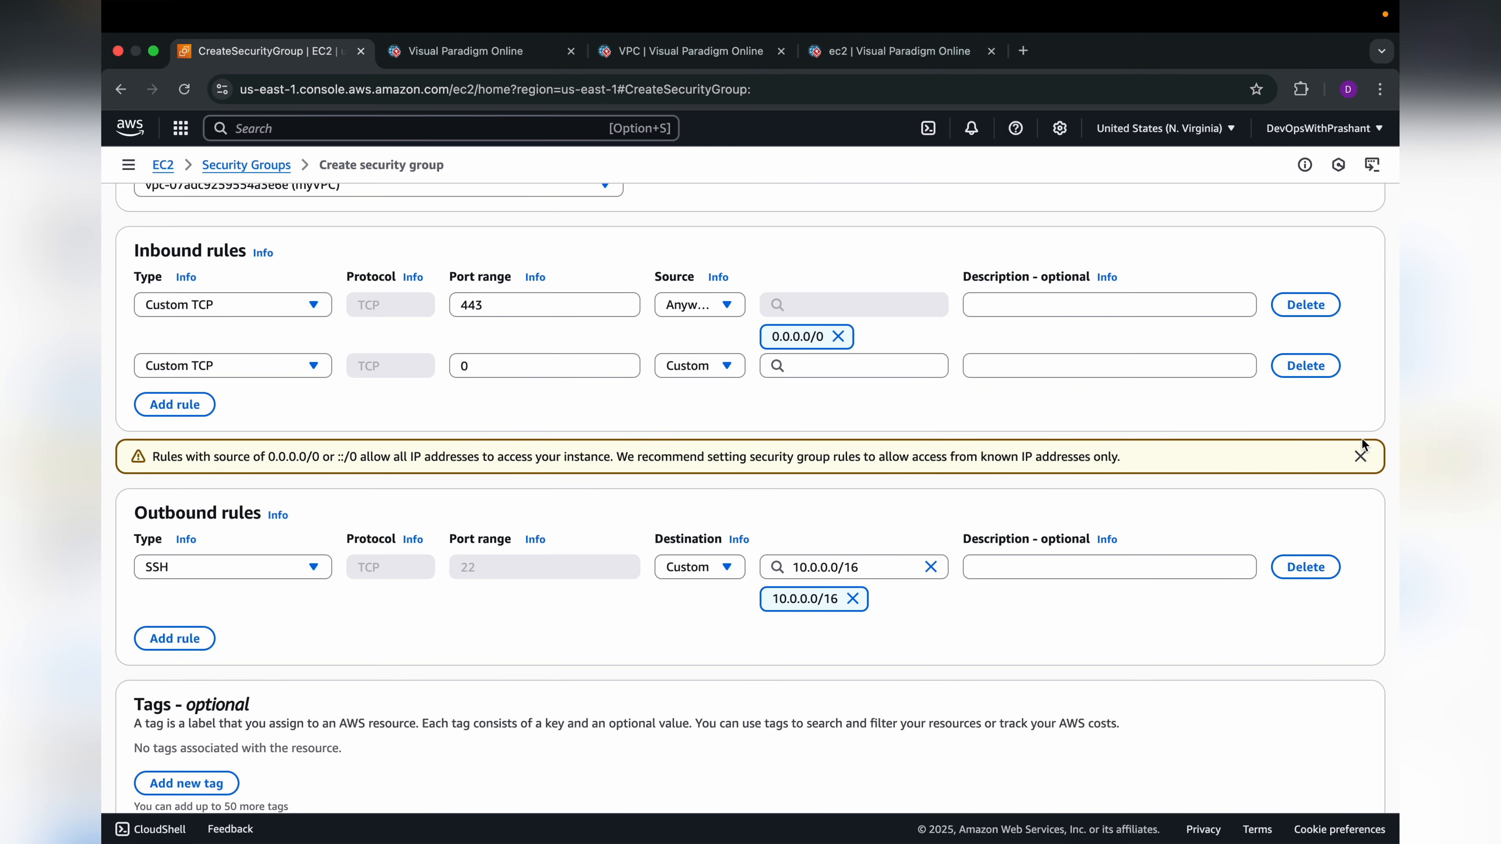
click(1305, 366)
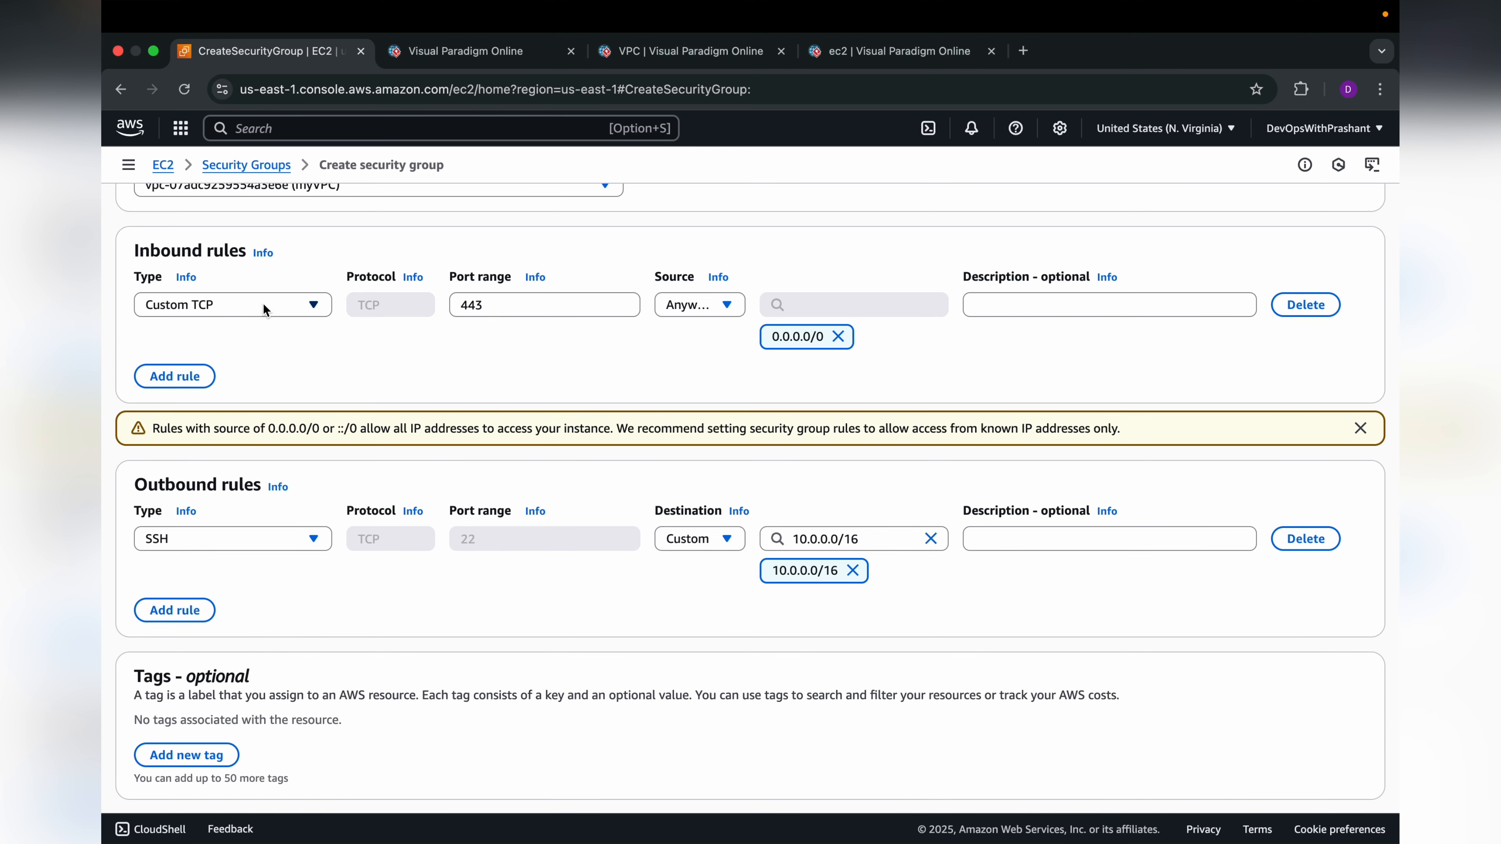
Set the inbound Custom TCP rule's port range to 80.
drag(493, 305, 440, 313)
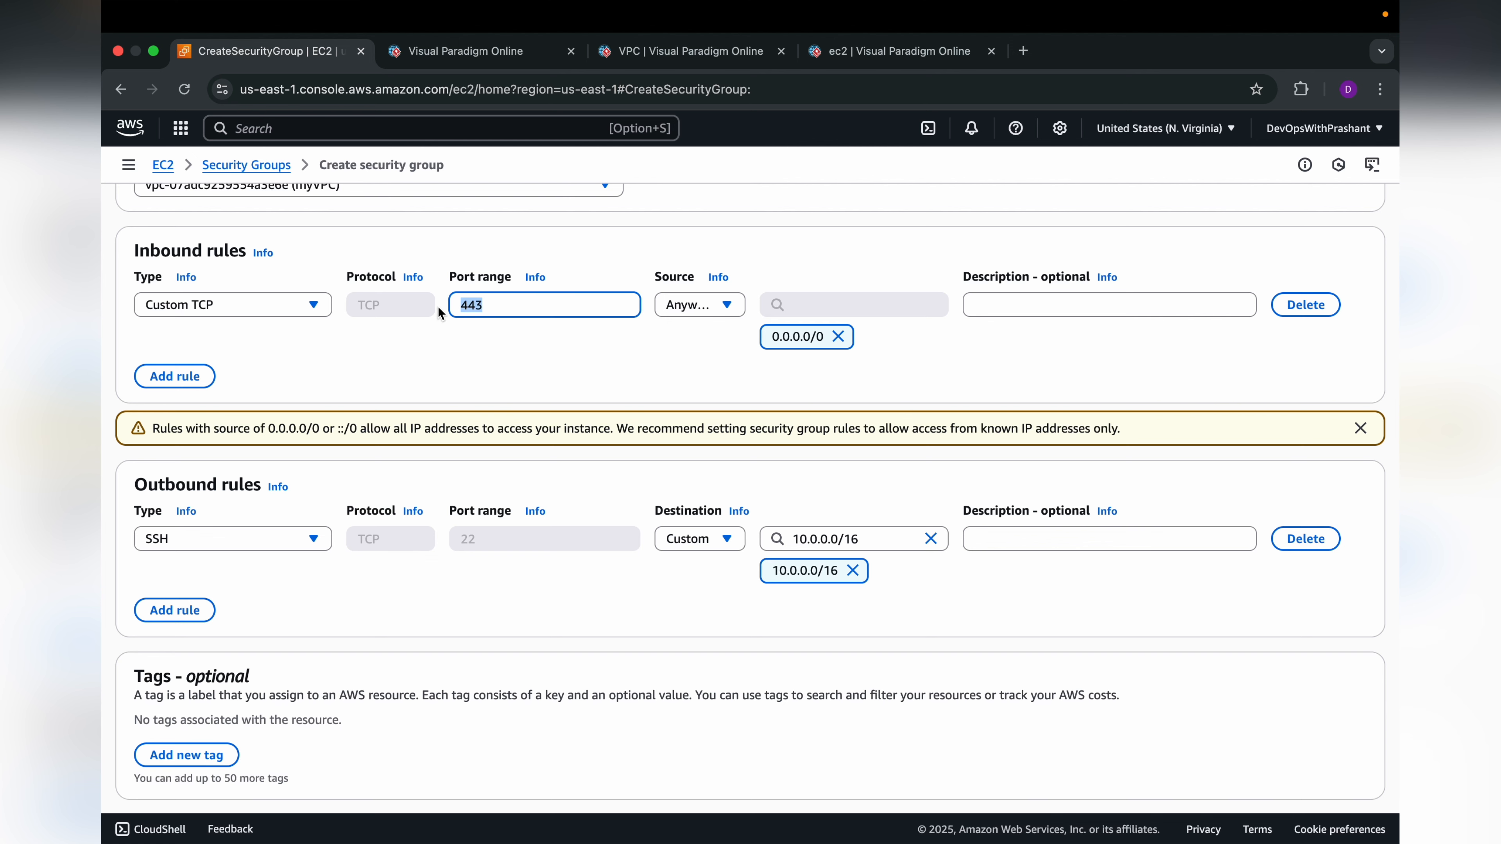
text(80)
click(498, 361)
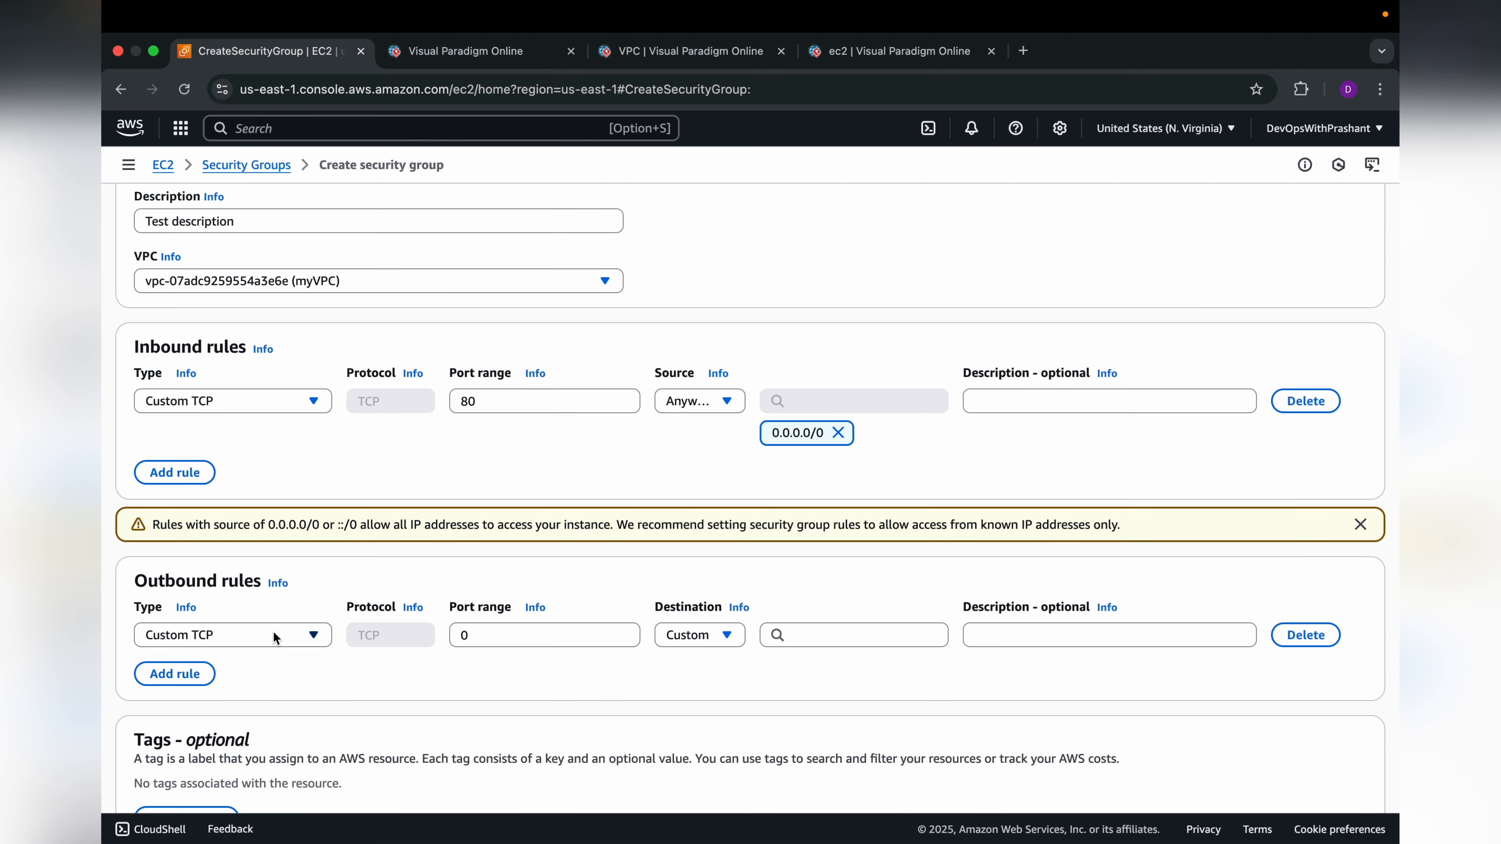
Set the outbound rule's type to All traffic and its destination to 0.0.0.0/0.
click(273, 633)
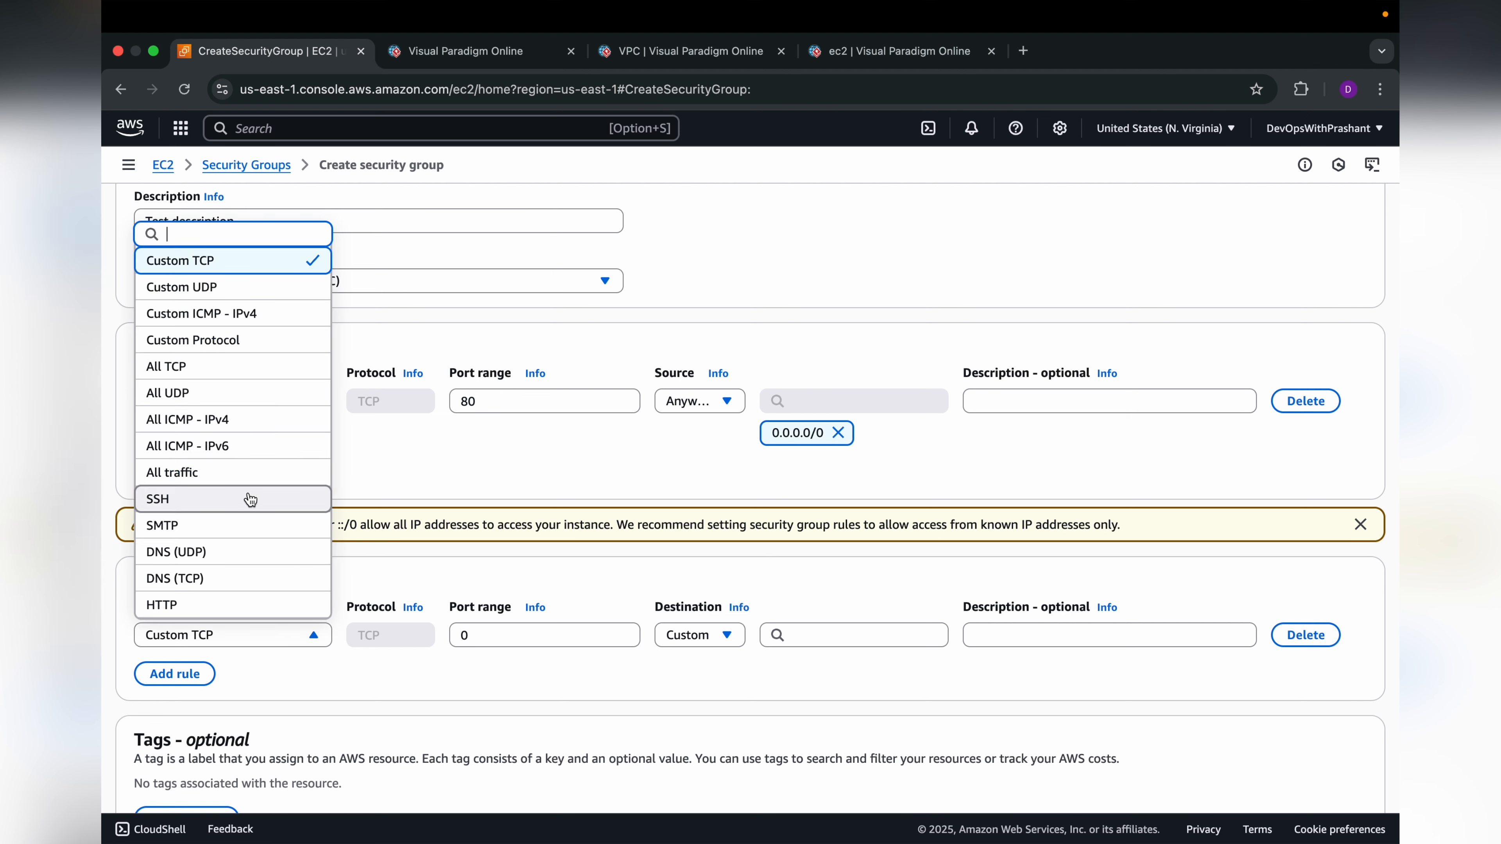
click(237, 473)
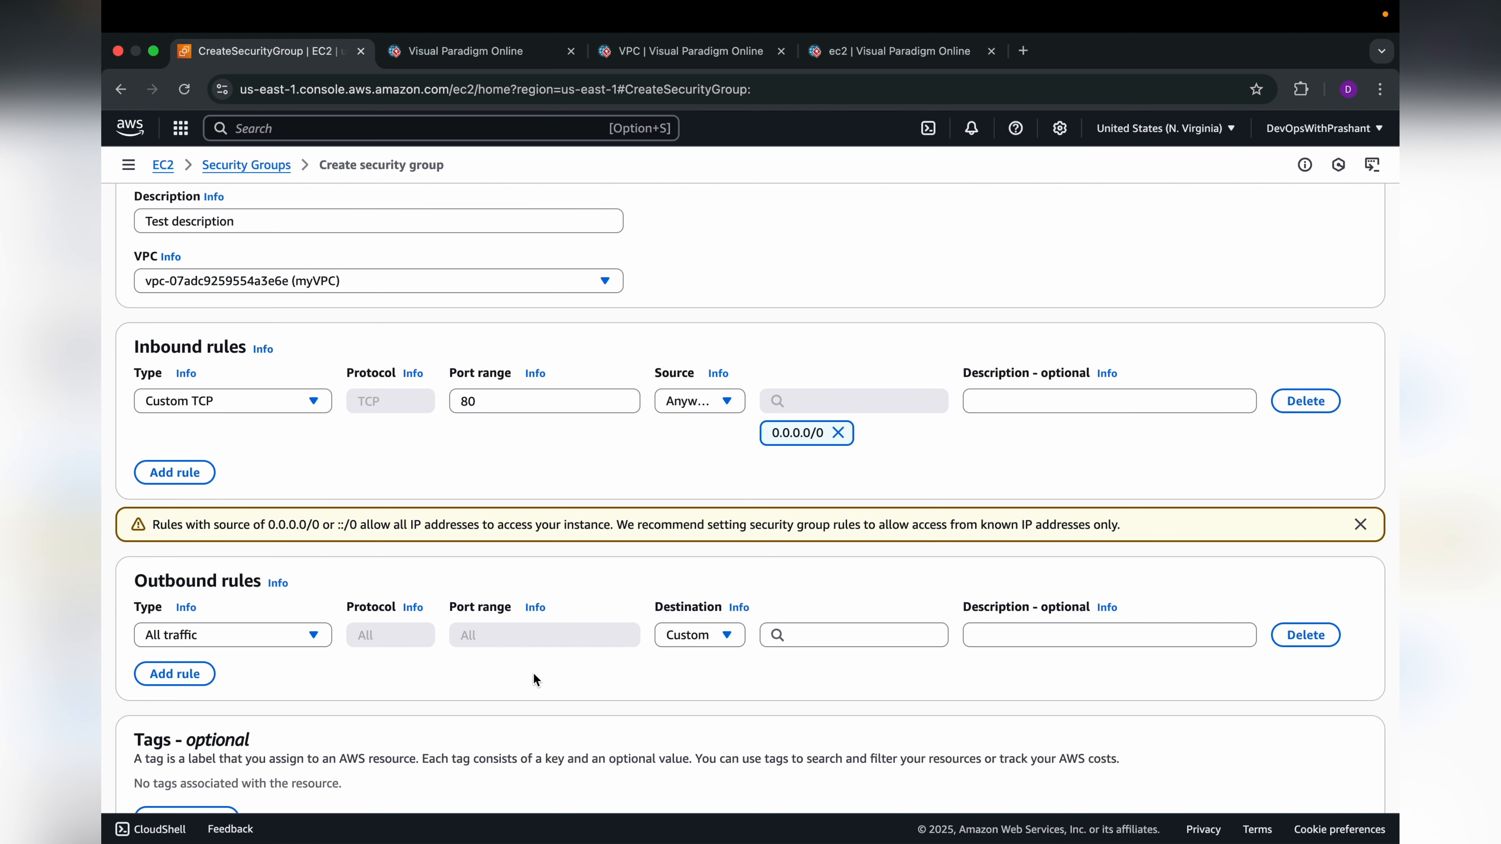
click(839, 638)
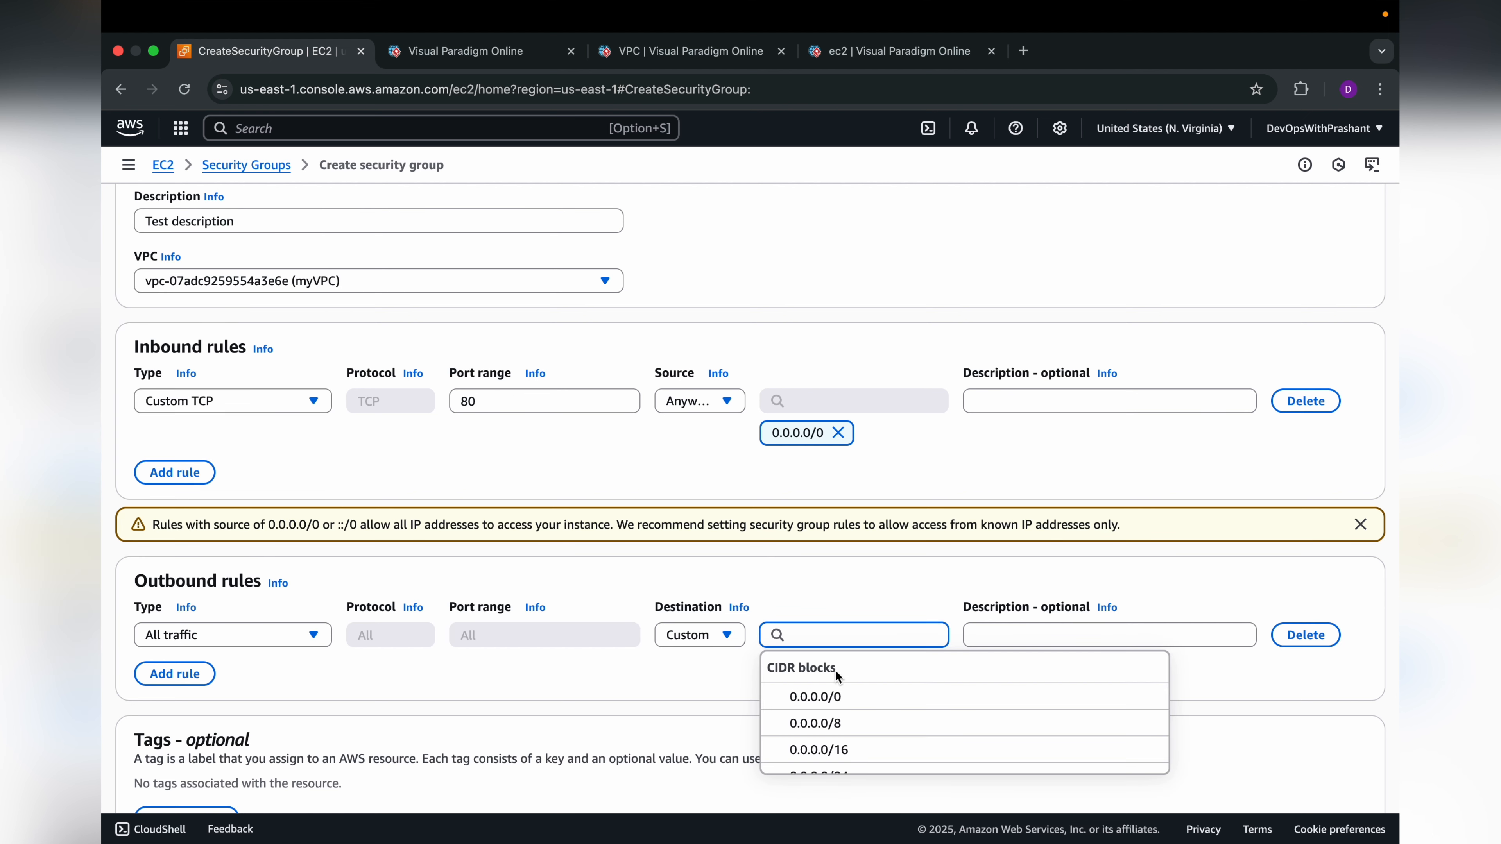
click(829, 697)
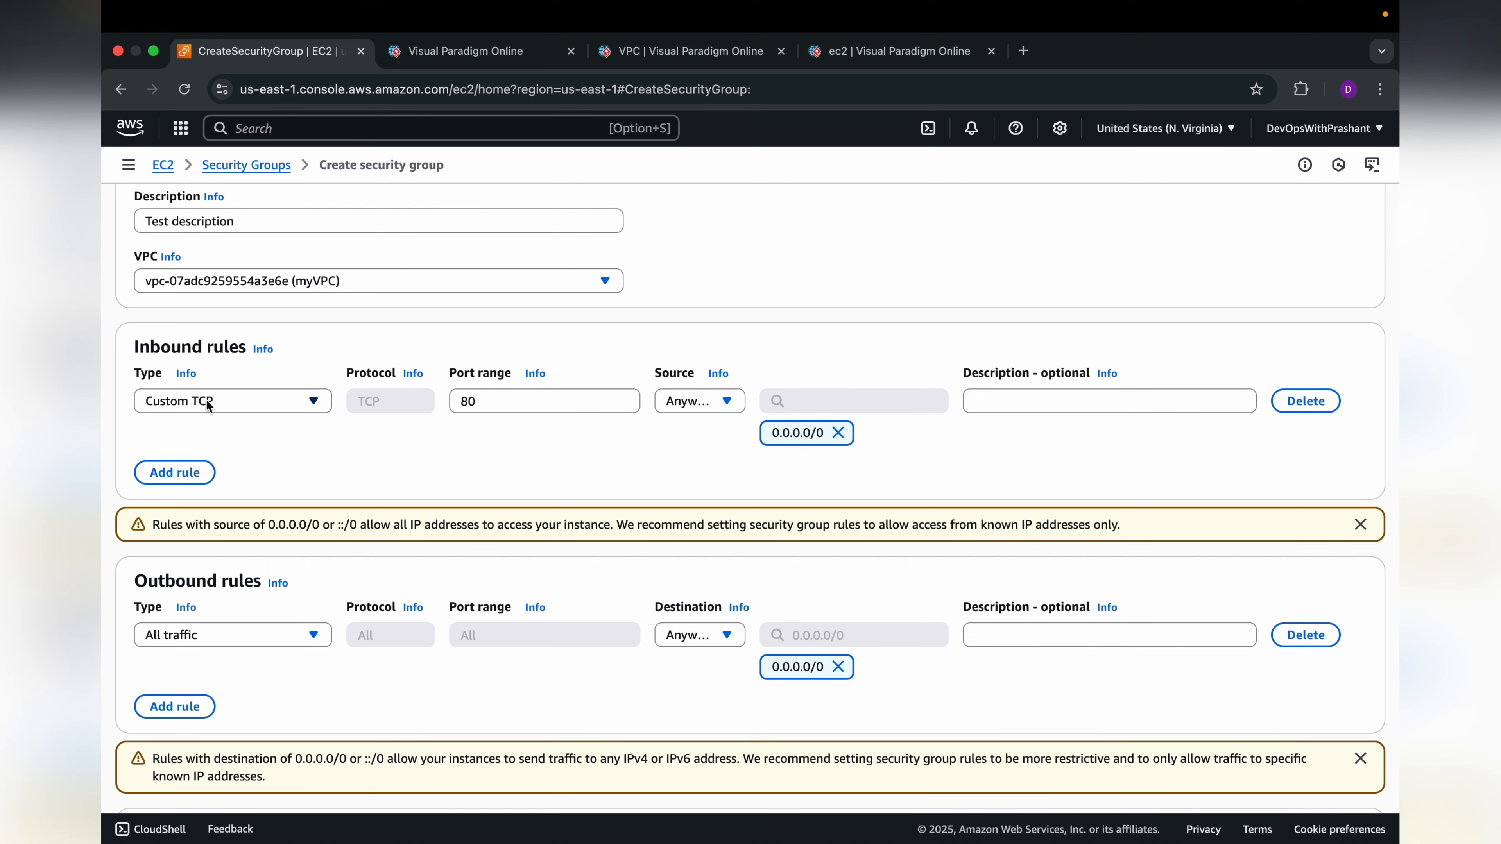
Check the completed form and create the MyApp security group.
scroll(346, 479, down, 4)
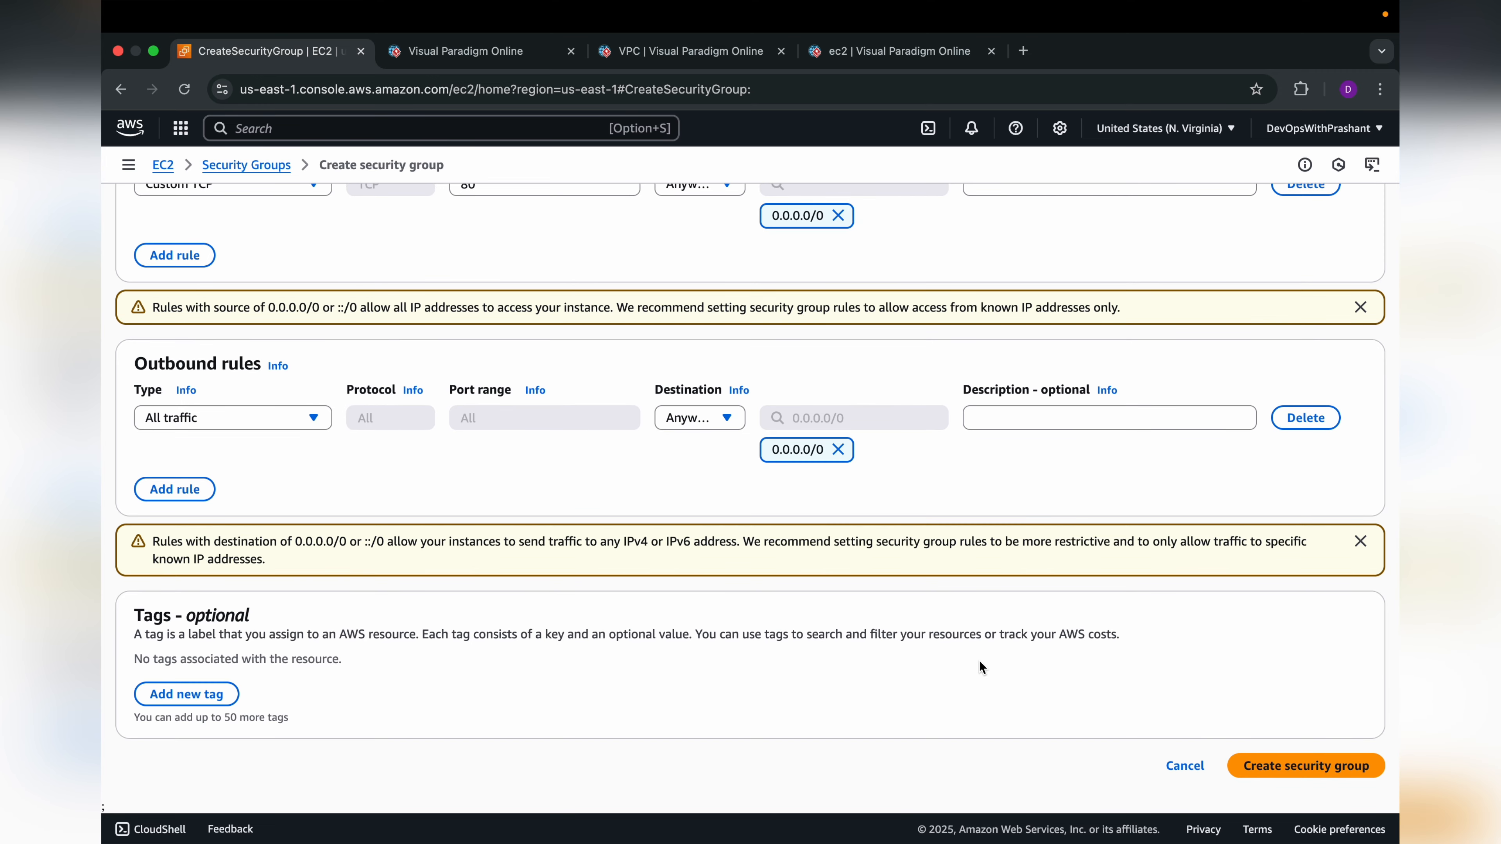
scroll(980, 660, up, 7)
scroll(979, 660, down, 3)
scroll(979, 660, down, 4)
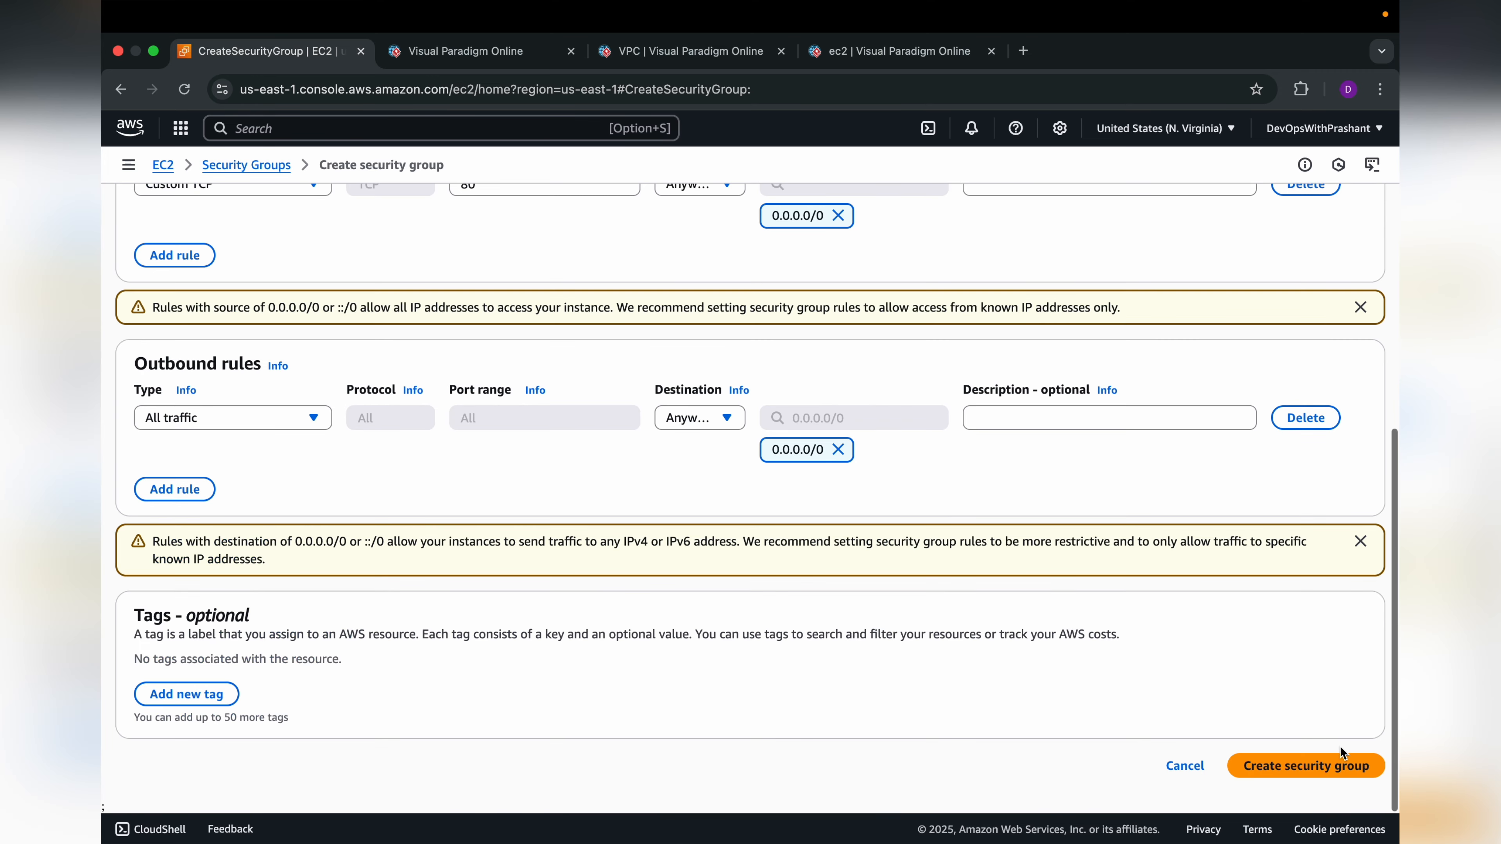
click(1289, 767)
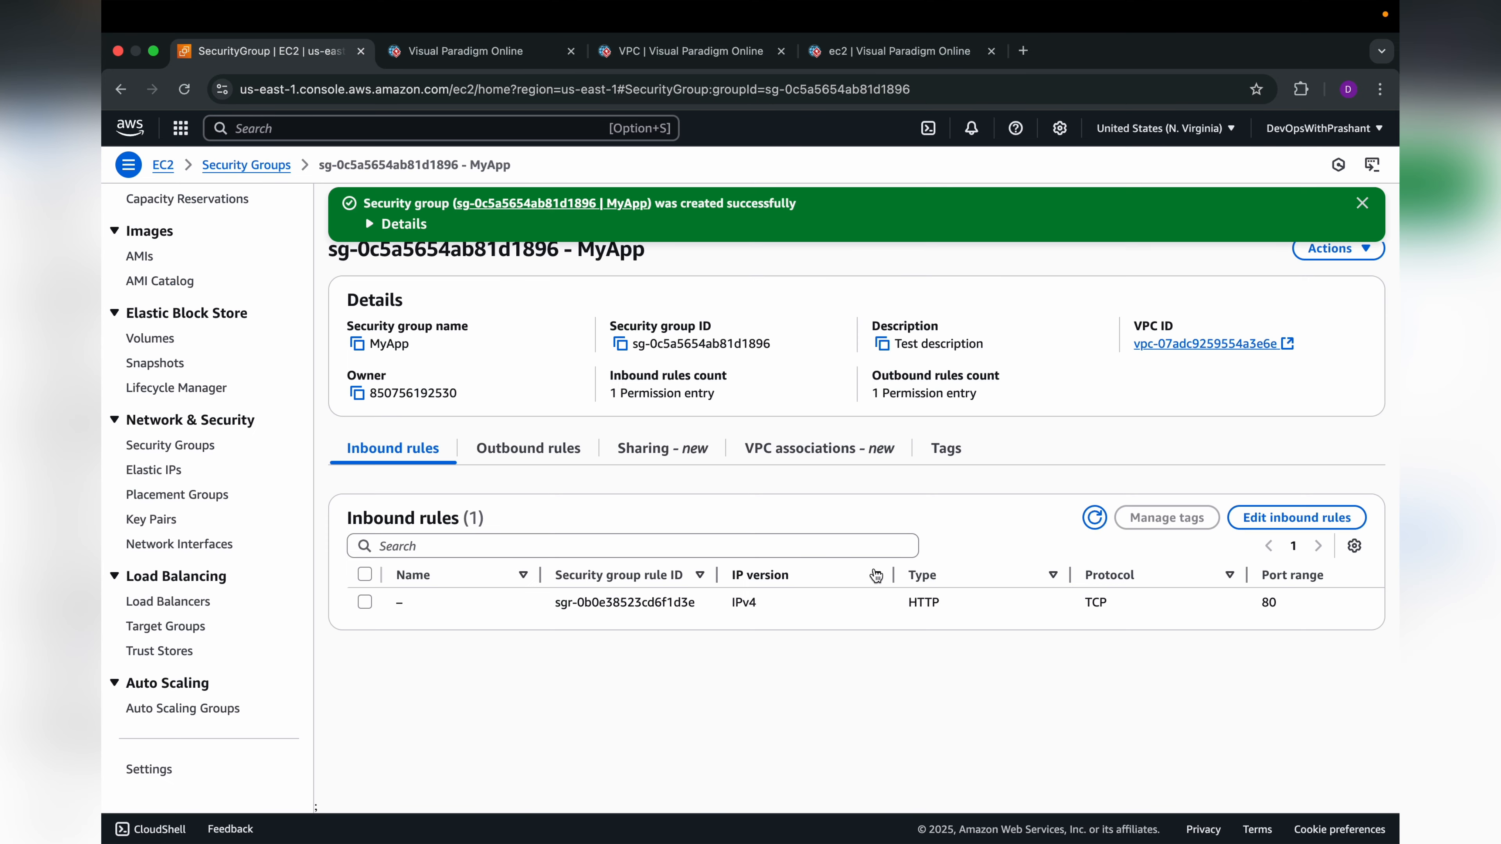
Start launching a new EC2 instance named MyApp with the Ubuntu image.
scroll(591, 500, up, 1)
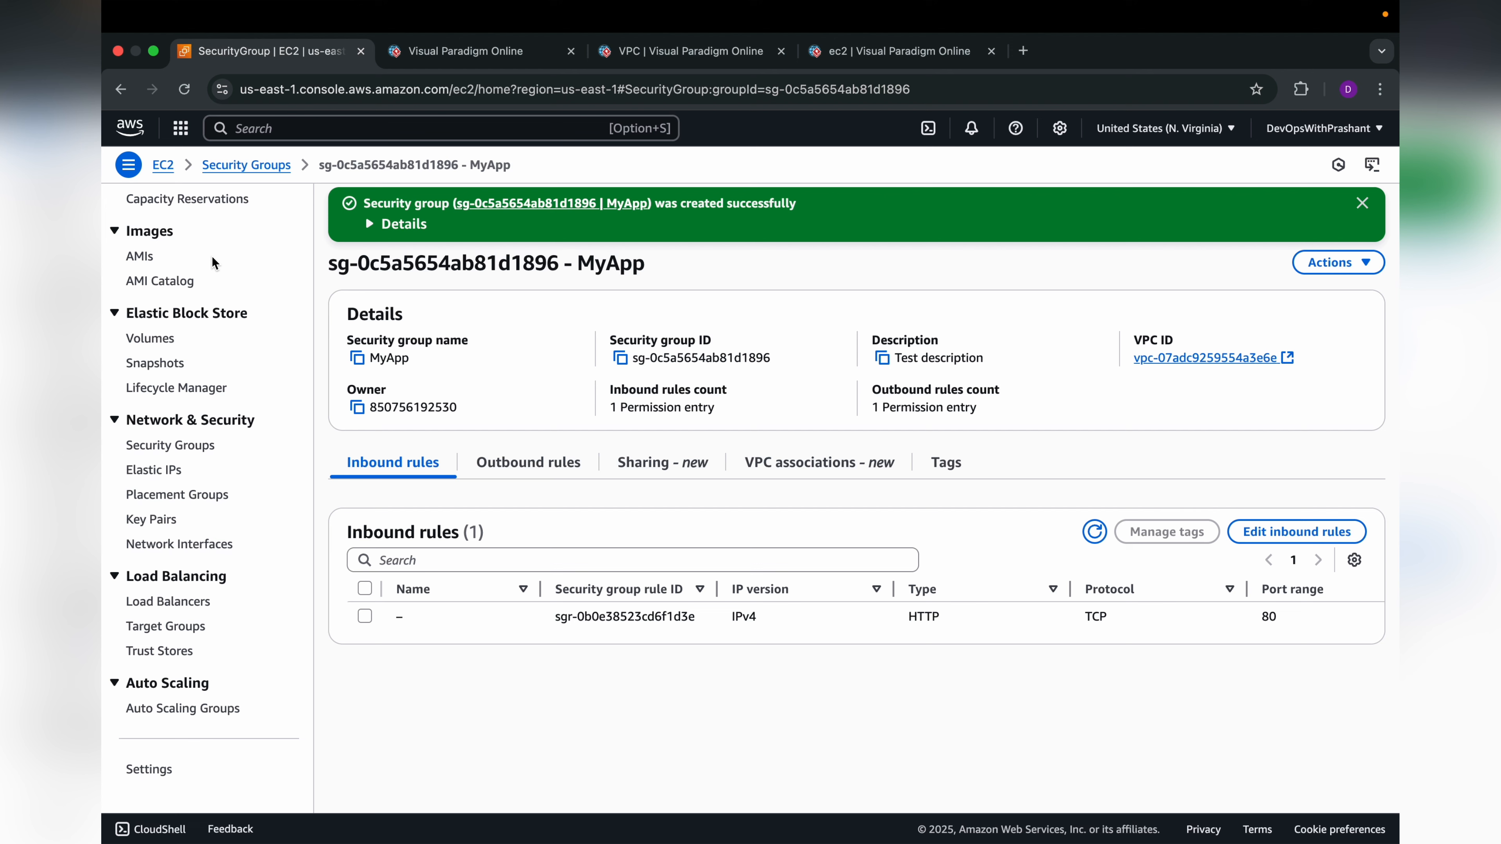
click(168, 168)
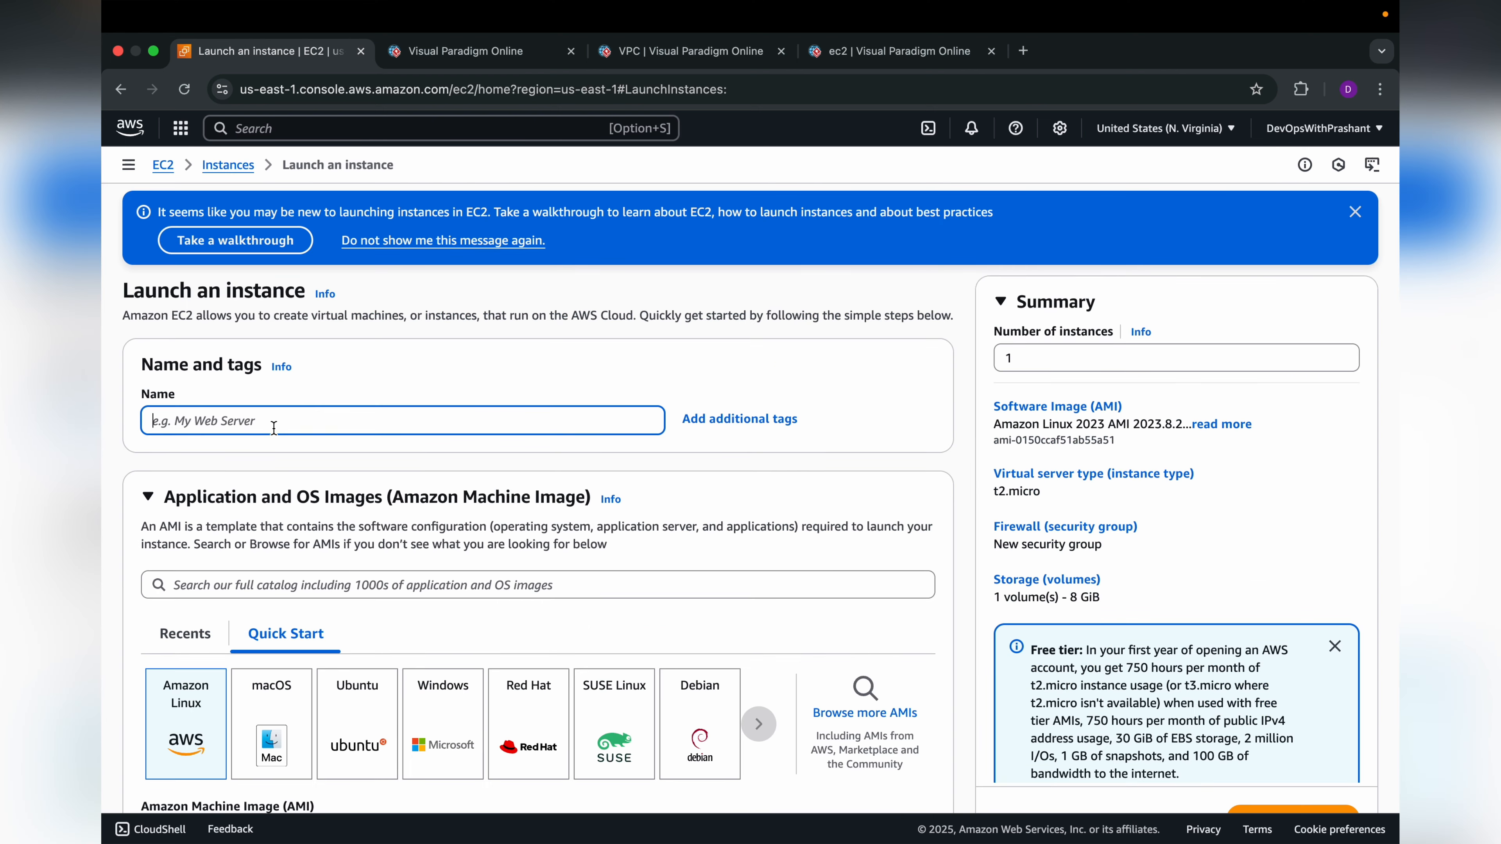
text(MyApp)
scroll(355, 473, down, 5)
click(359, 503)
Choose the existing key pair testing for logging in to the instance.
scroll(414, 485, down, 10)
scroll(468, 486, down, 3)
click(468, 495)
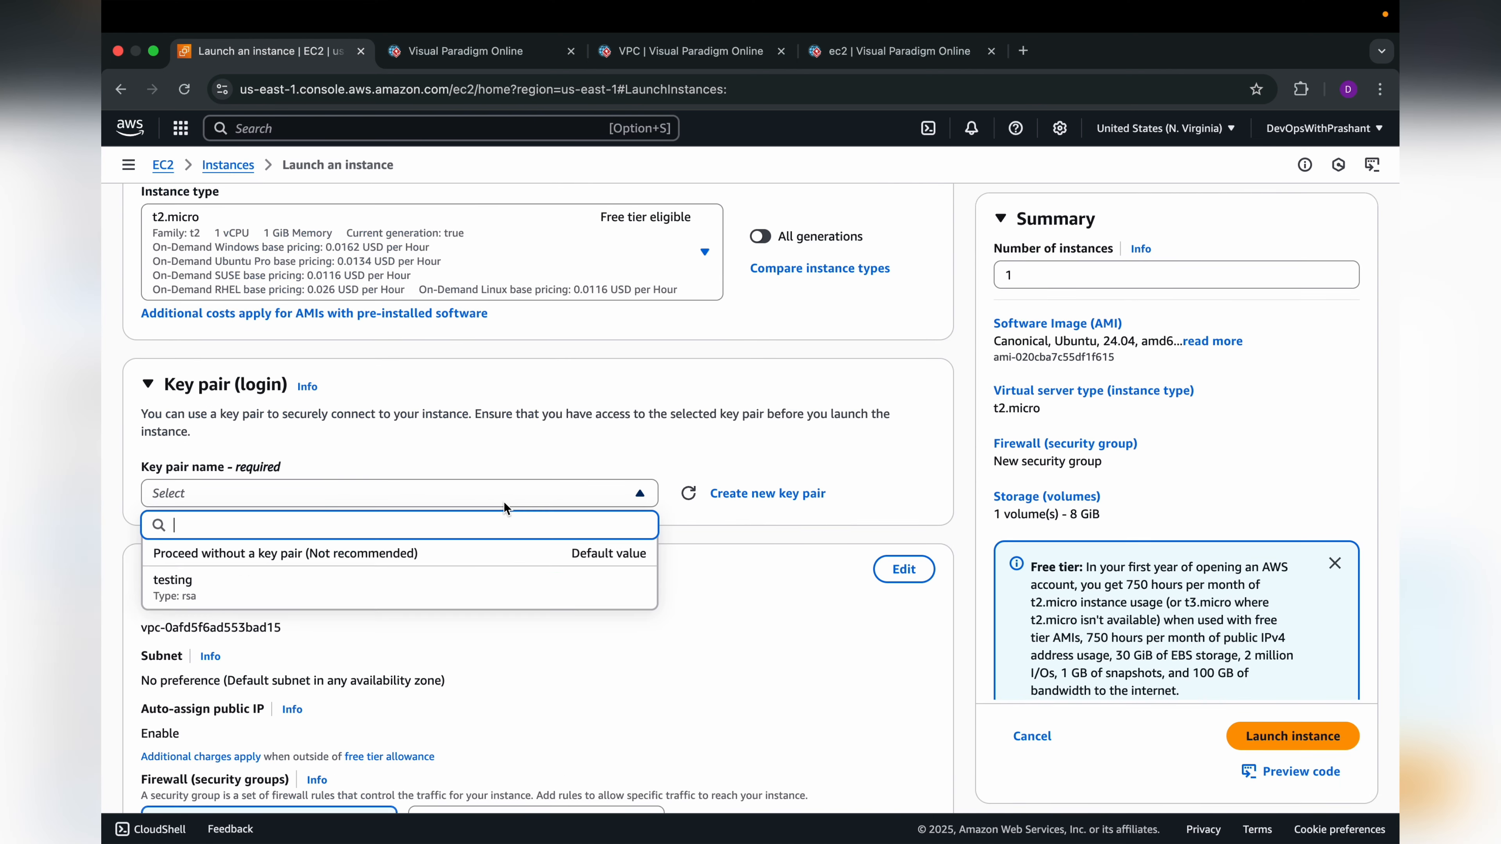
click(525, 573)
Edit the network settings to use myVPC and Public-subnet-1 with auto-assigned public IP enabled.
scroll(524, 573, down, 4)
click(888, 322)
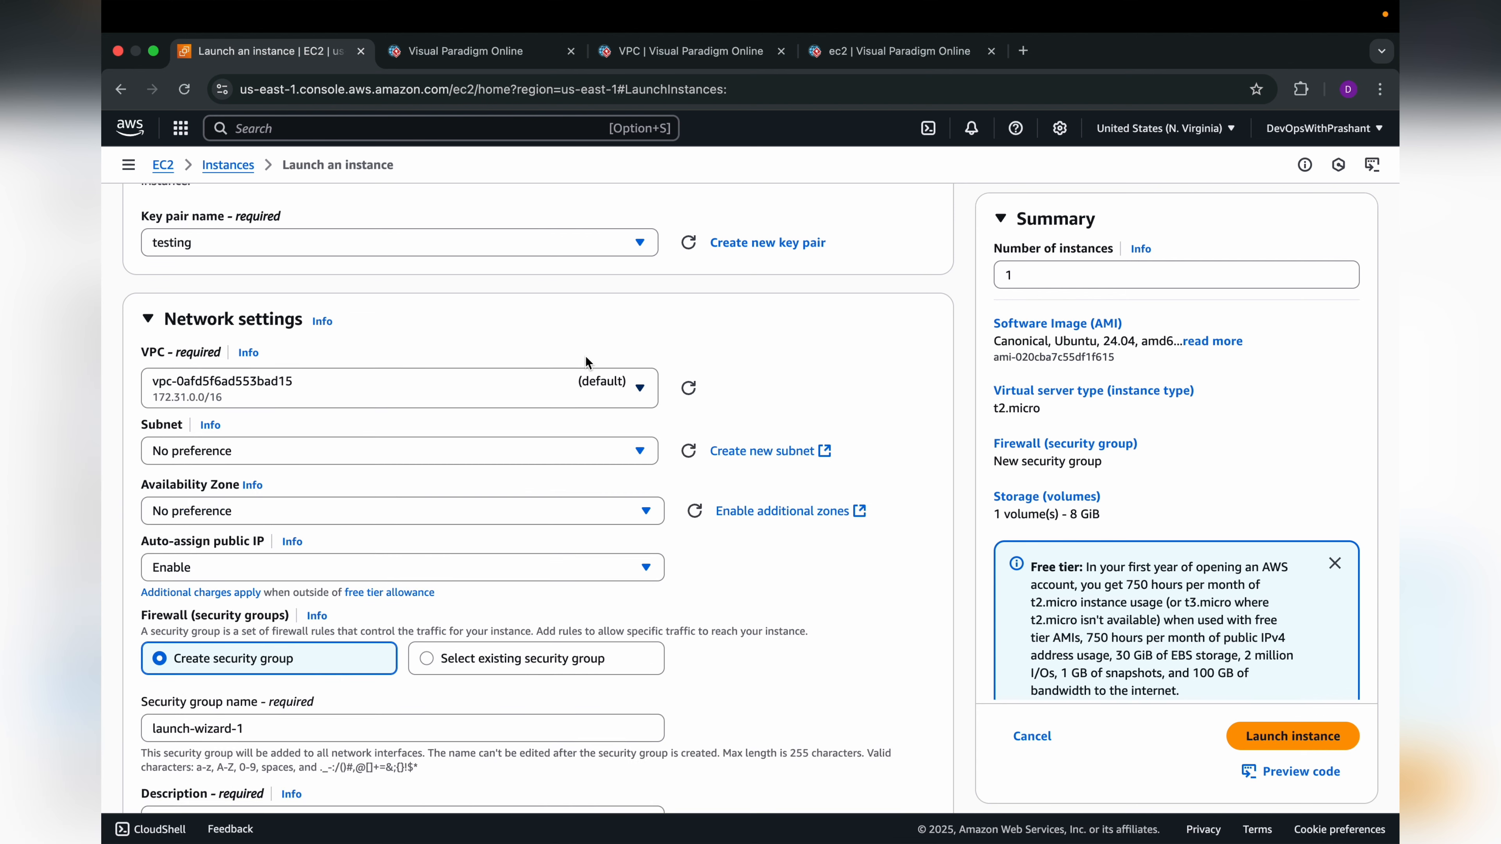
click(497, 390)
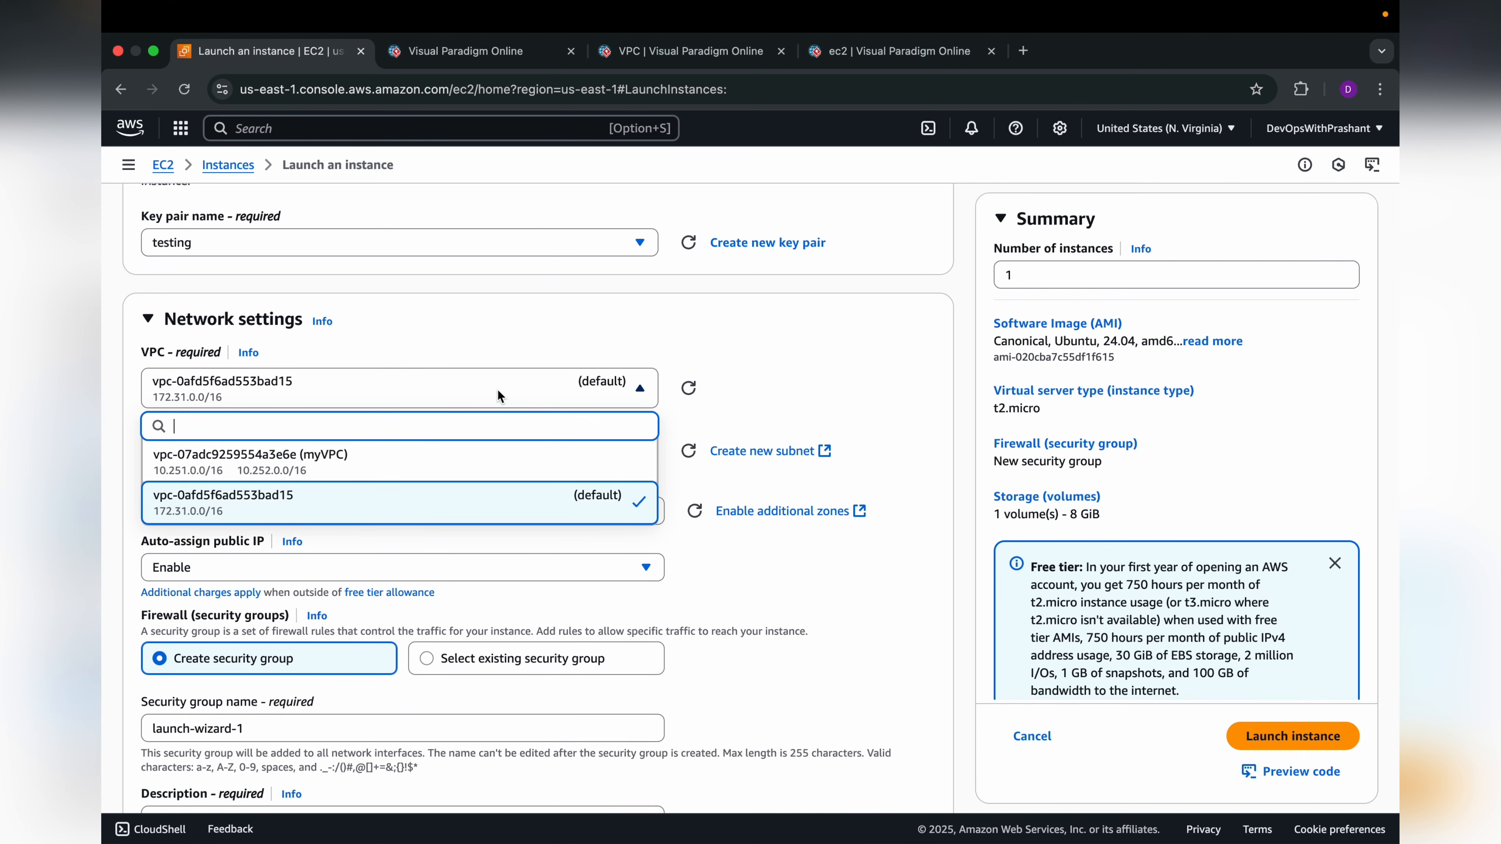
click(383, 455)
click(446, 484)
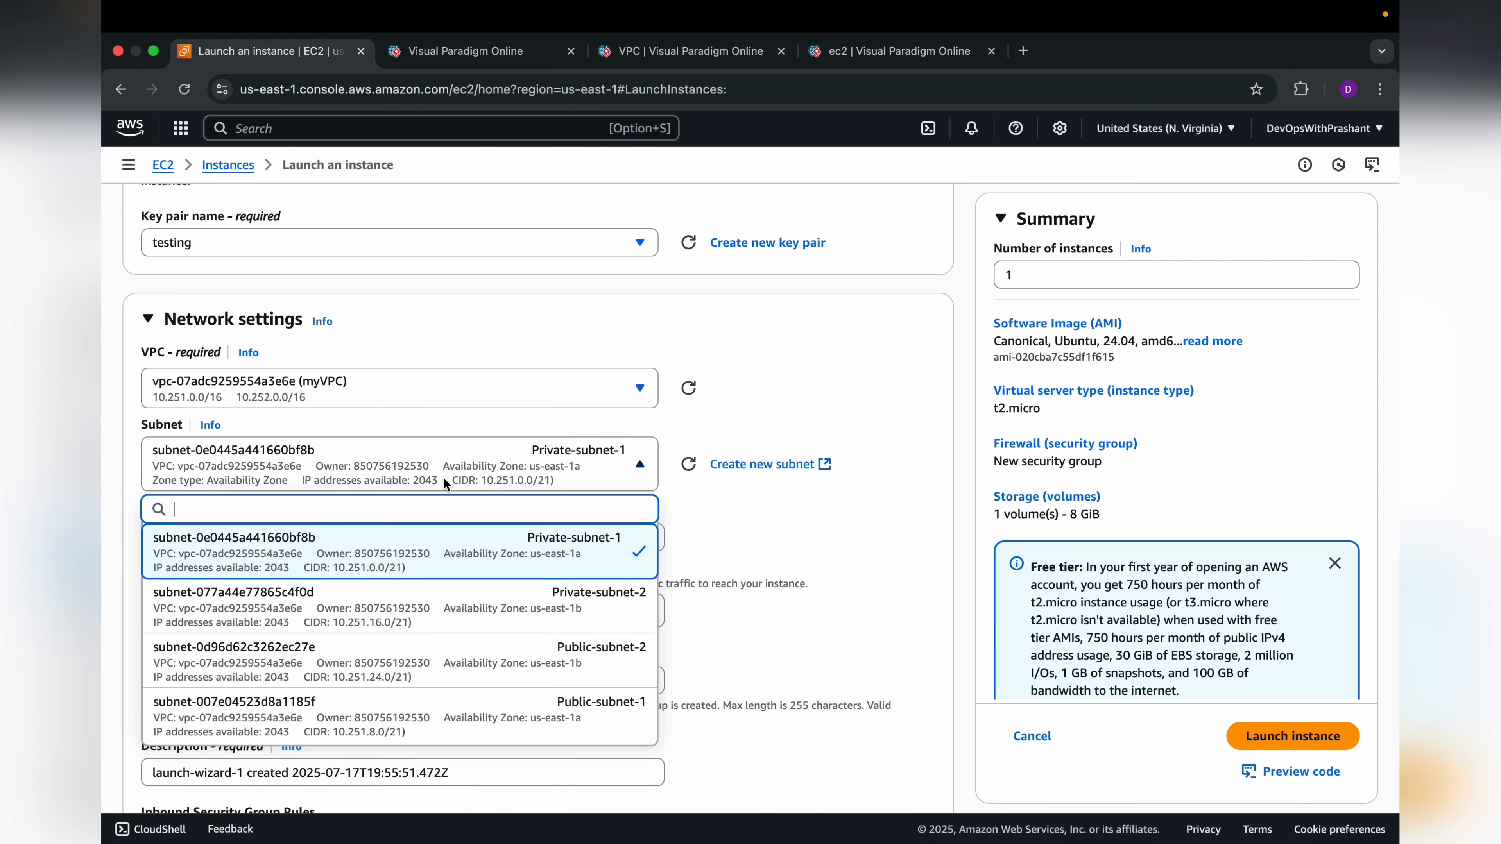
click(431, 714)
click(366, 411)
click(365, 436)
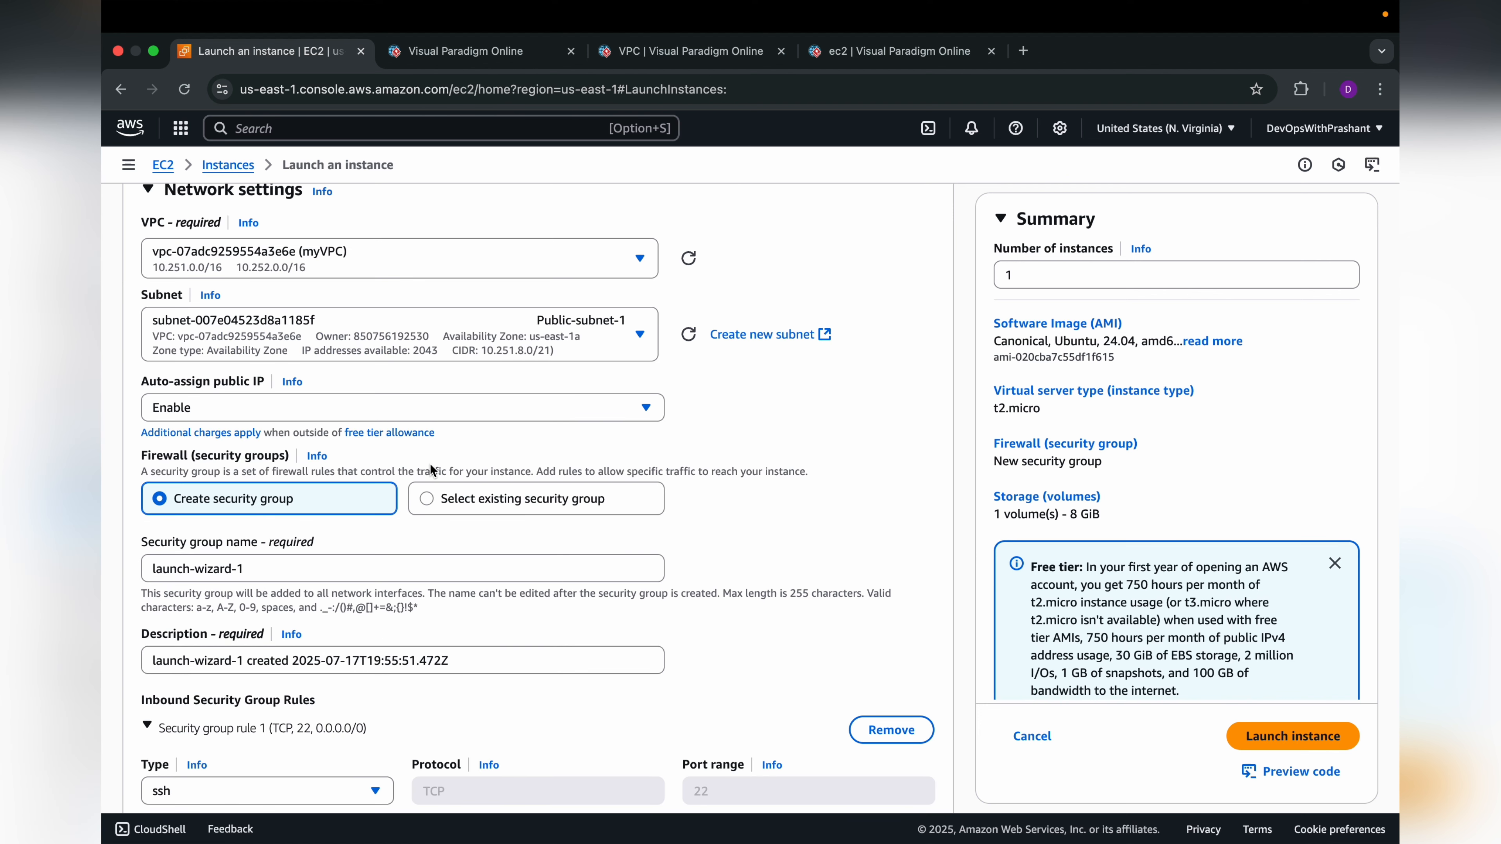
Examine the firewall options and the prefilled name, description and inbound rule for creating a new security group.
drag(139, 460, 262, 467)
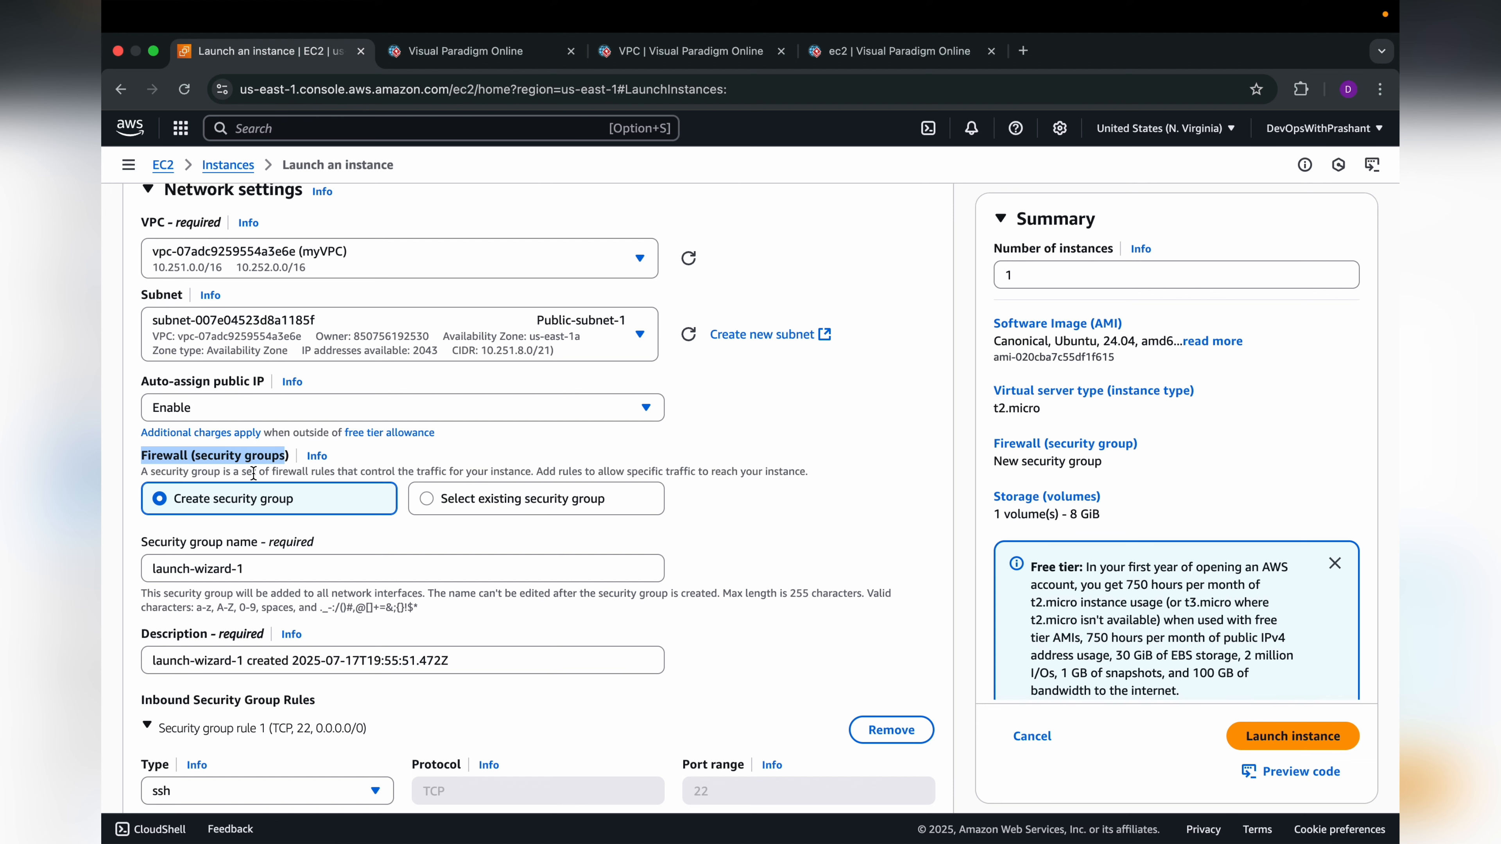
click(395, 535)
scroll(366, 537, down, 2)
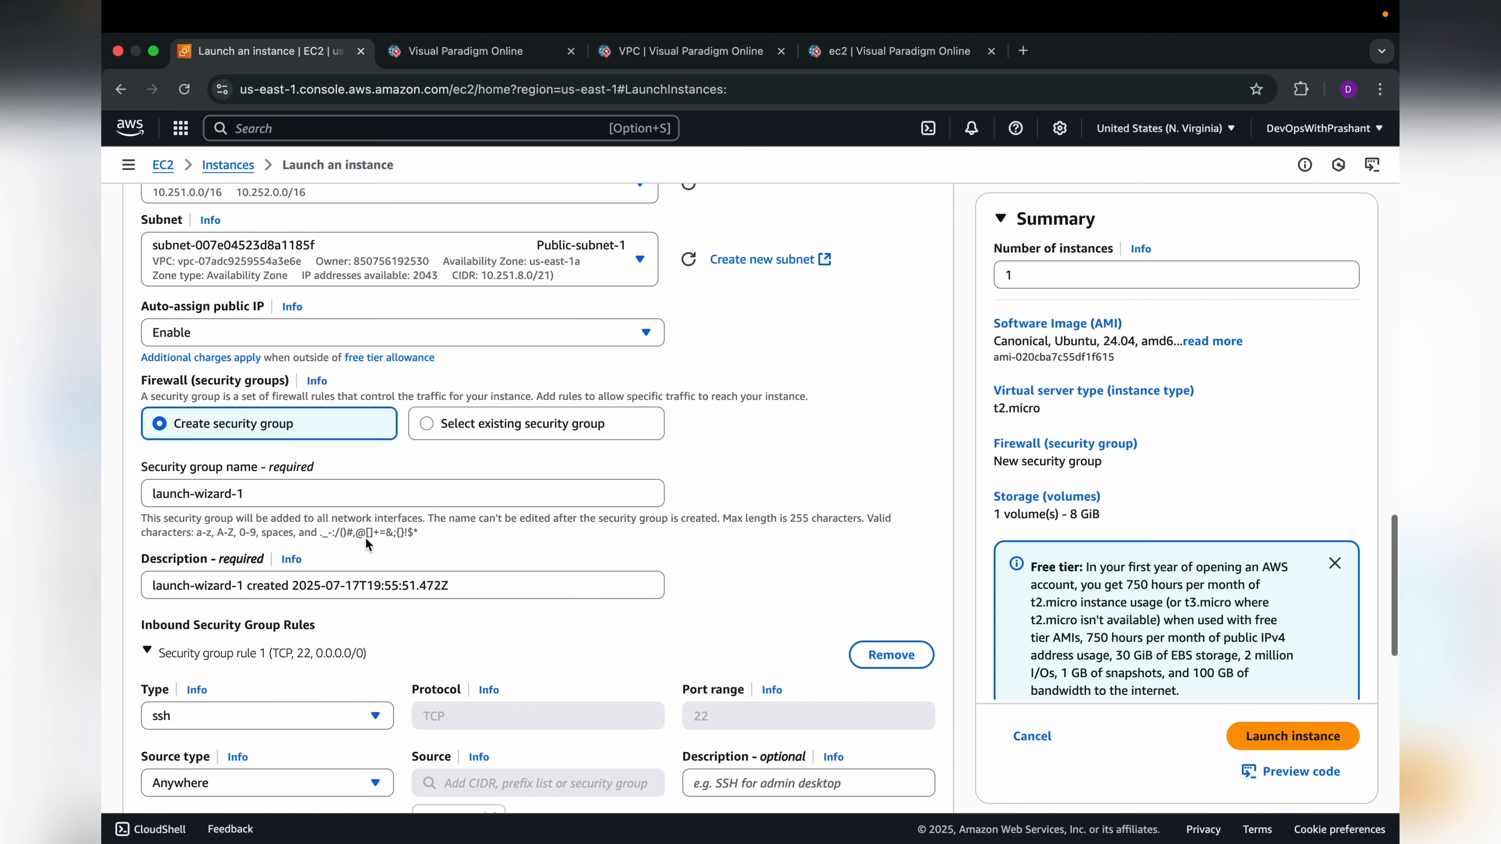
scroll(307, 578, down, 3)
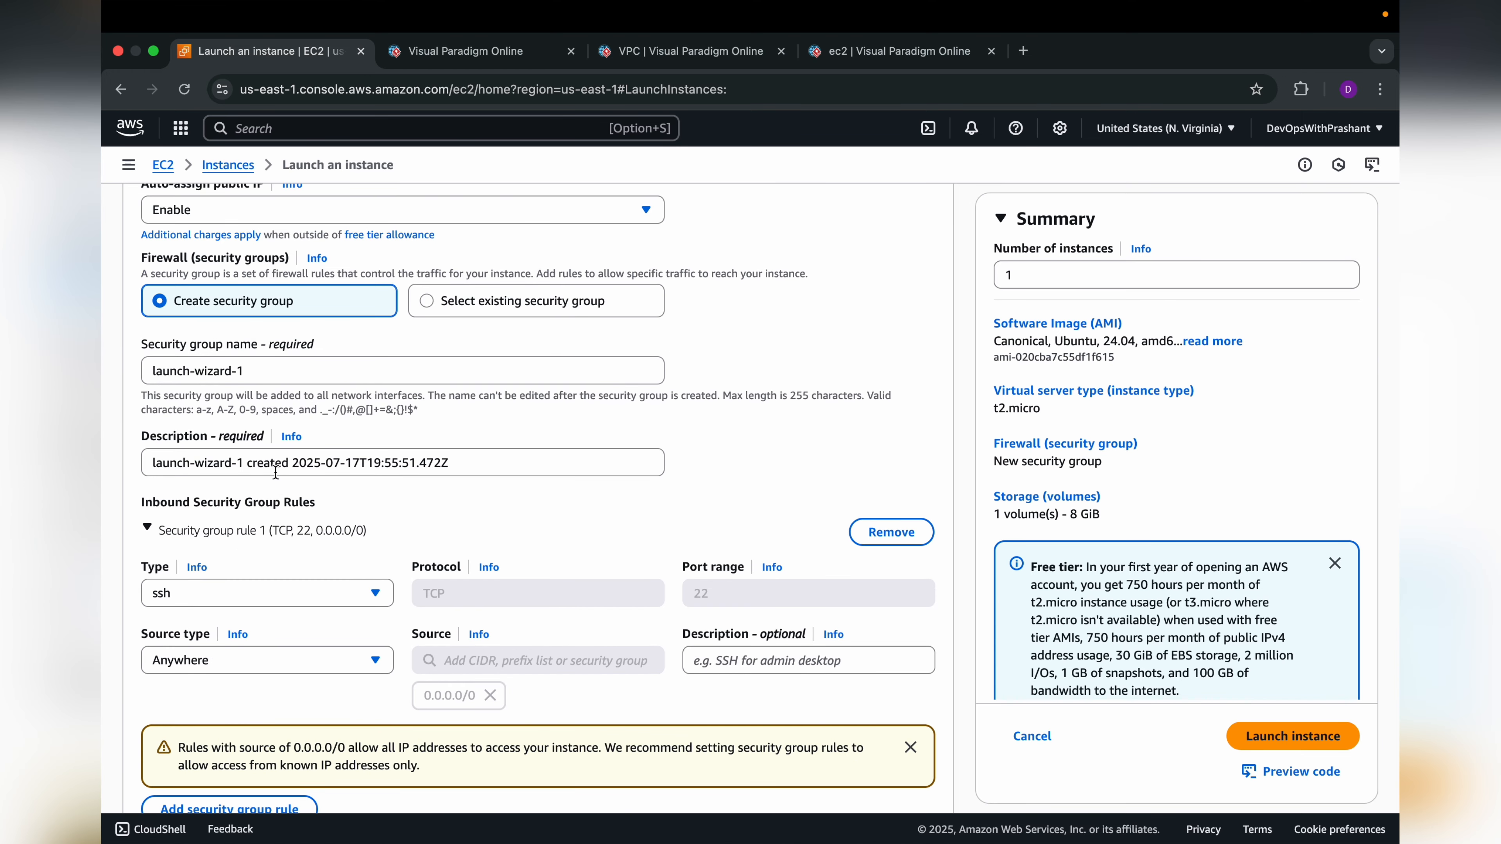
click(258, 374)
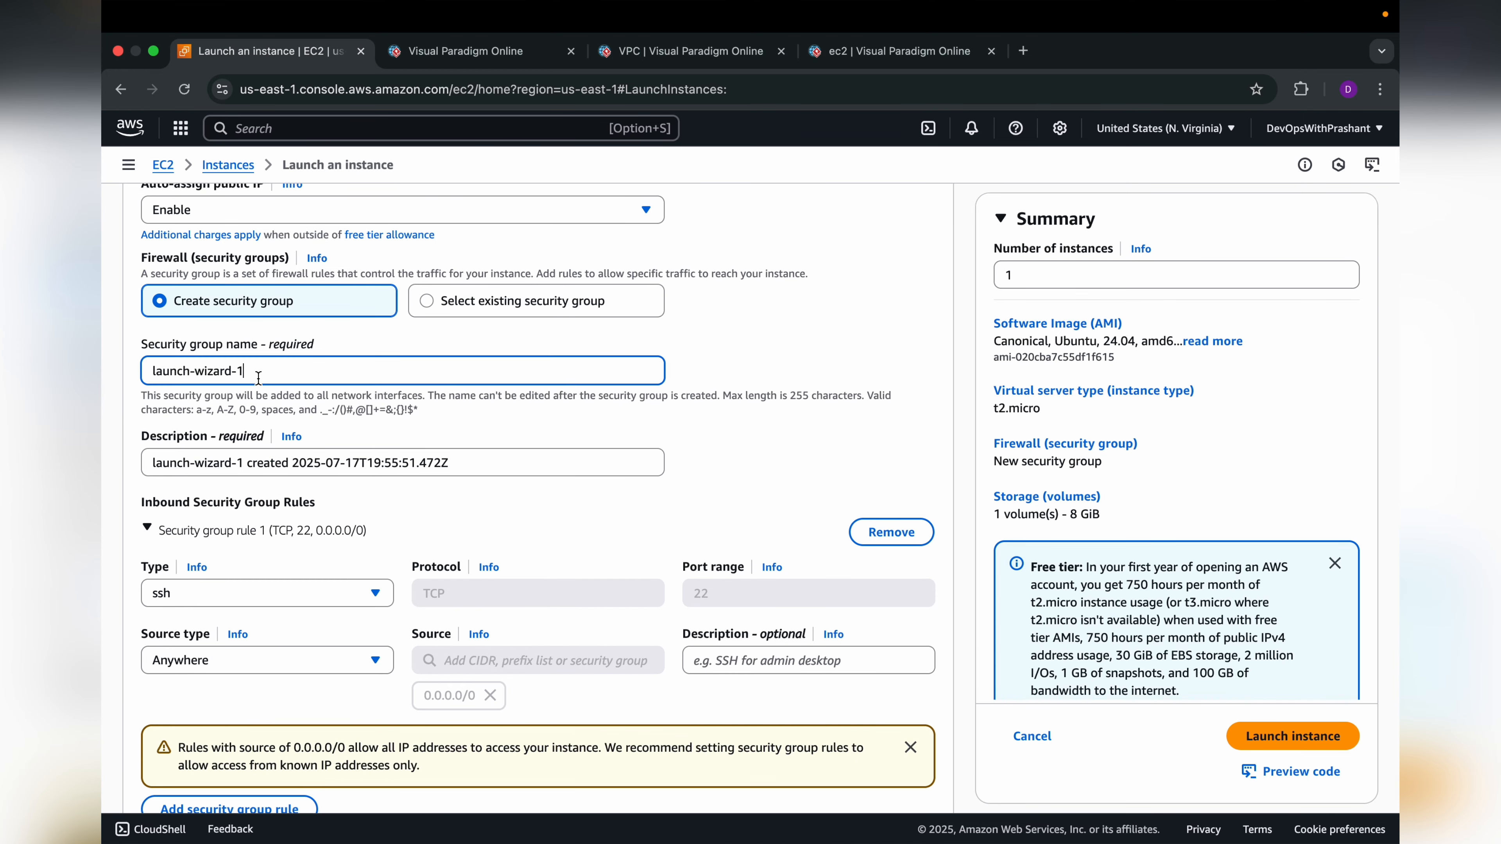
scroll(281, 479, down, 3)
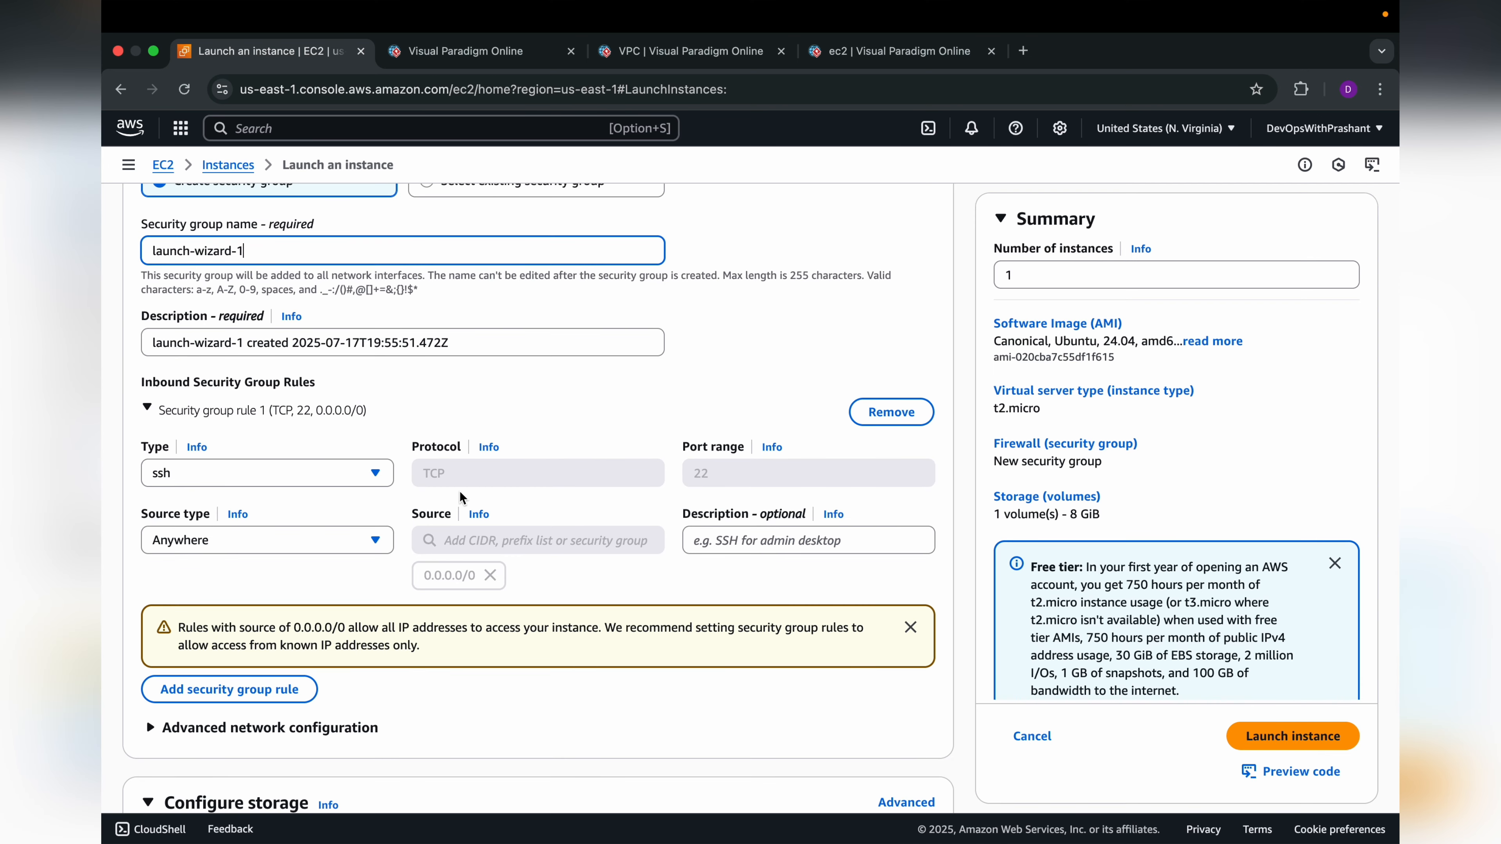
scroll(378, 522, up, 3)
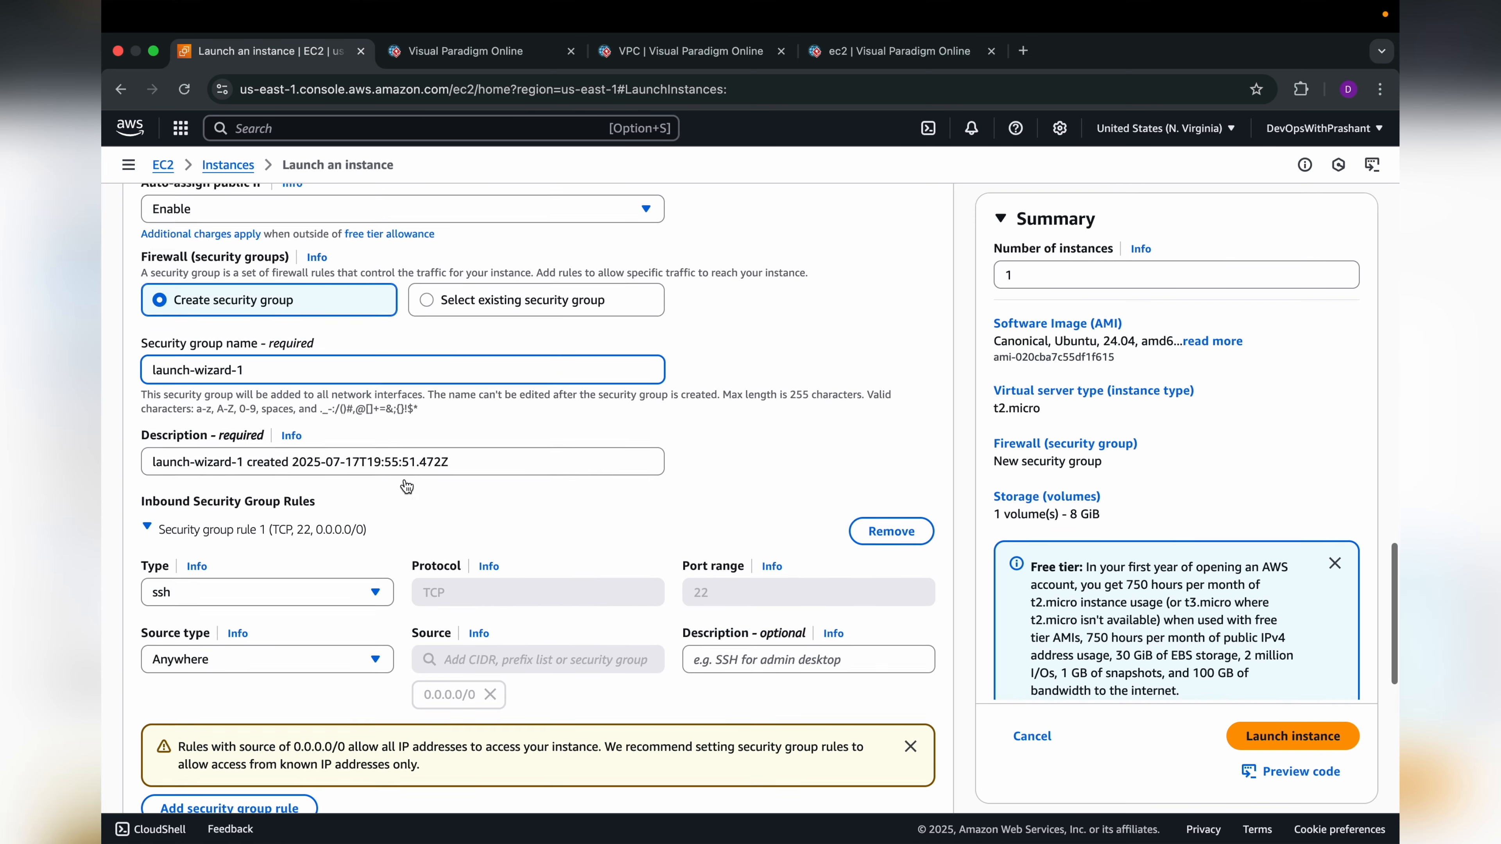
Assign the existing MyApp security group to the instance and launch it.
scroll(406, 486, up, 2)
click(423, 403)
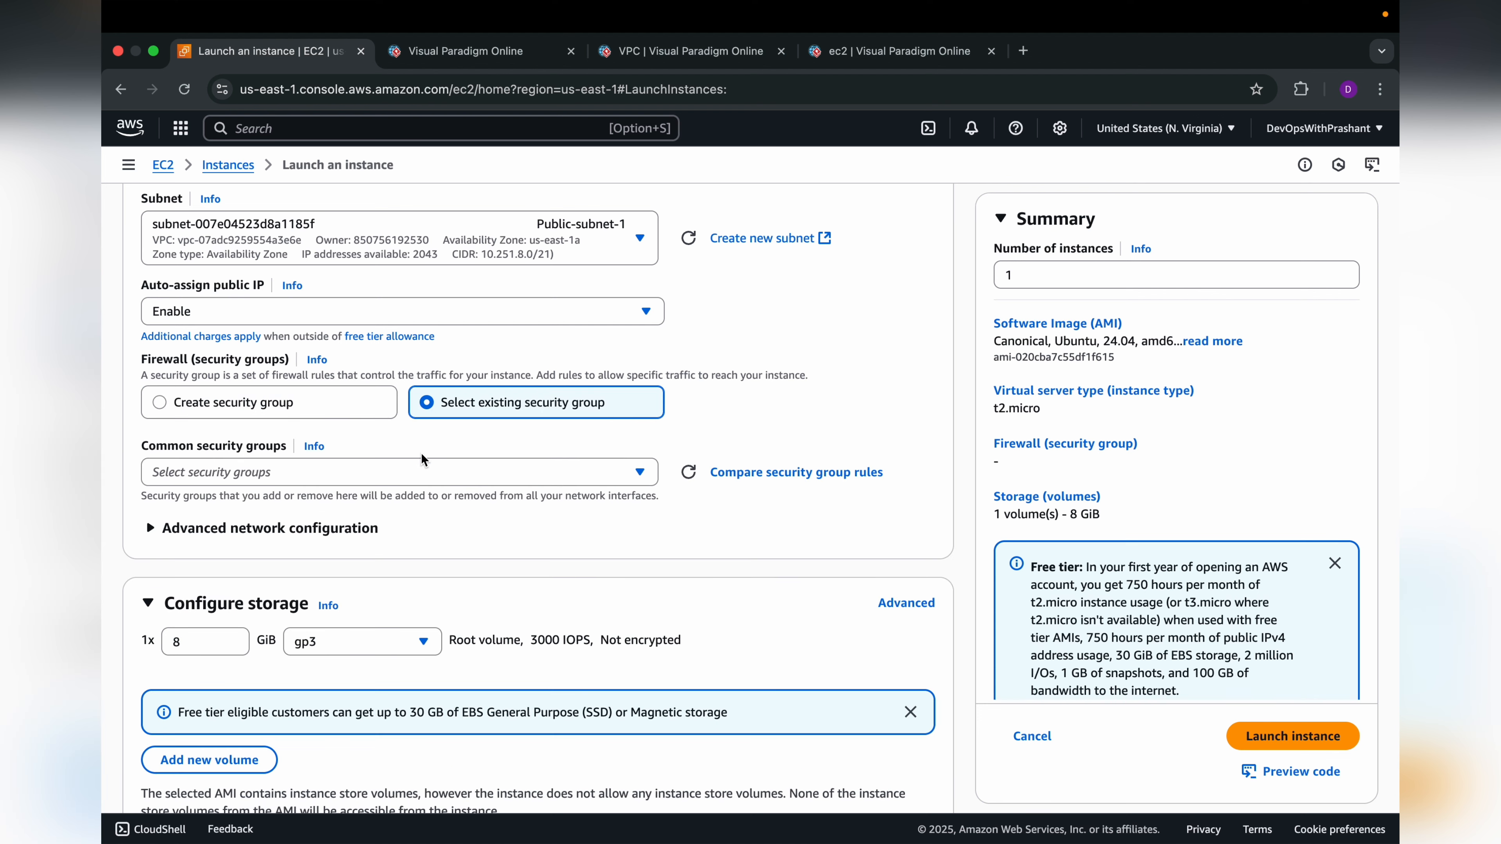
click(406, 473)
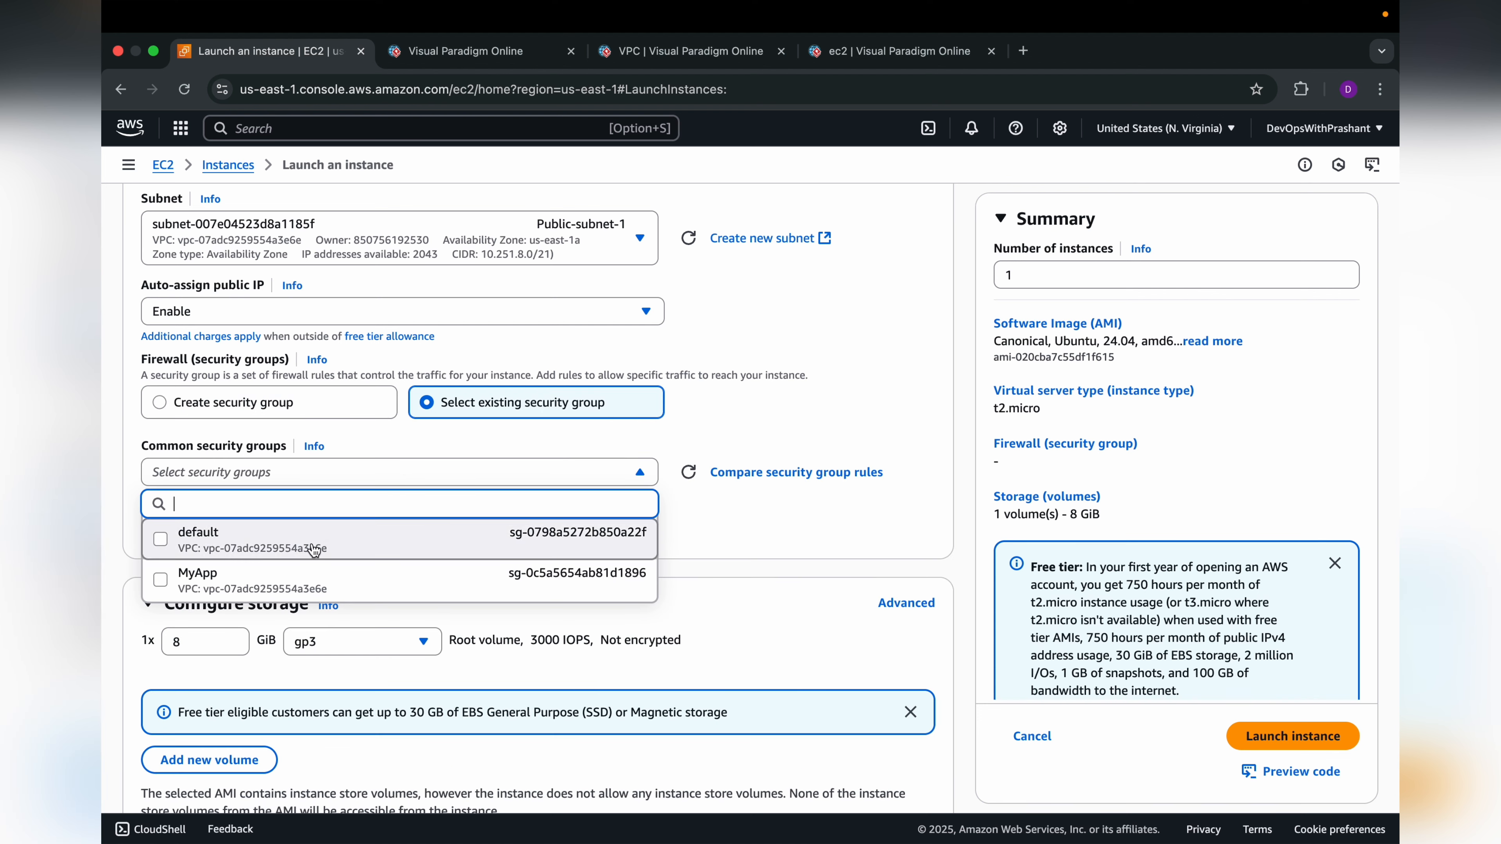
click(298, 579)
scroll(499, 478, down, 2)
scroll(499, 477, down, 2)
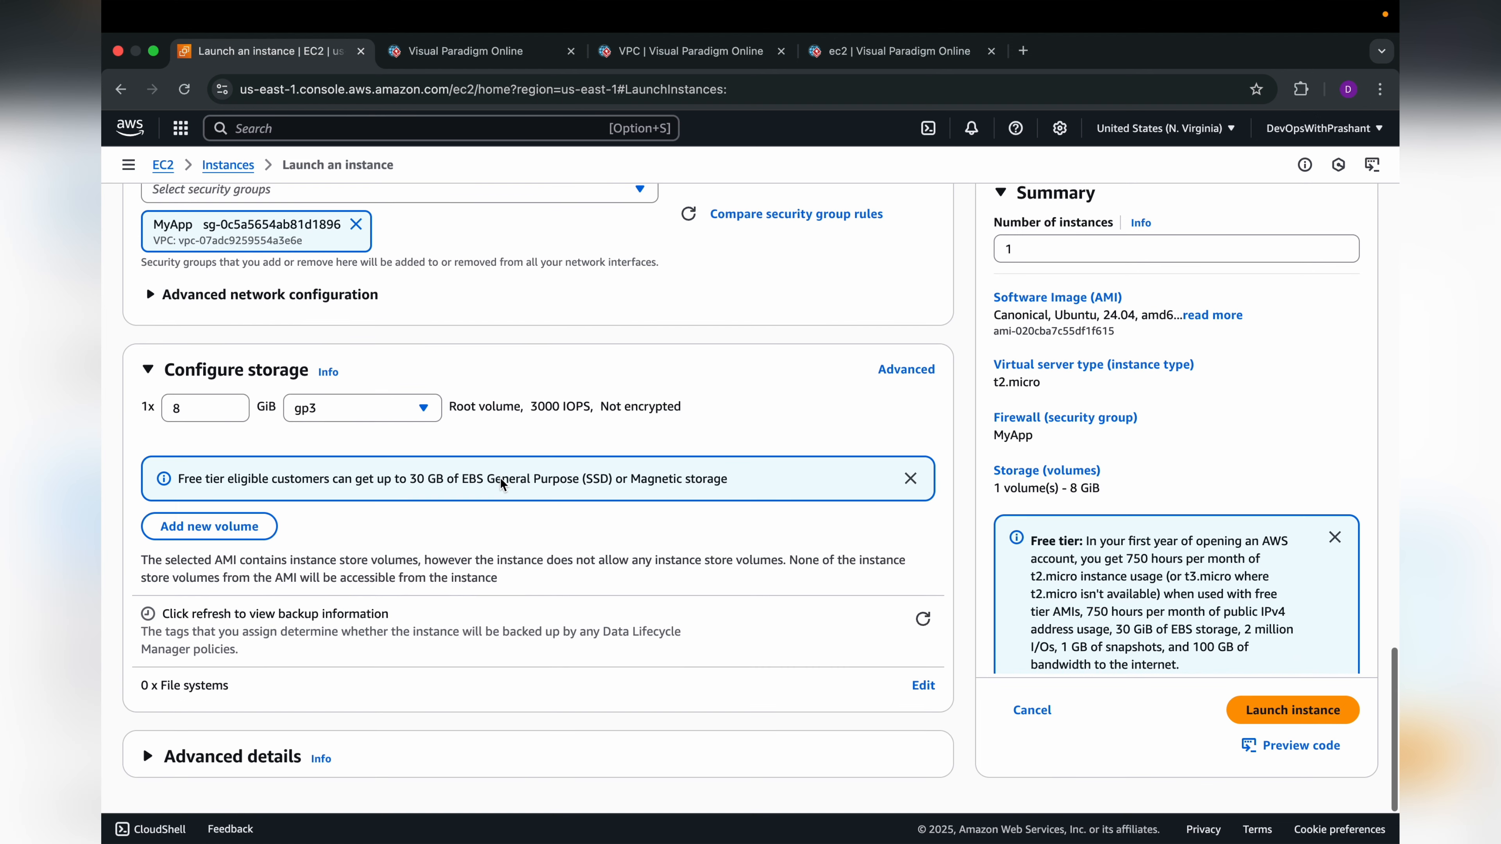
click(1252, 717)
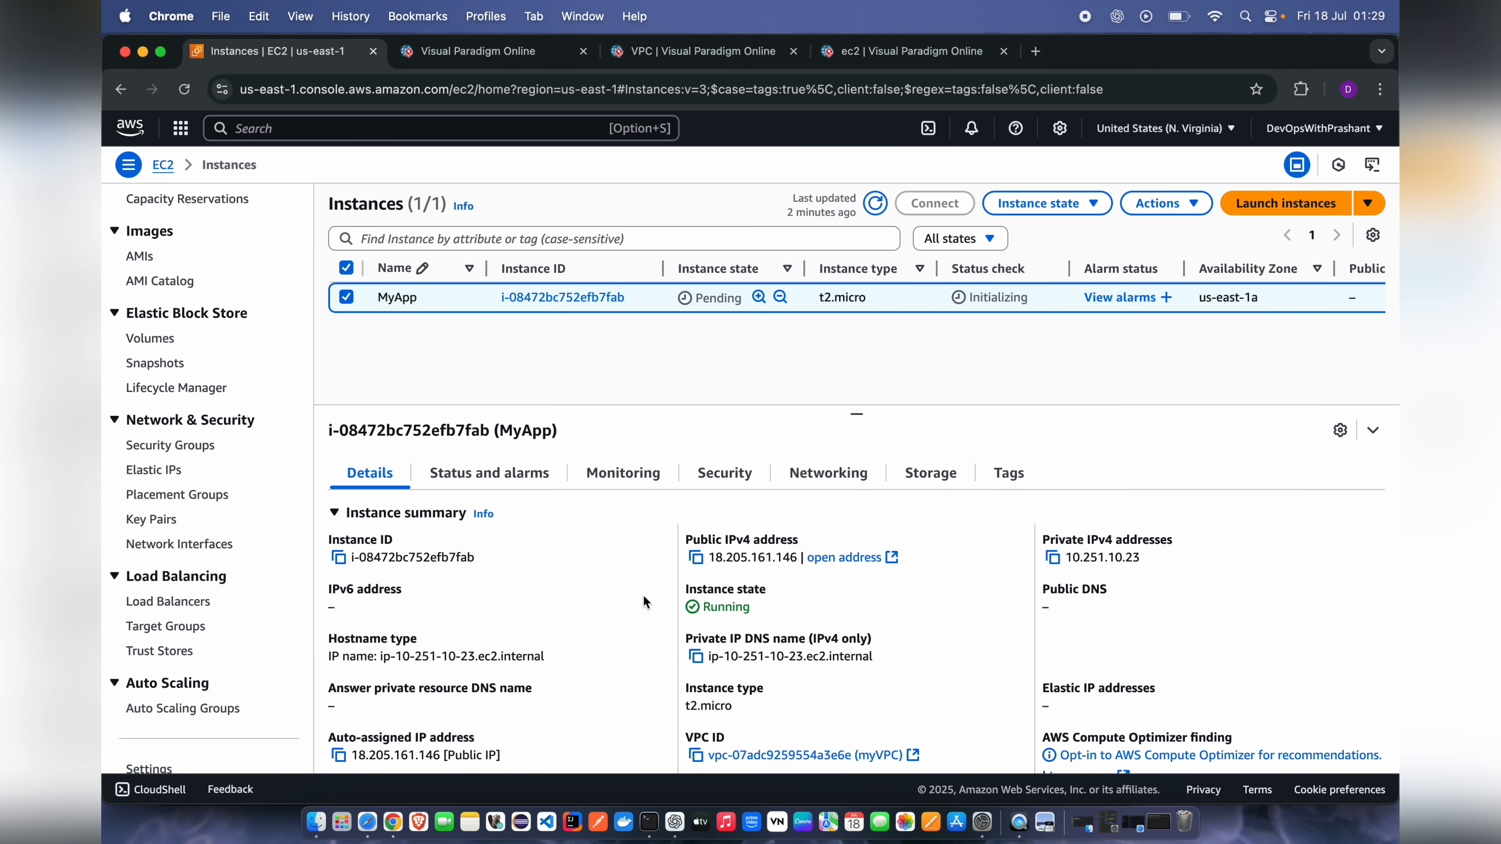
Check the inbound and outbound rules applied to the MyApp instance and open its security group.
scroll(644, 600, down, 3)
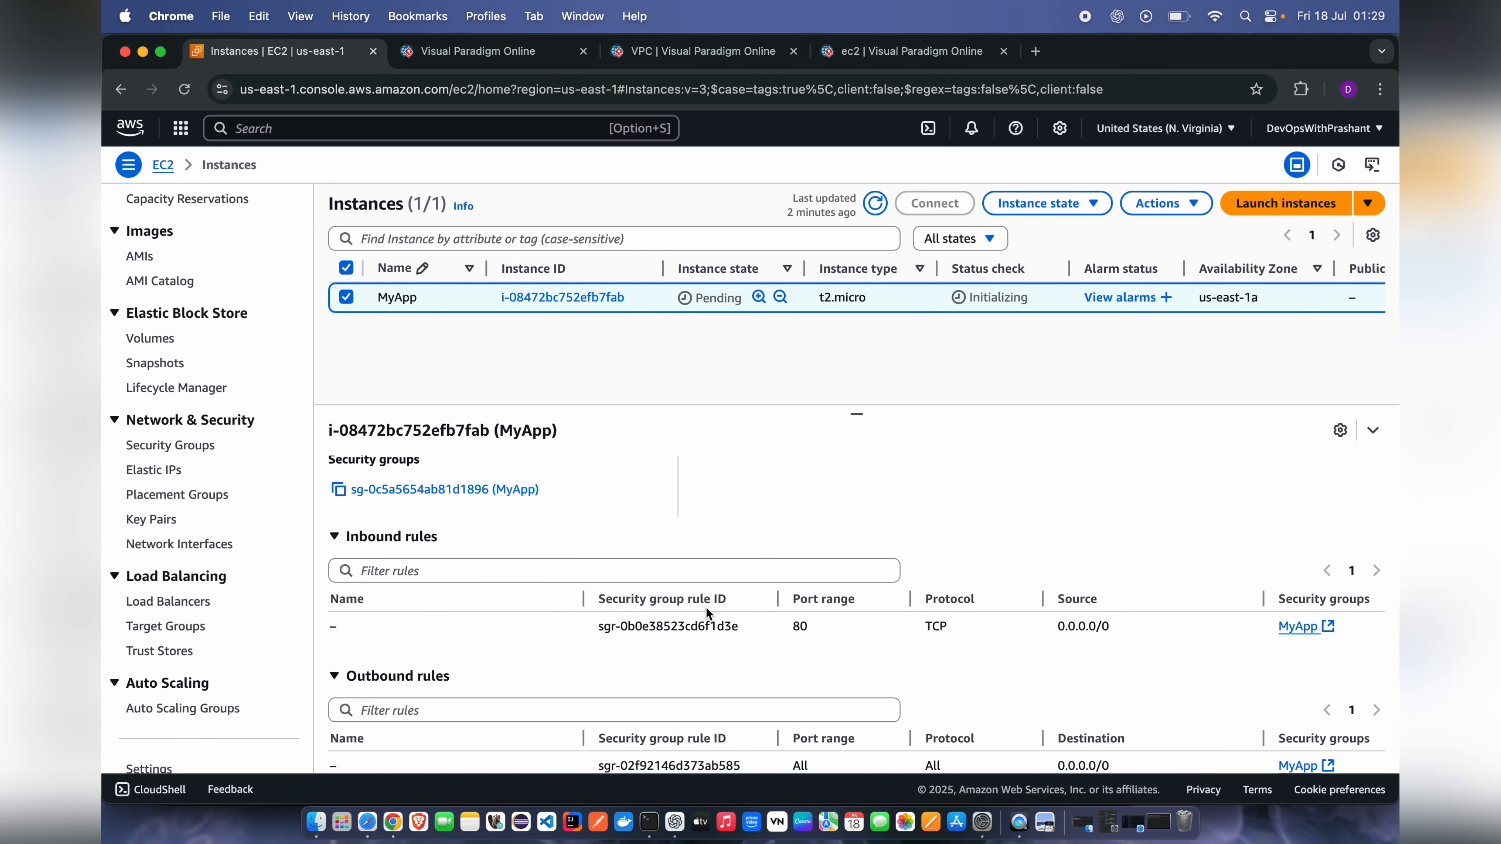
scroll(707, 607, up, 5)
click(443, 674)
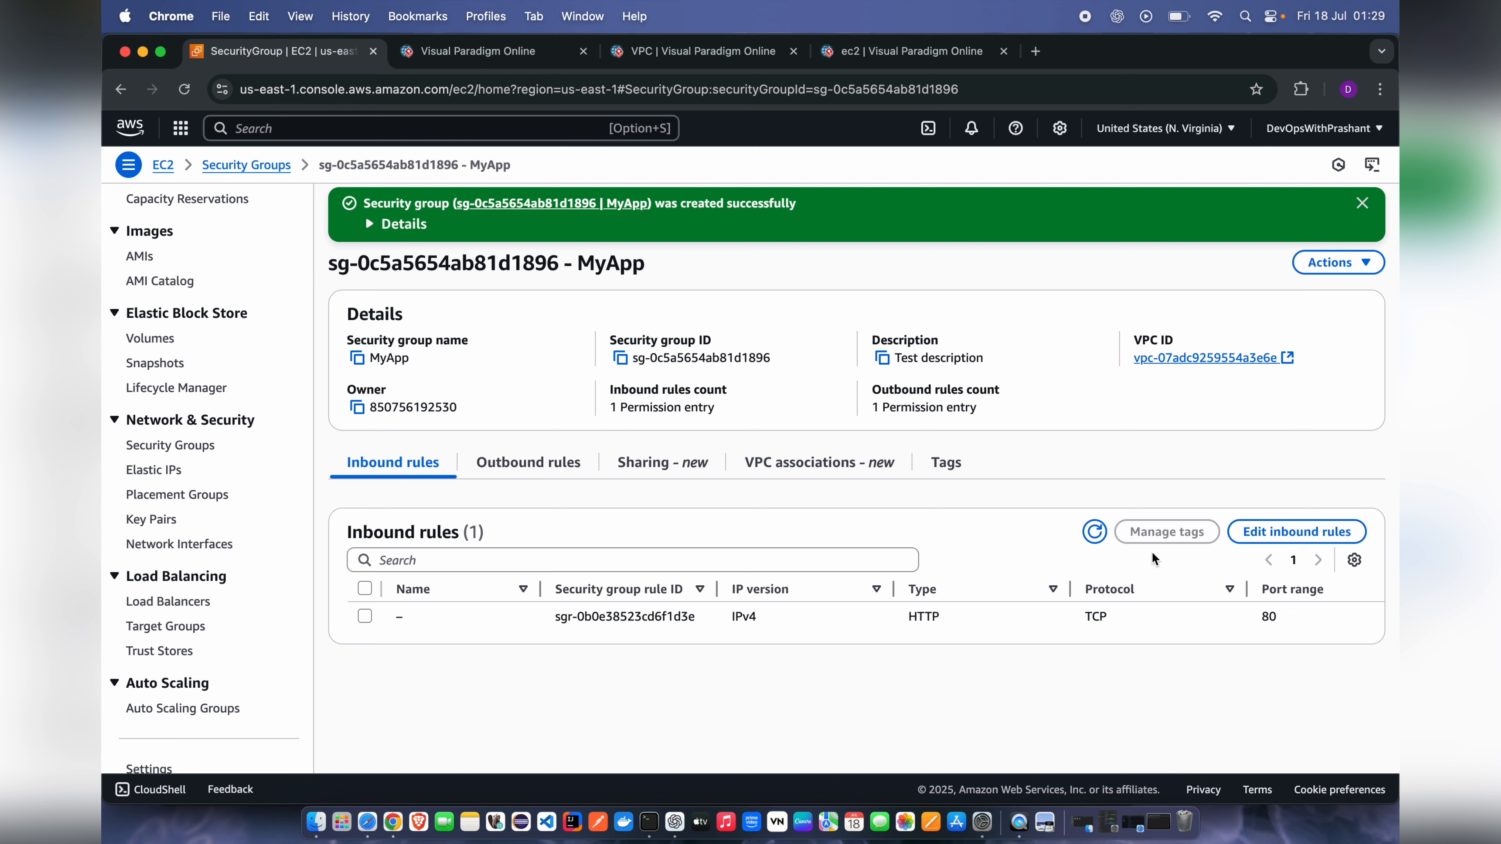
Add an SSH rule with source My IP to the MyApp security group's inbound rules.
click(1268, 536)
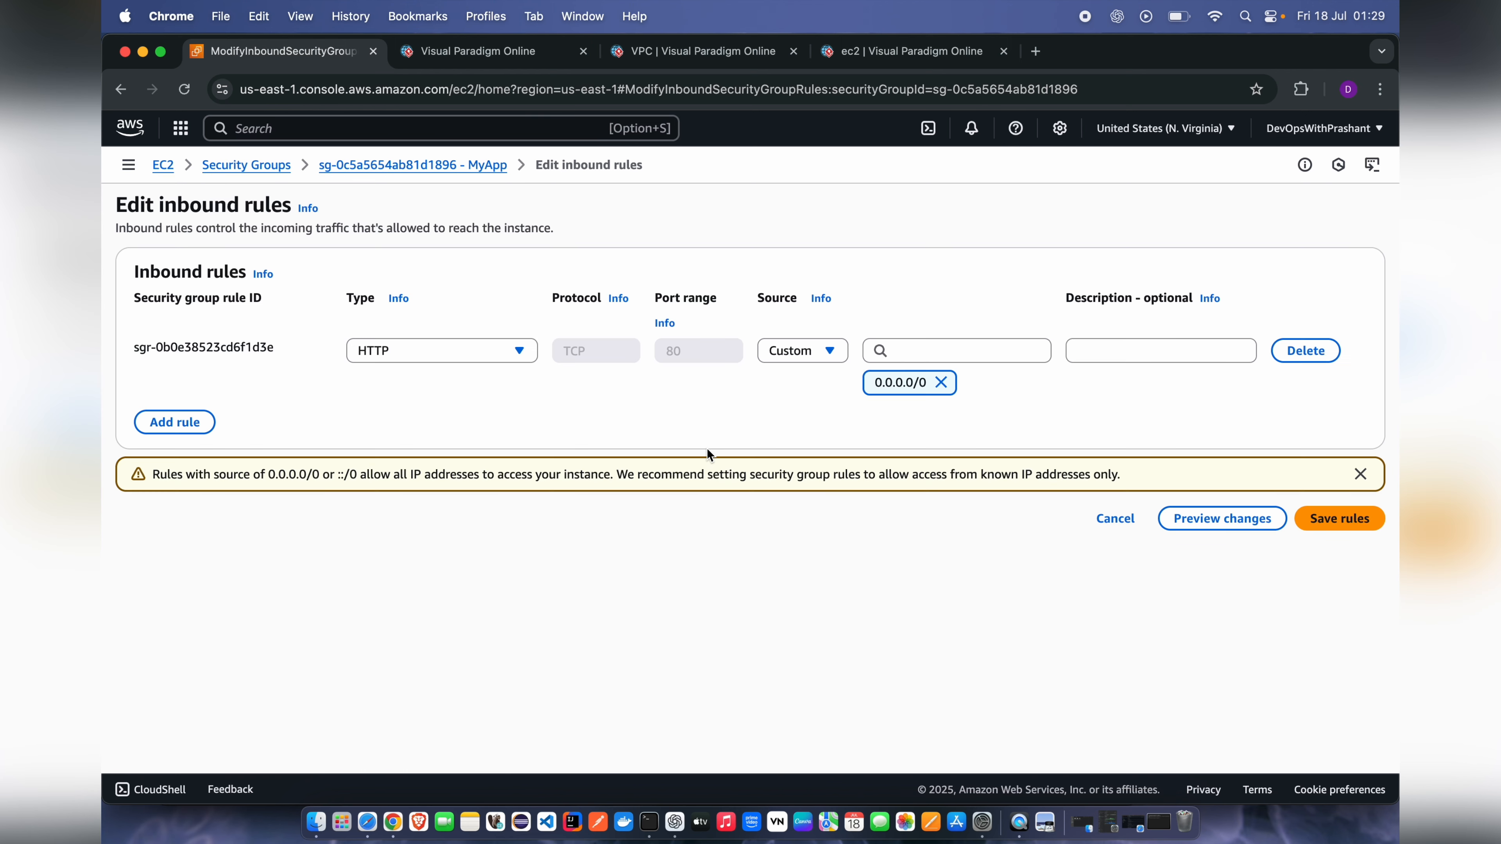
click(162, 423)
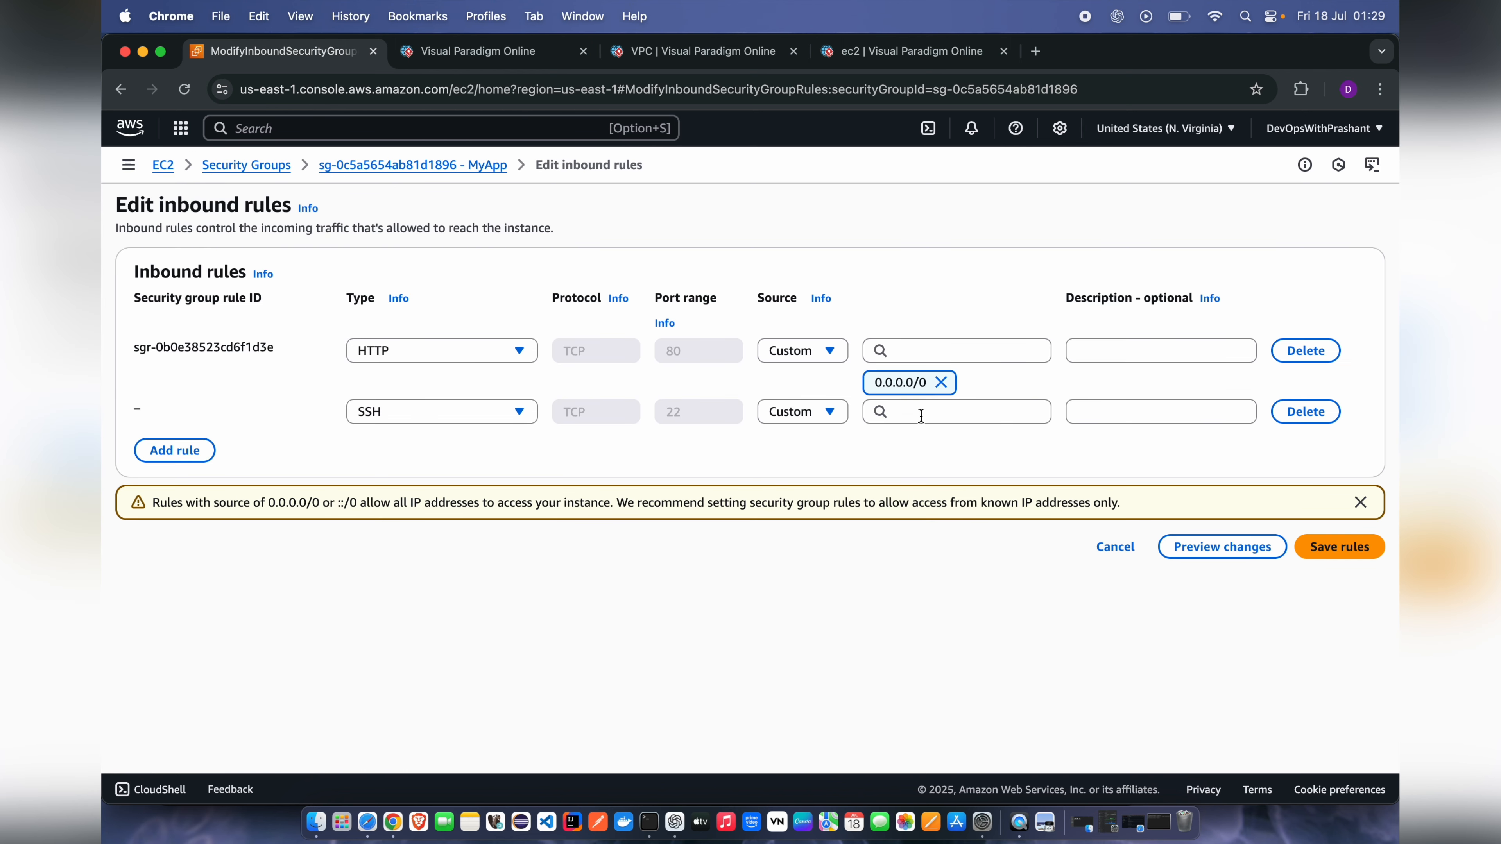
click(921, 415)
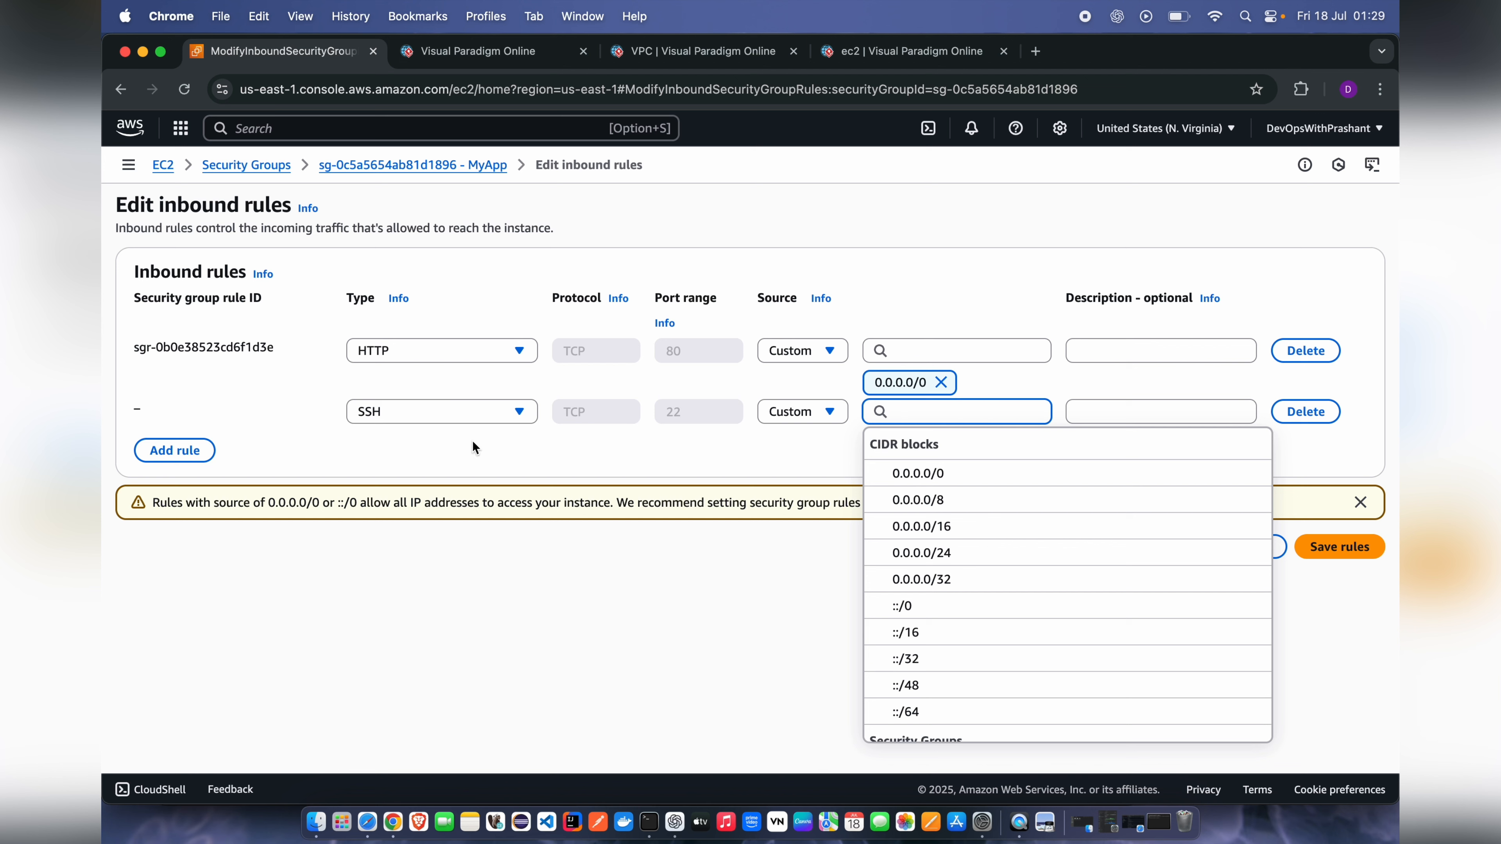
click(774, 414)
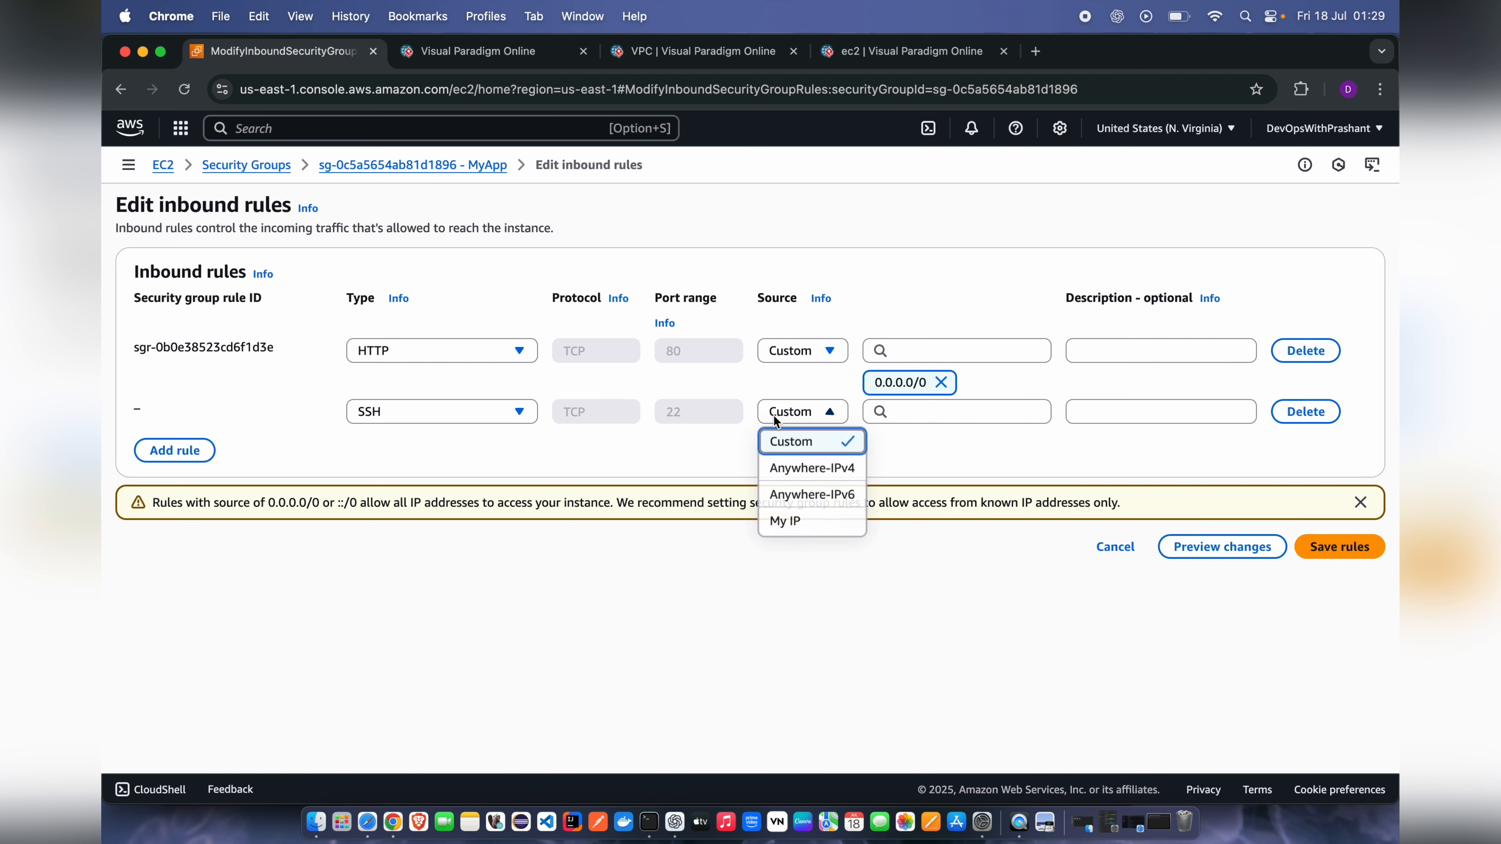
click(782, 518)
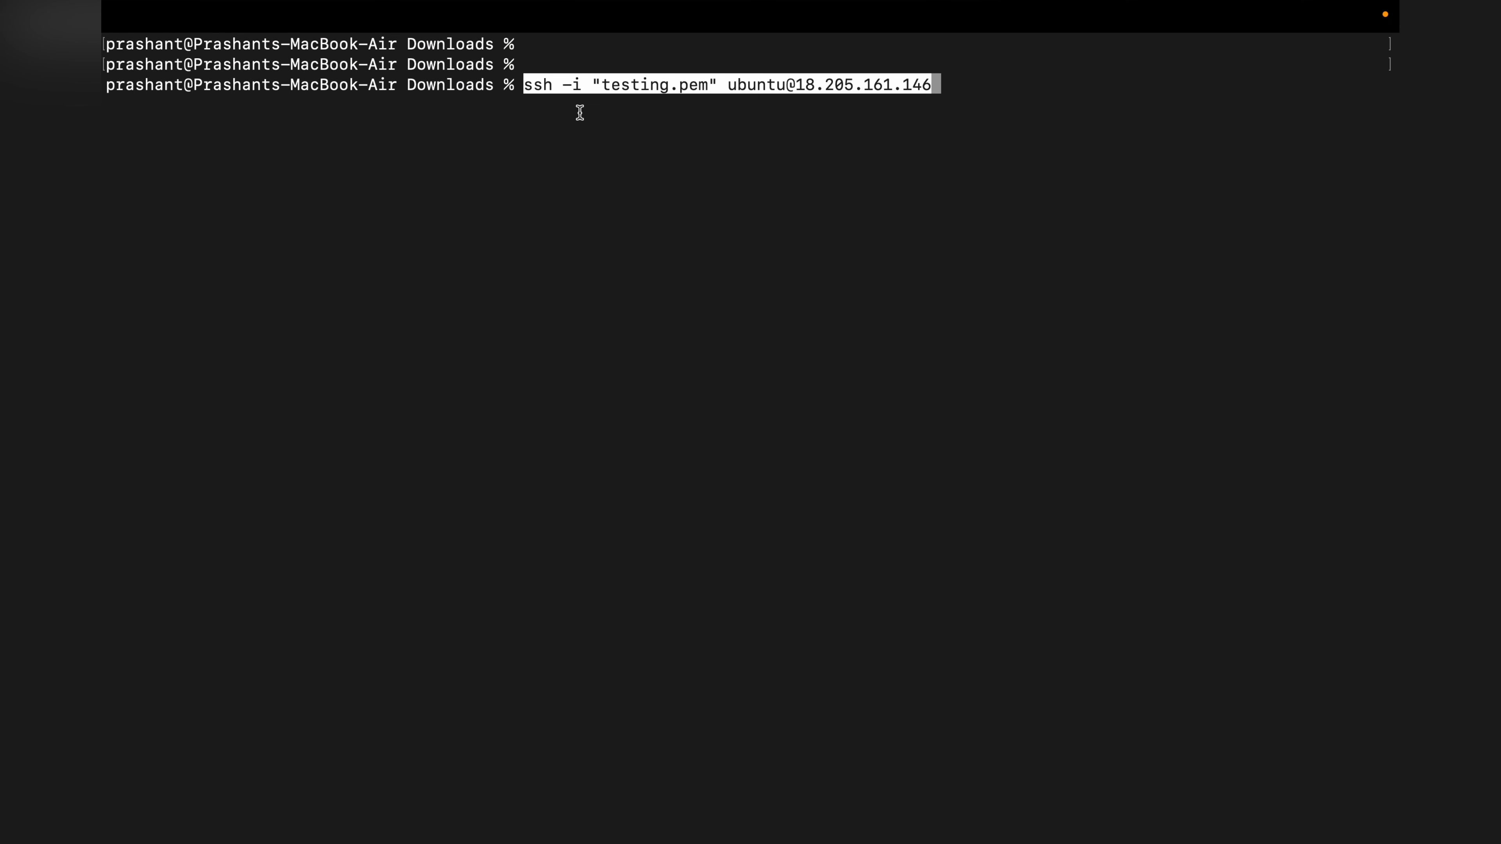
key(Return)
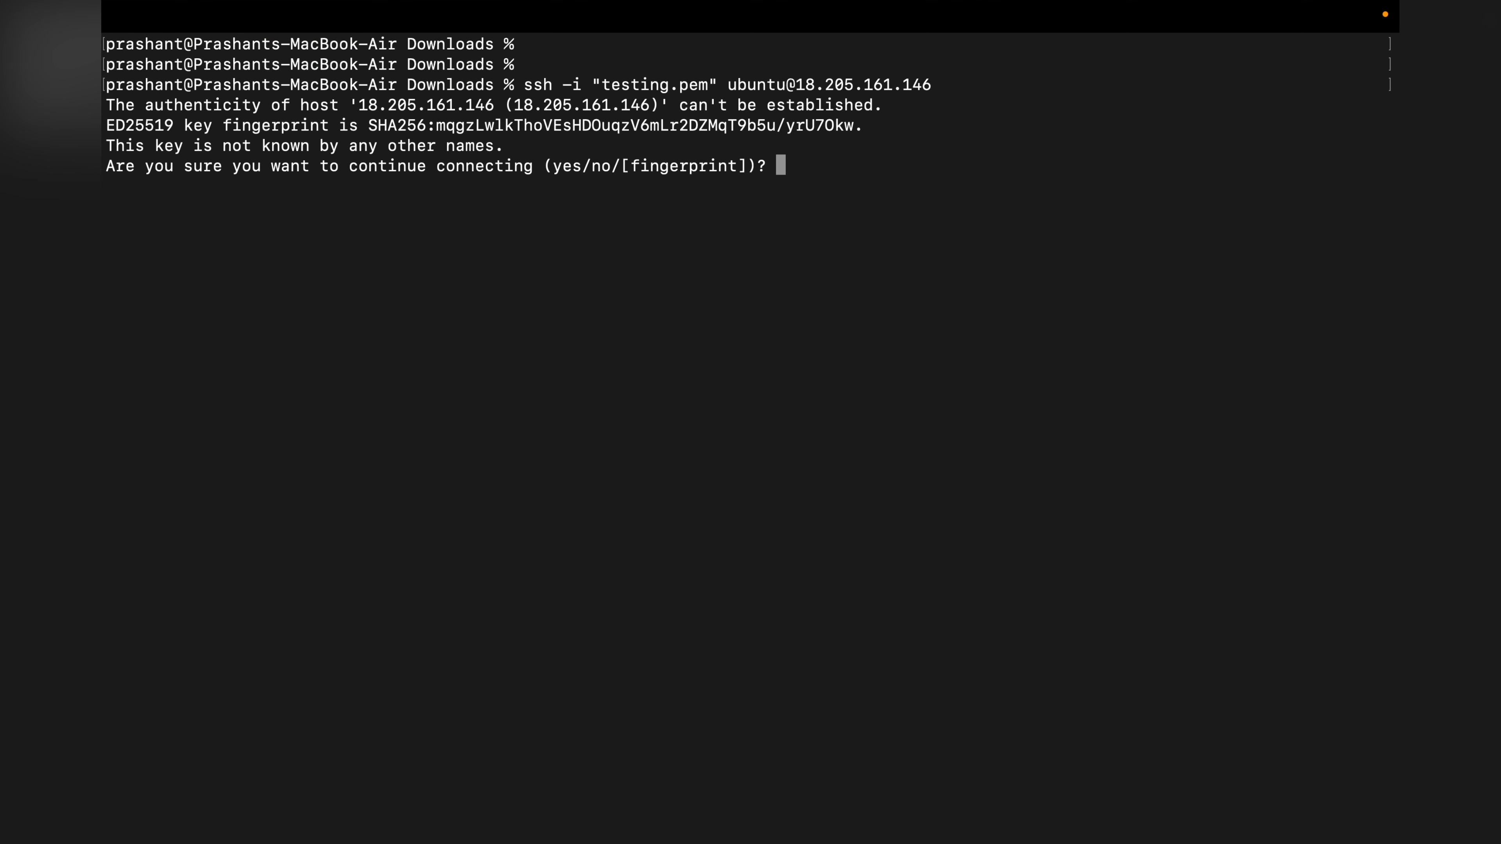
text(yes)
key(Return)
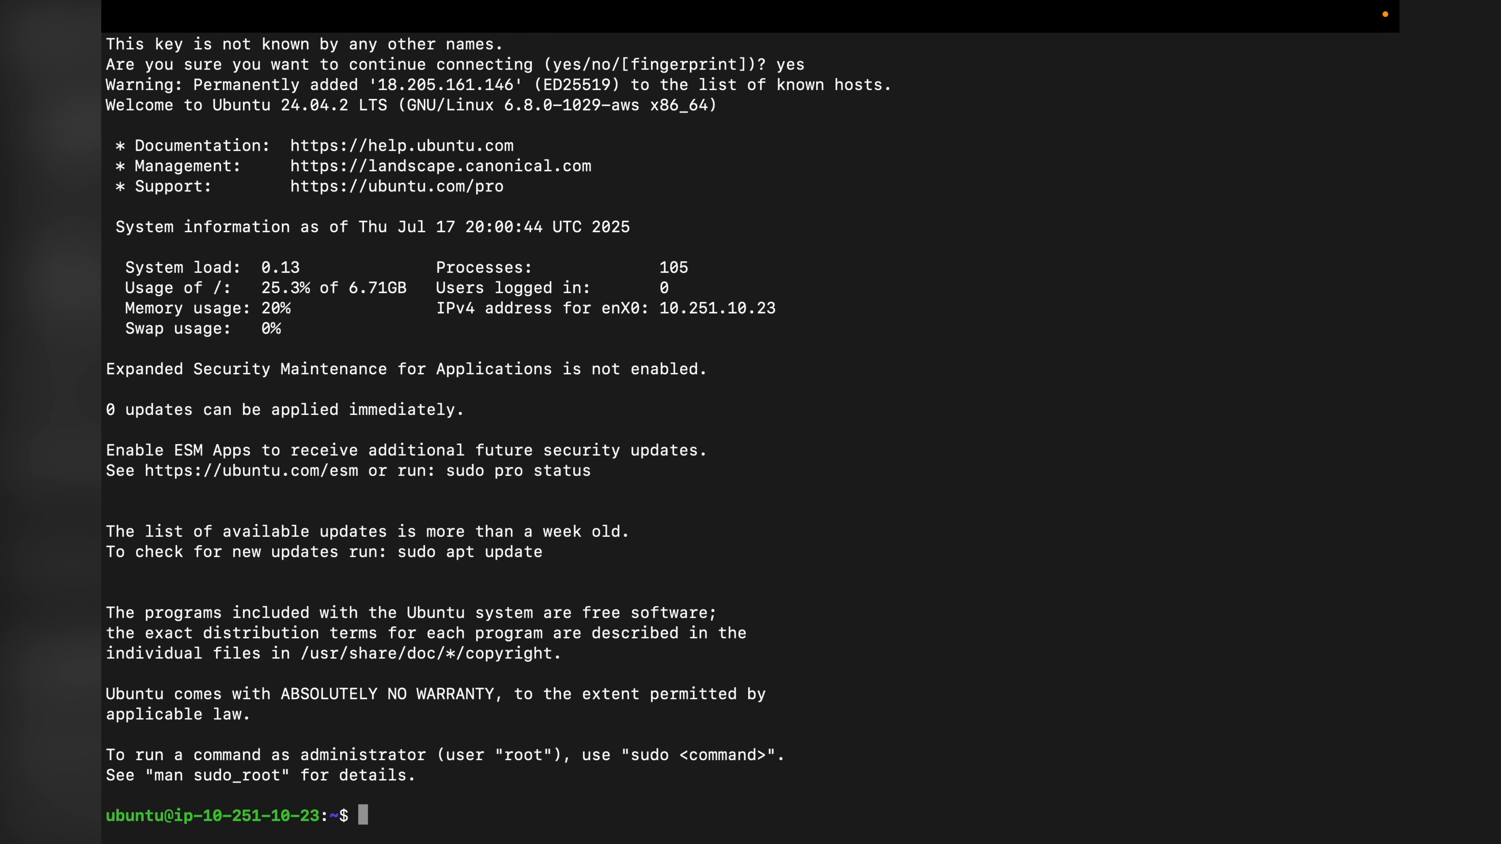
Install the web server on the instance with sudo apt install -y nginx.
text(sudo apt install -y nginx)
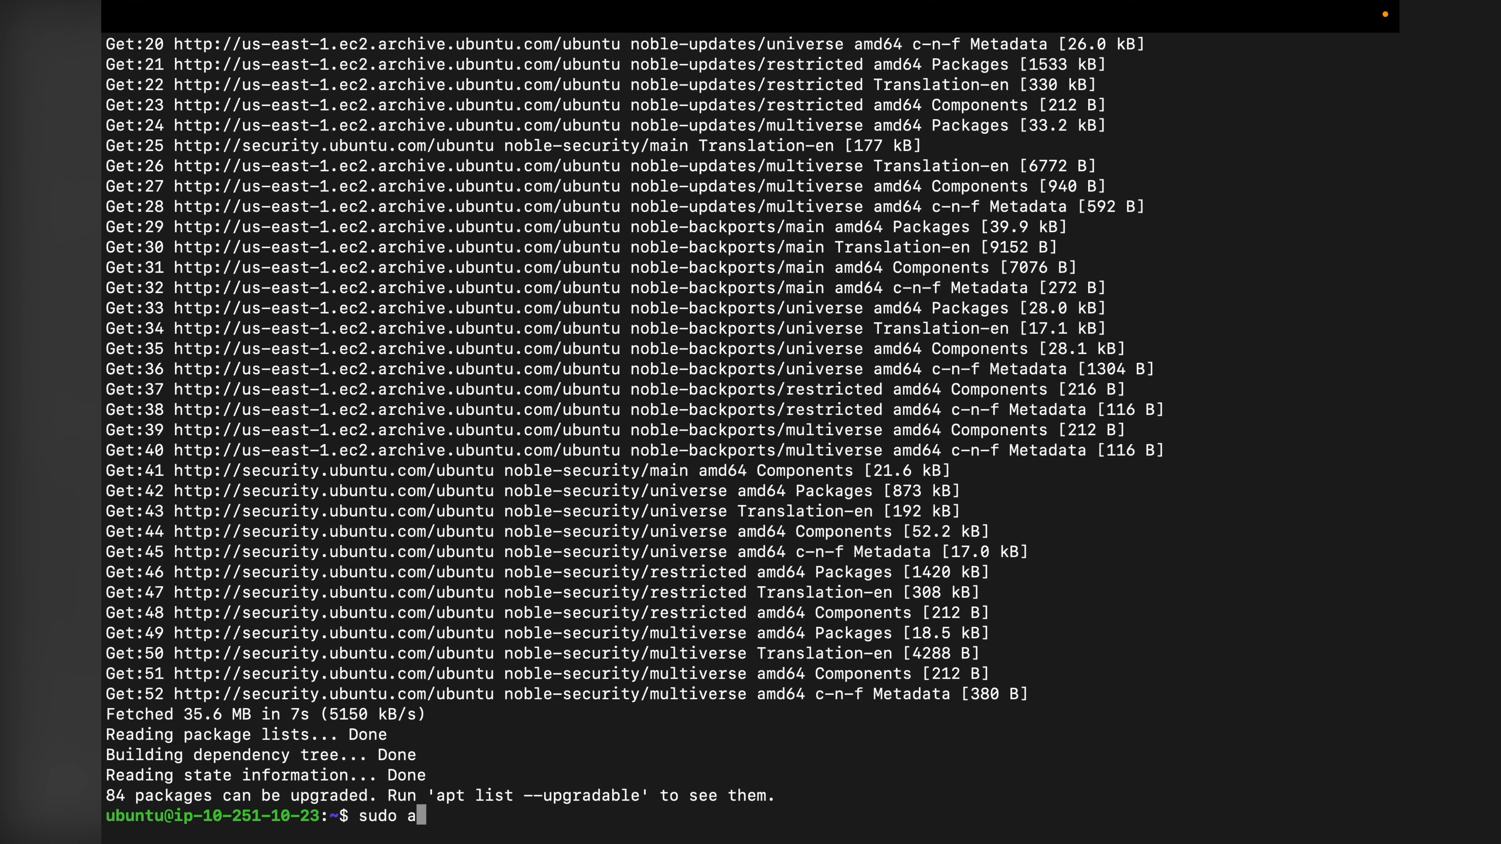
key(Return)
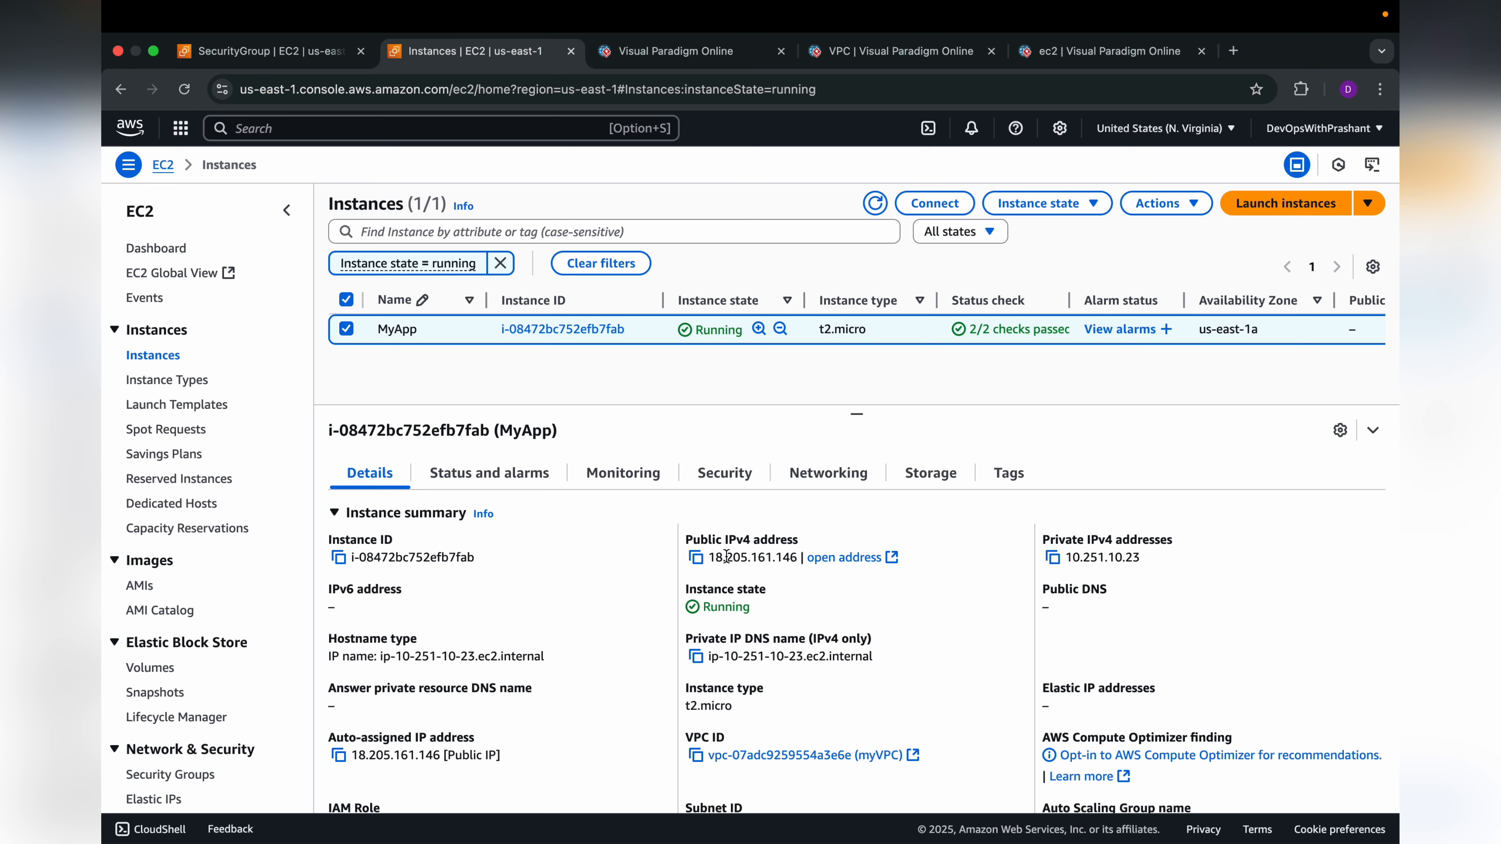
Copy the MyApp instance's public IPv4 address in the AWS console and open it in a new browser tab.
click(696, 558)
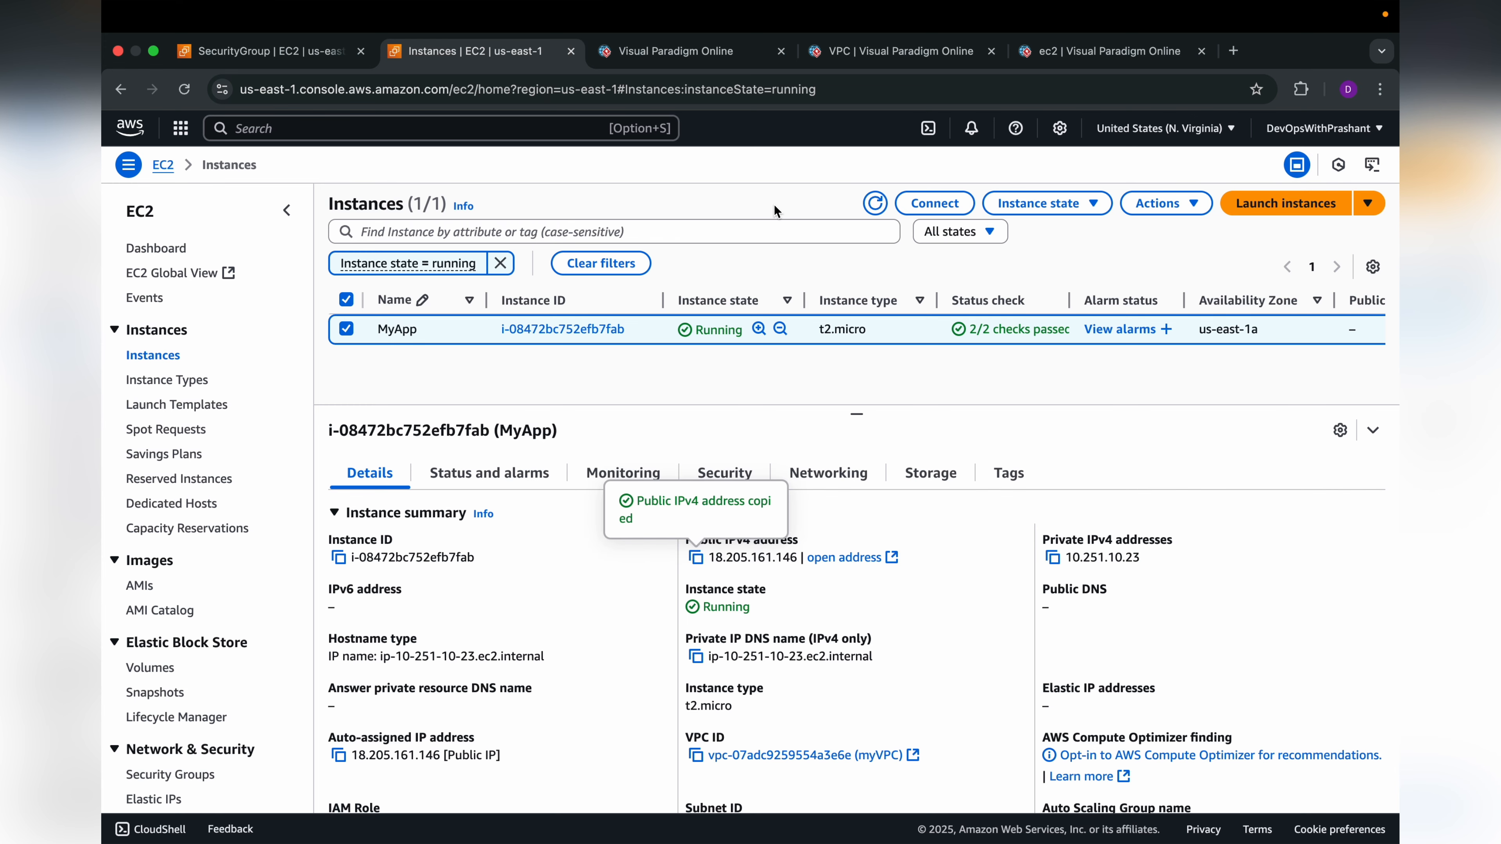
click(1233, 51)
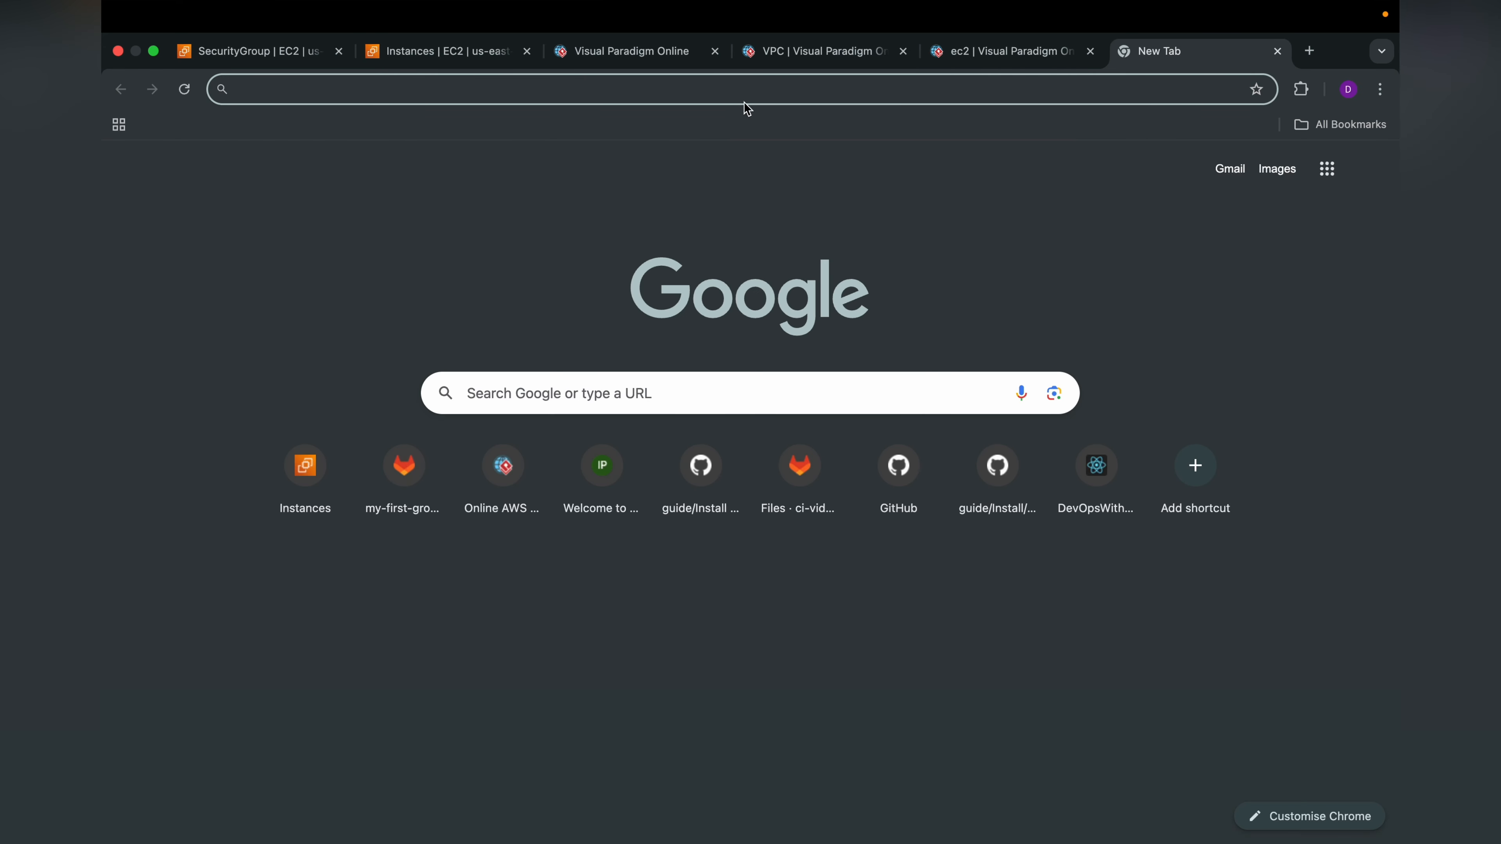
click(734, 90)
key(super+v)
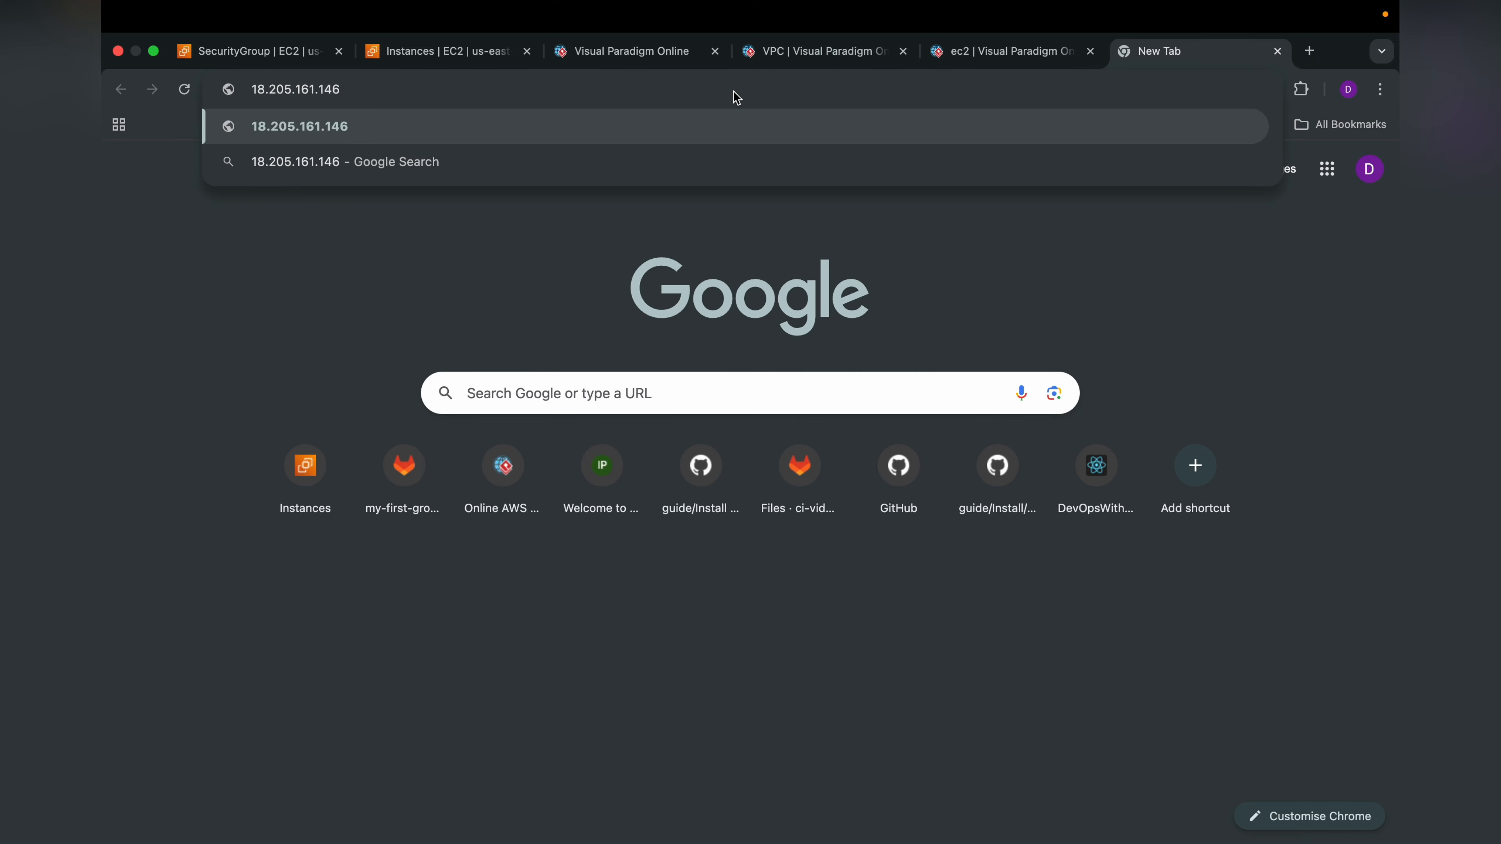
key(Return)
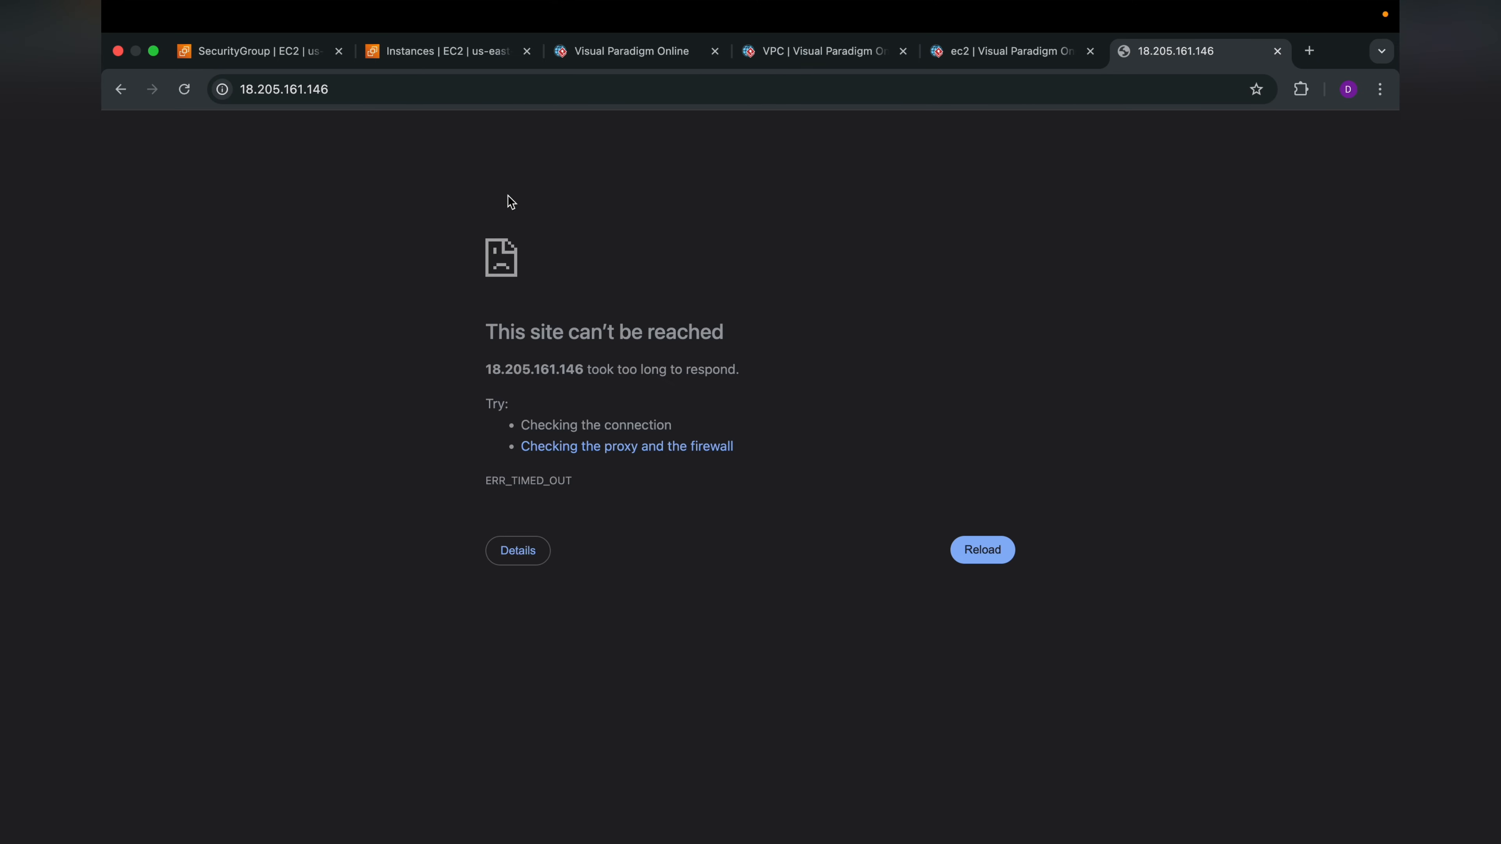
key(super+r)
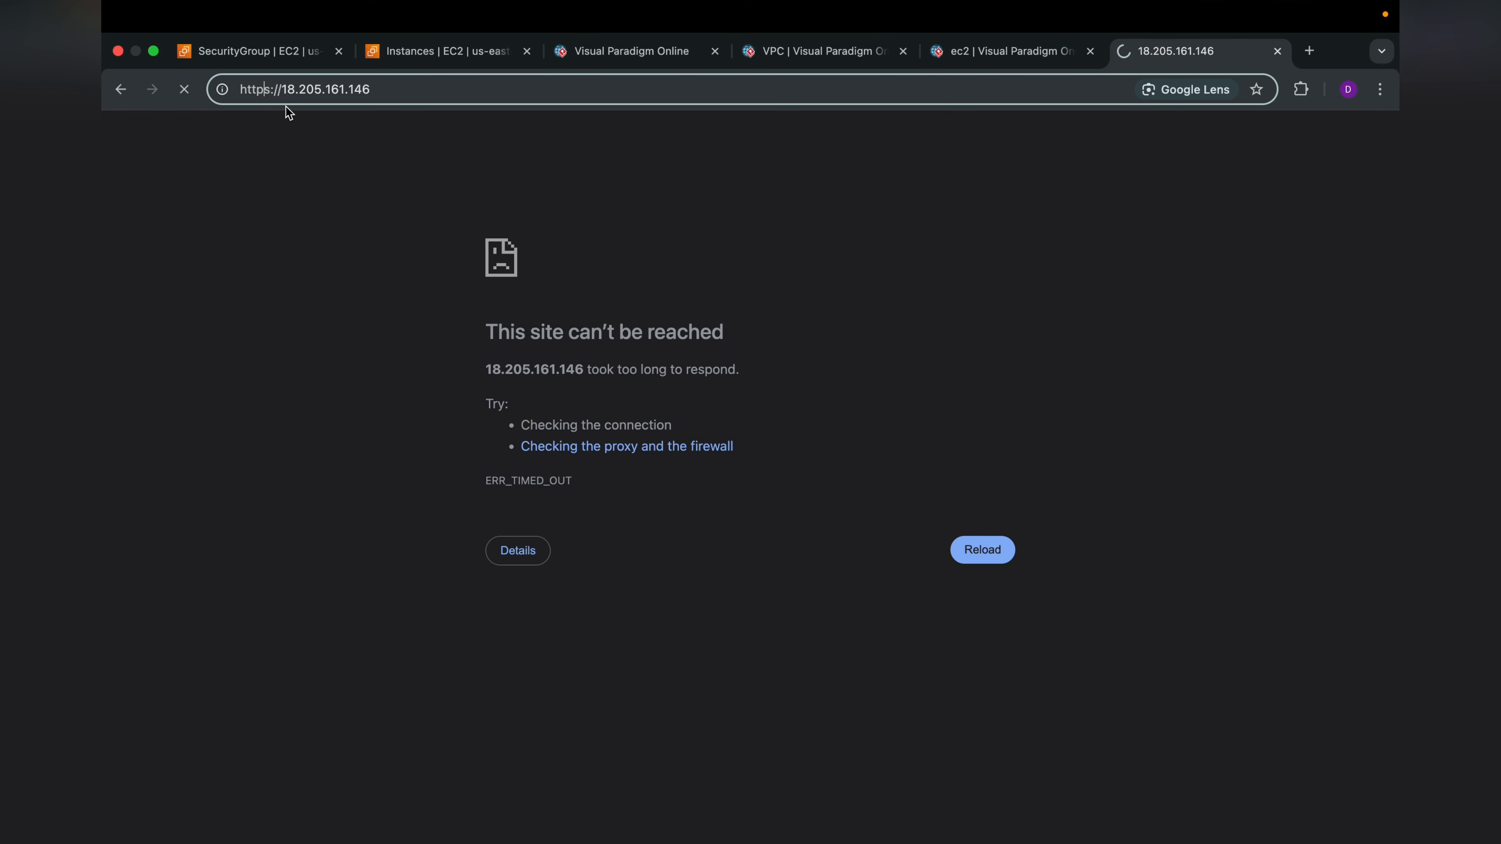
key(BackSpace)
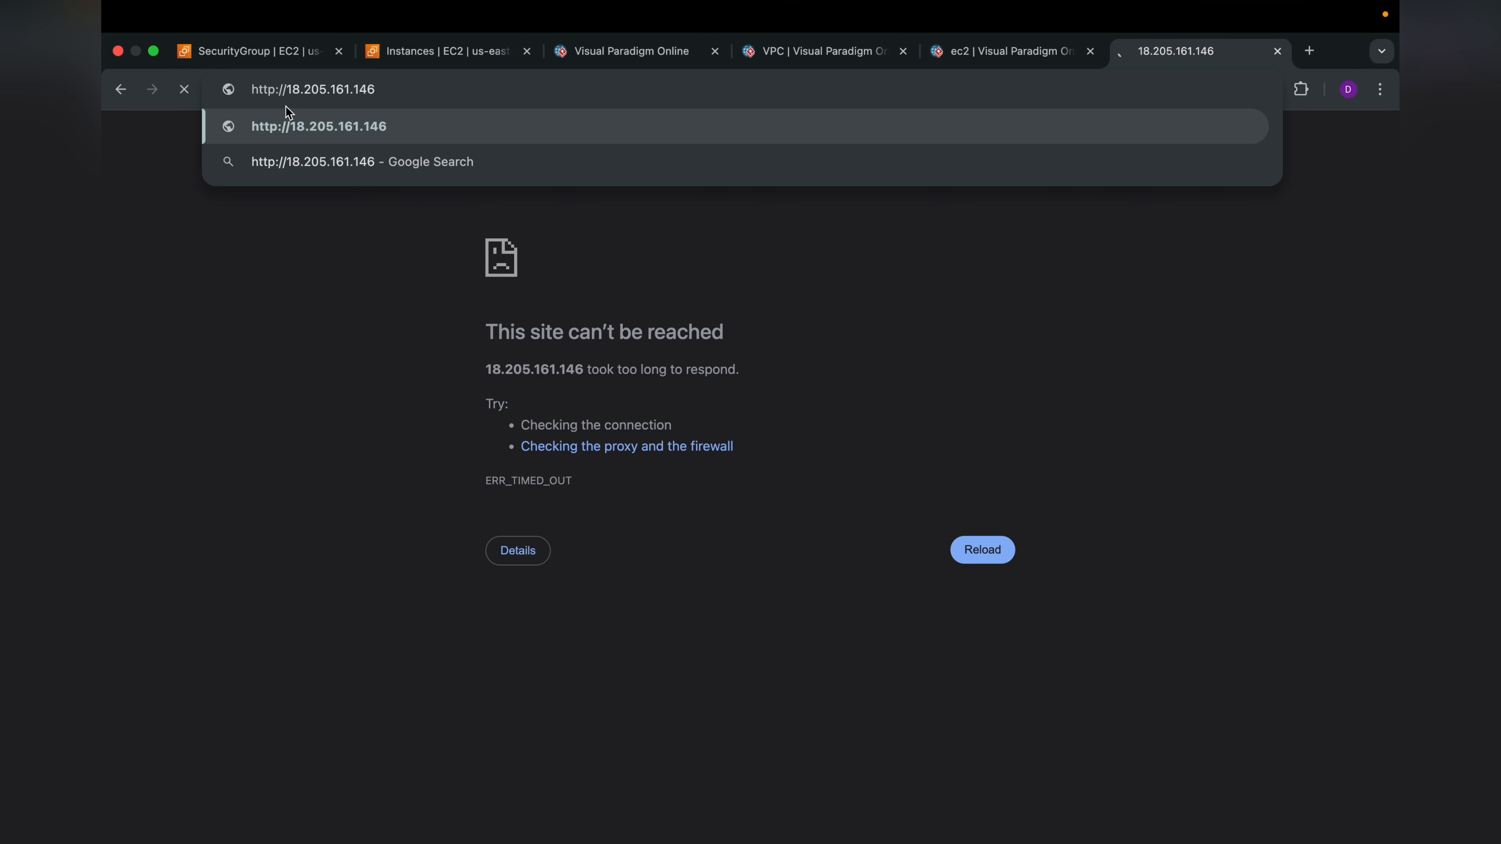
key(Return)
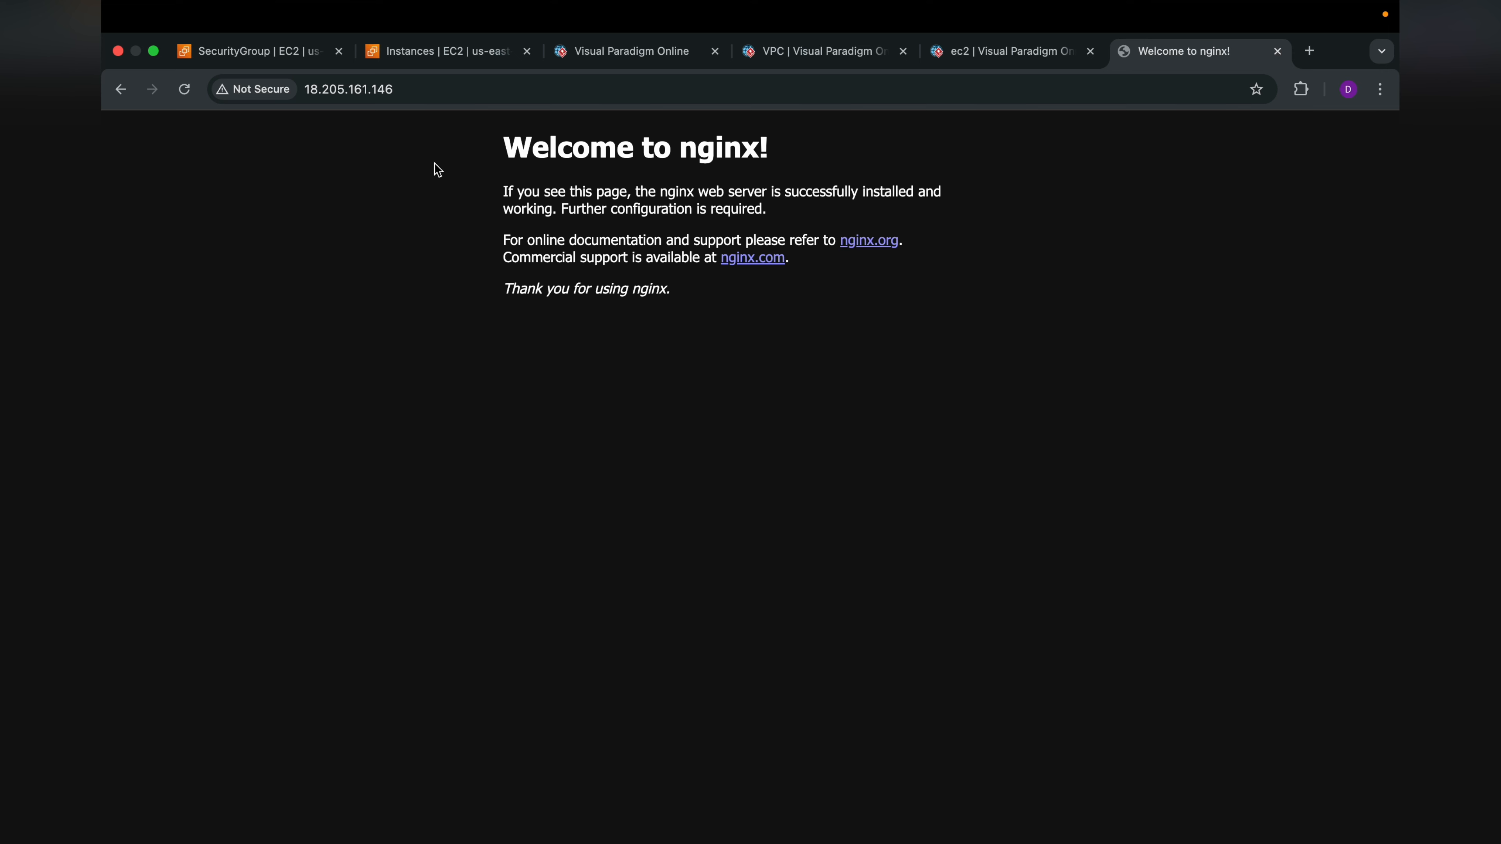
Examine the sources of the MyApp security group's HTTP and SSH inbound rules alongside the instance's nginx page.
click(274, 54)
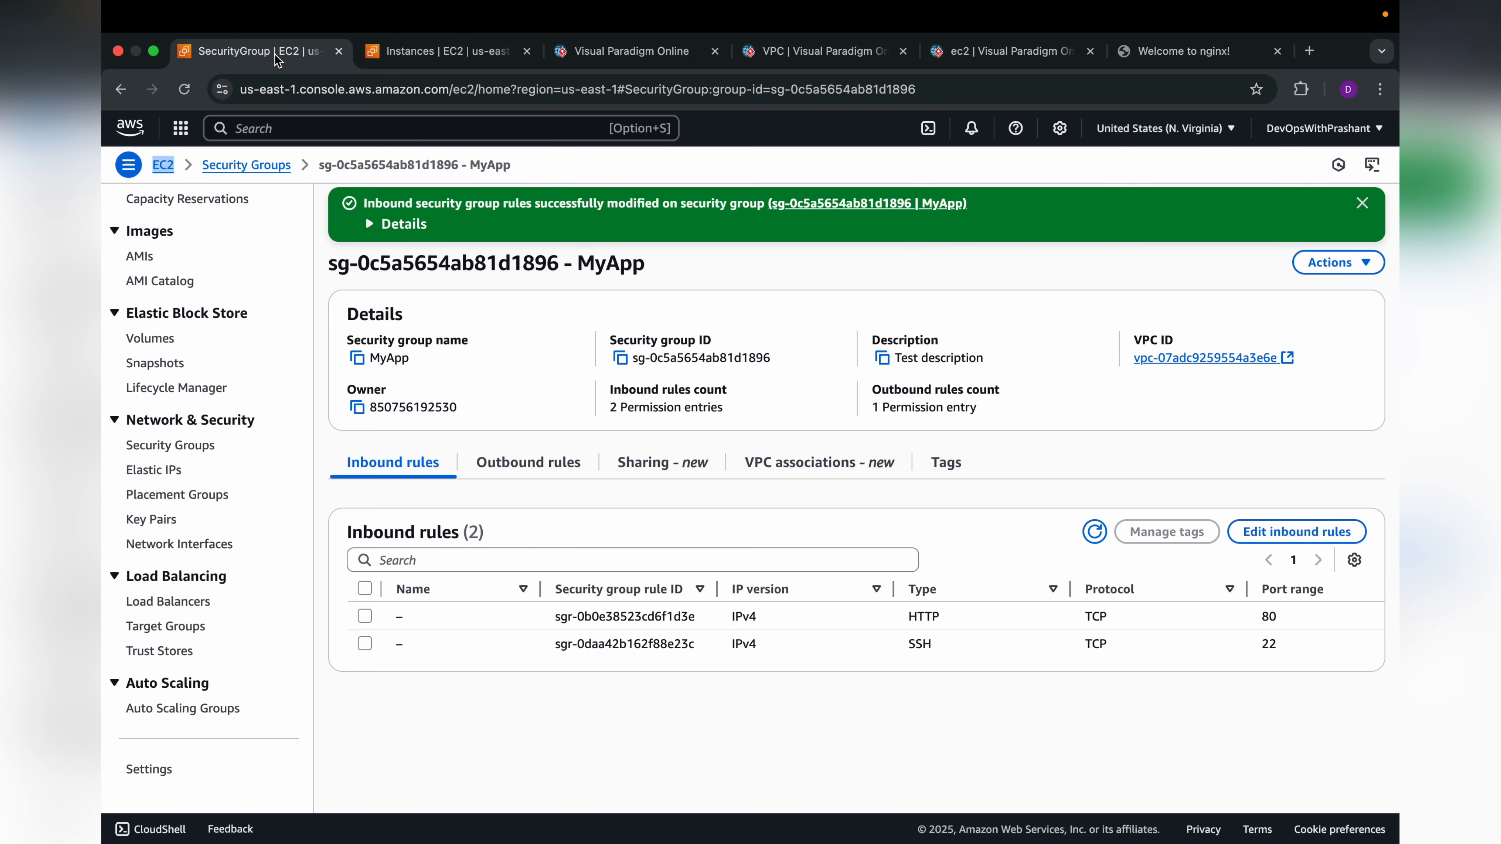
scroll(631, 644, right, 5)
scroll(631, 644, right, 2)
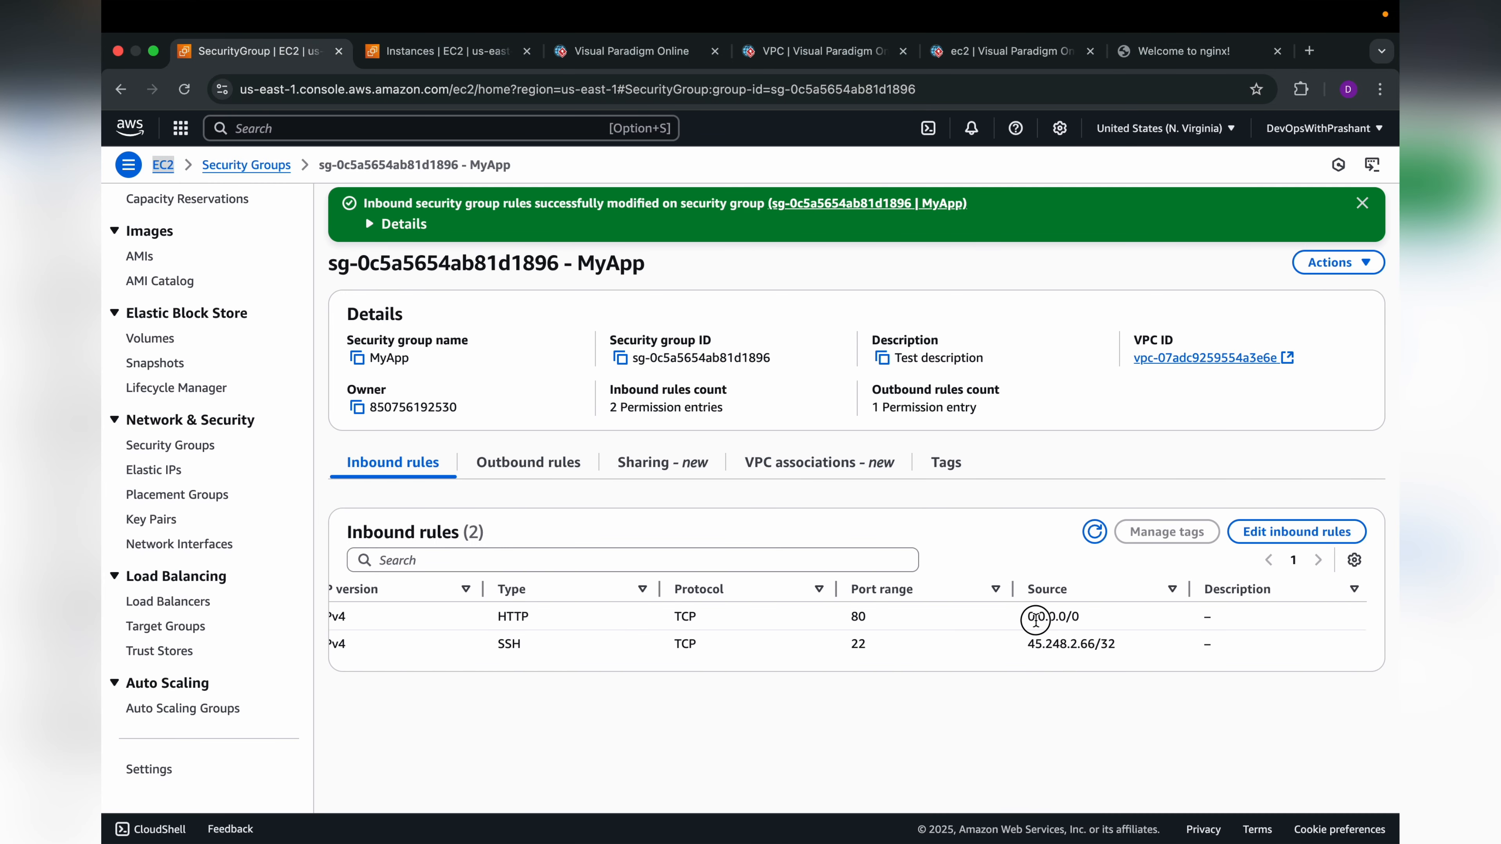
drag(1031, 618, 1089, 622)
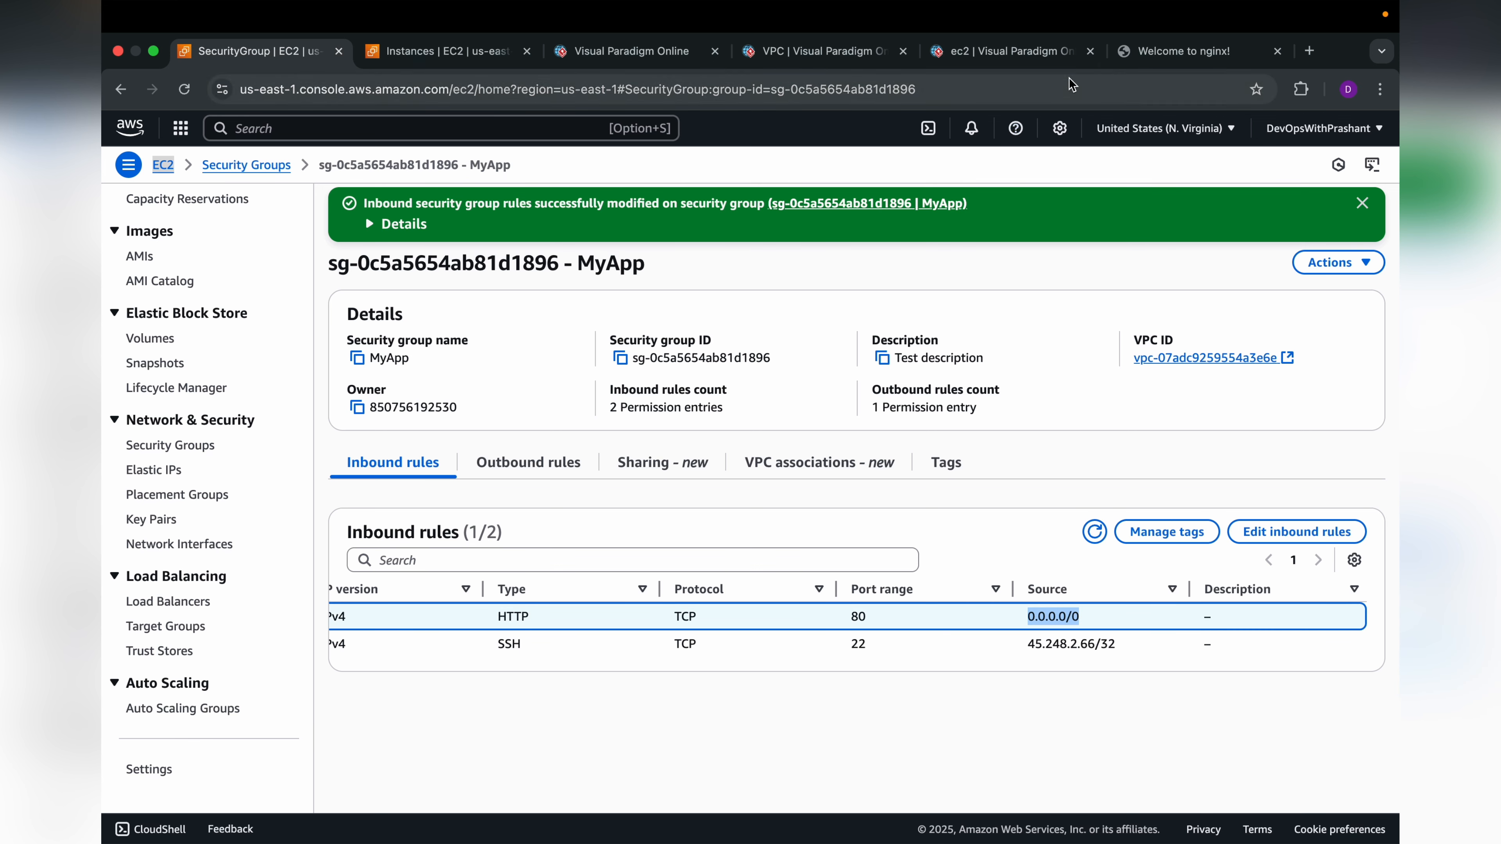
click(1148, 52)
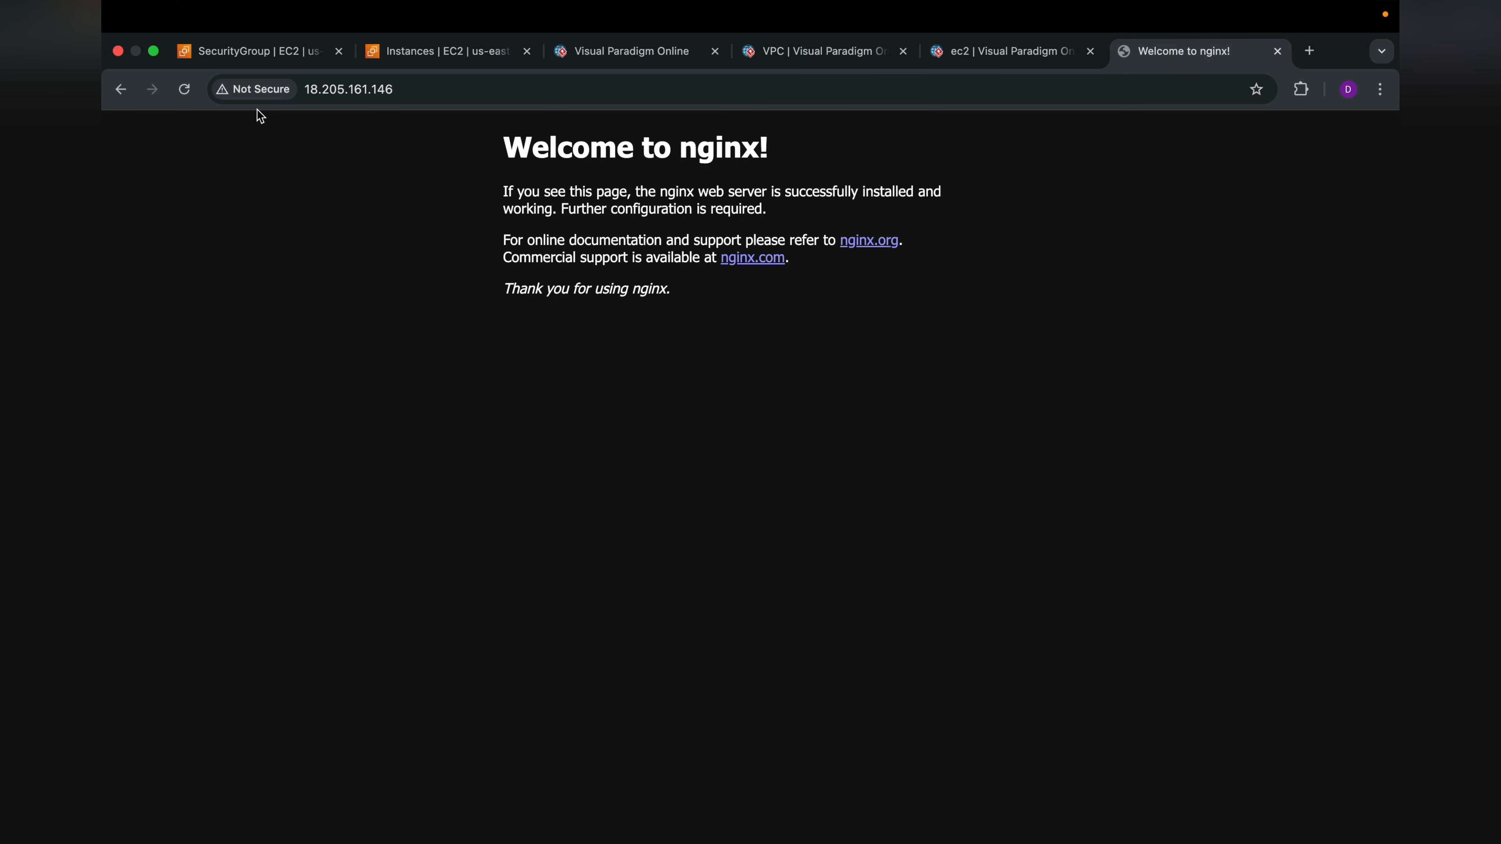
click(264, 42)
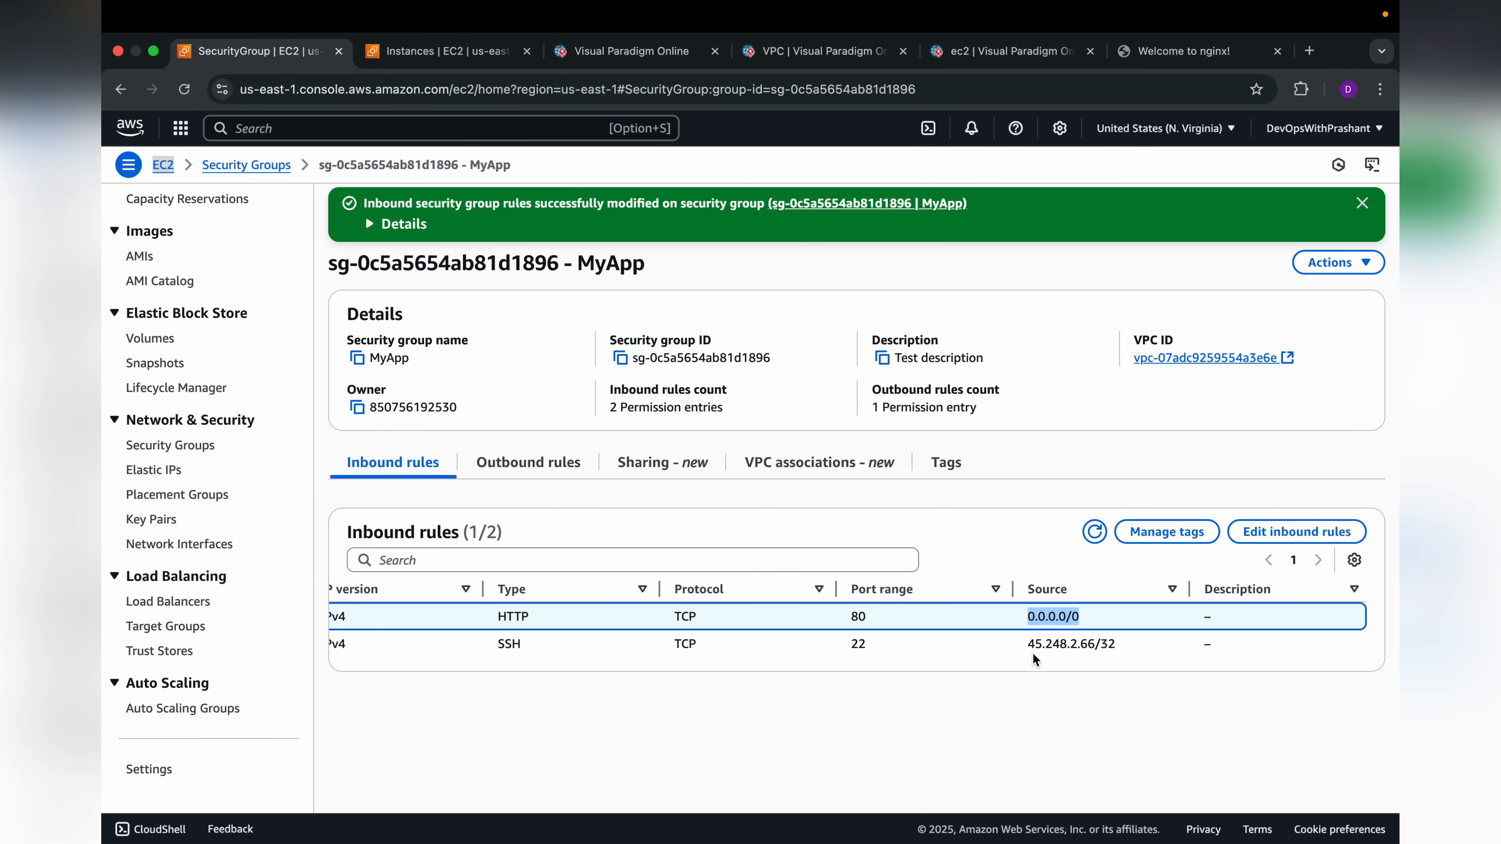
drag(1027, 645, 1122, 650)
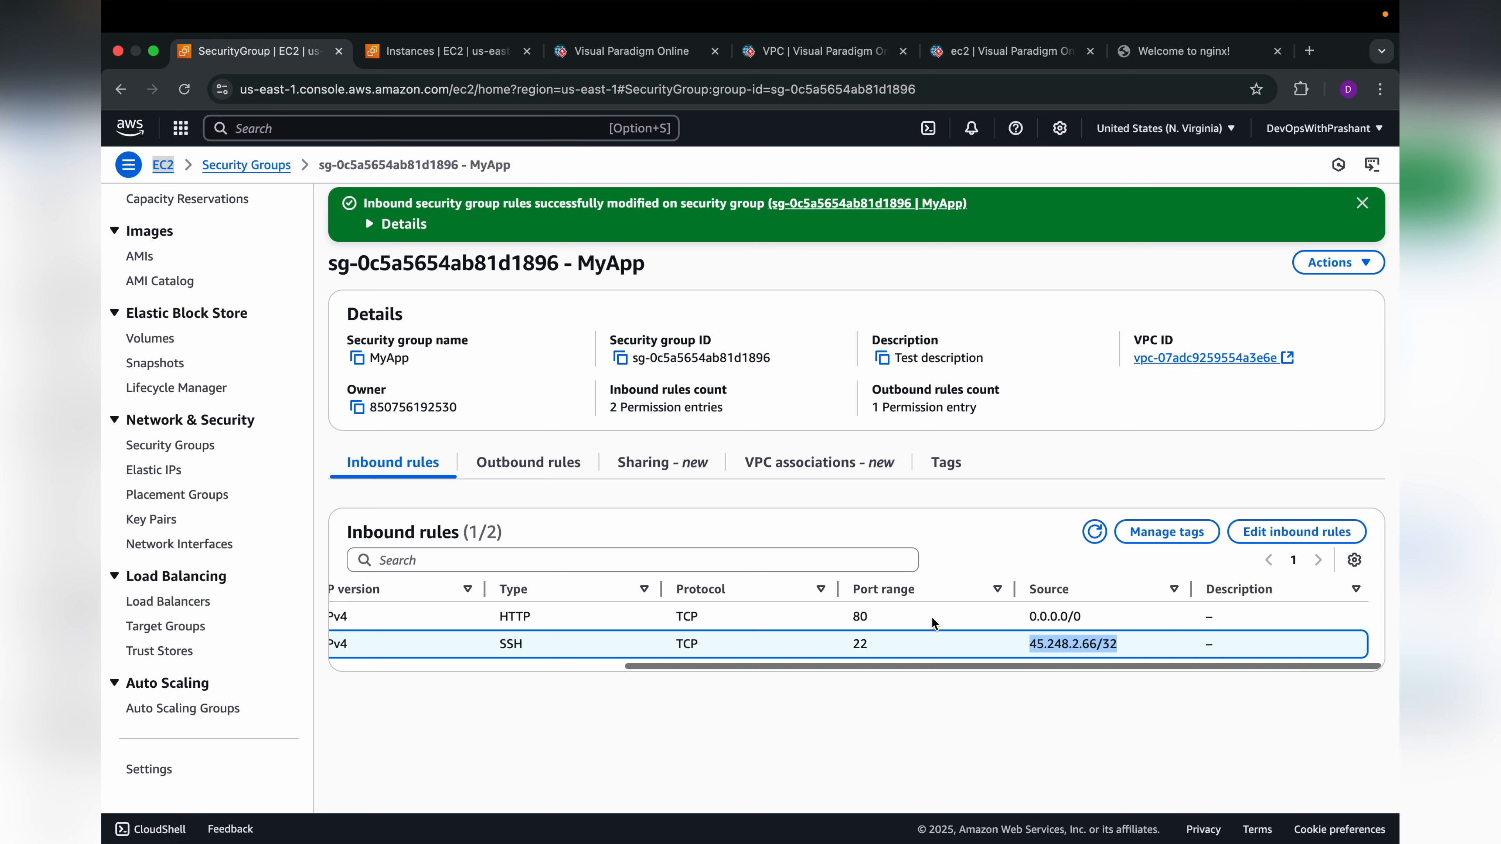
Delete the HTTP rule from the MyApp security group's inbound rules and save the rules.
scroll(520, 602, left, 5)
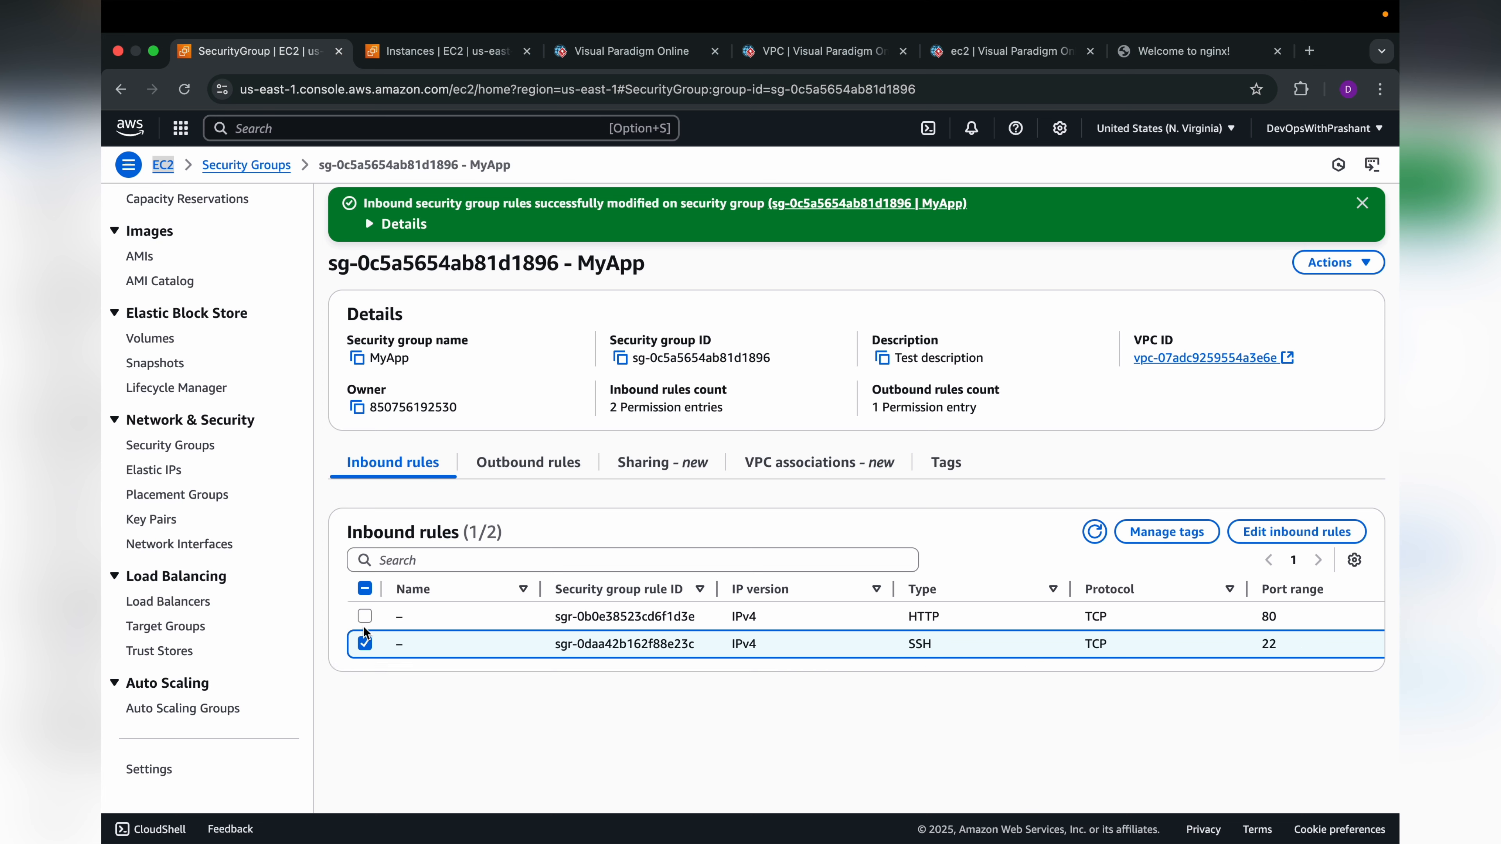
click(364, 643)
click(364, 616)
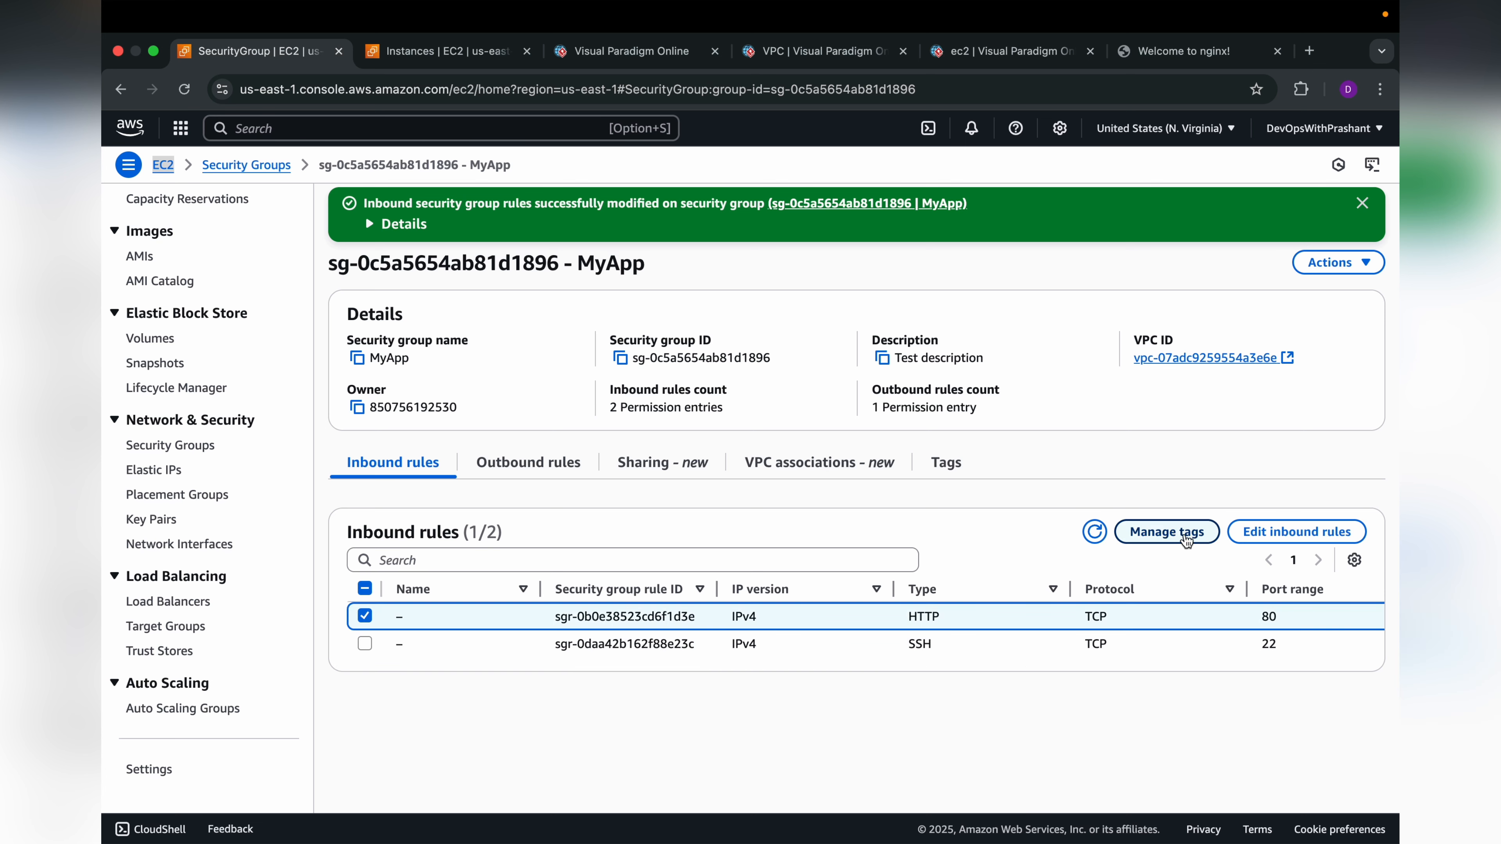
click(1297, 532)
click(1305, 350)
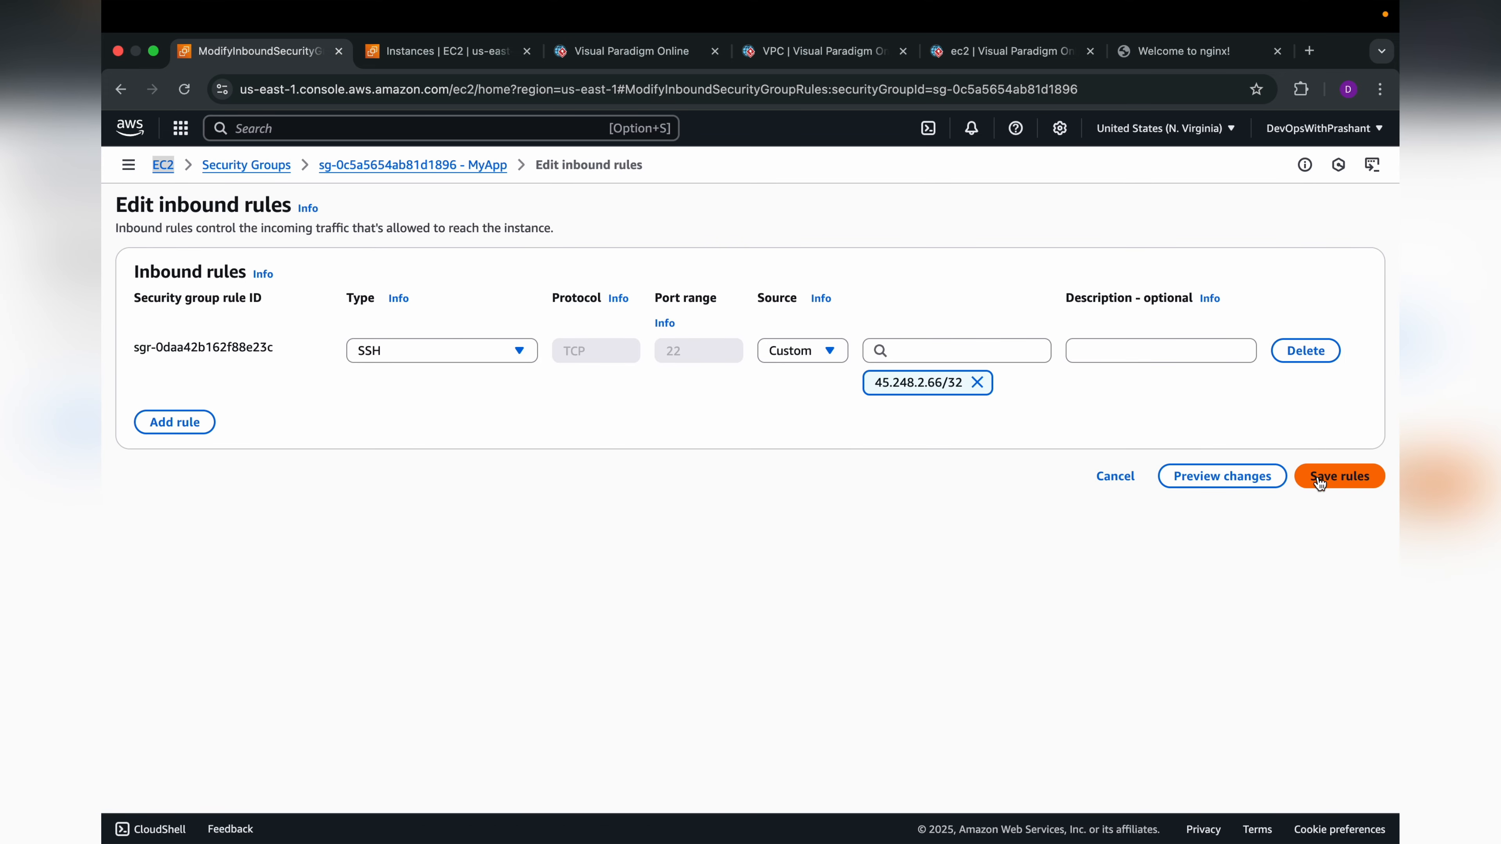
click(1317, 477)
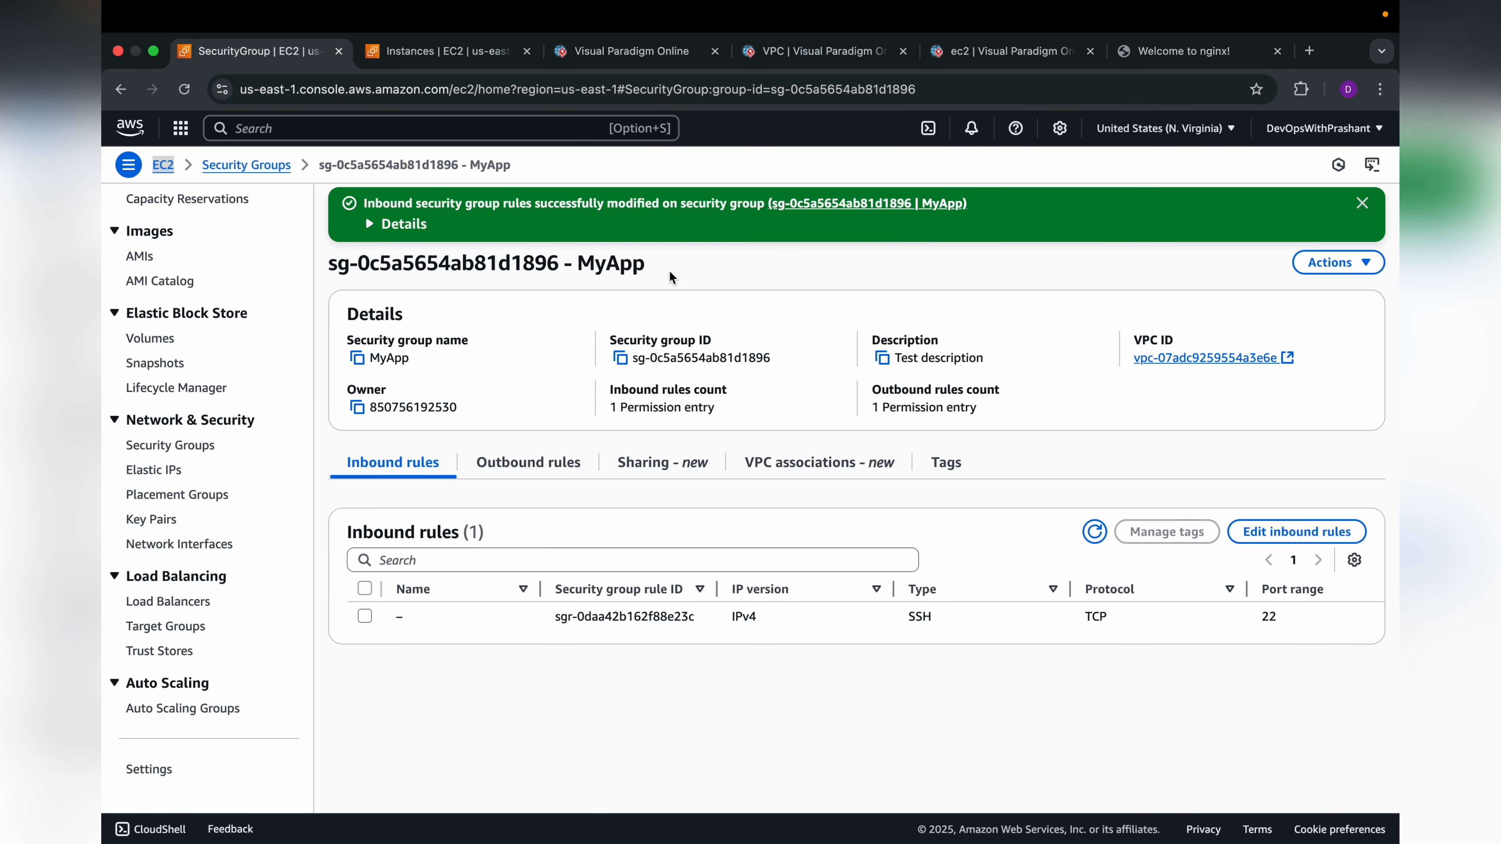
Test access to the instance by reloading its nginx page and reopening 18.205.161.146 in a fresh tab, closing the extra one.
click(1158, 59)
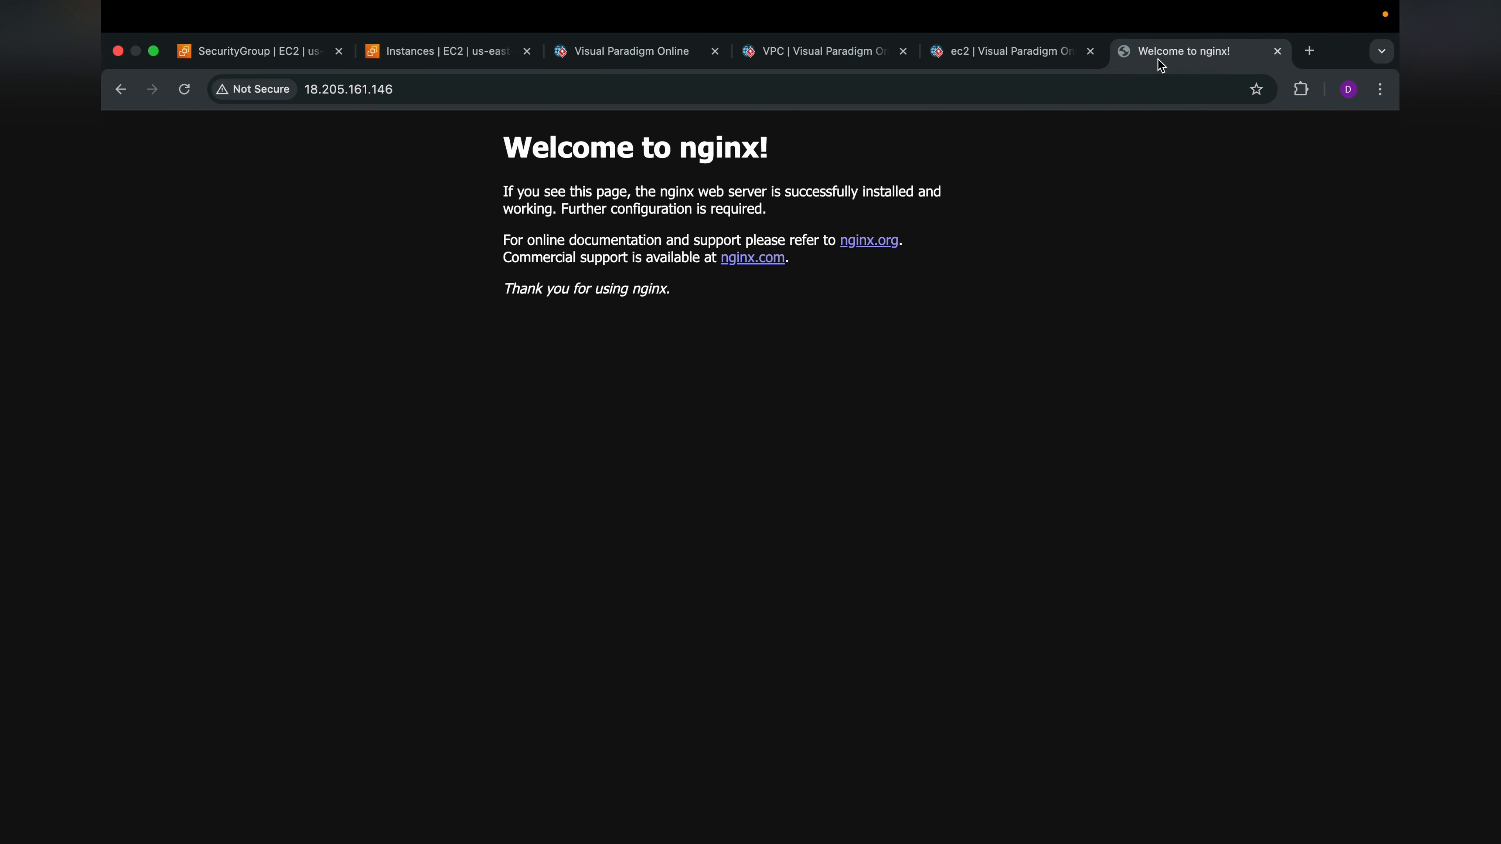
click(185, 89)
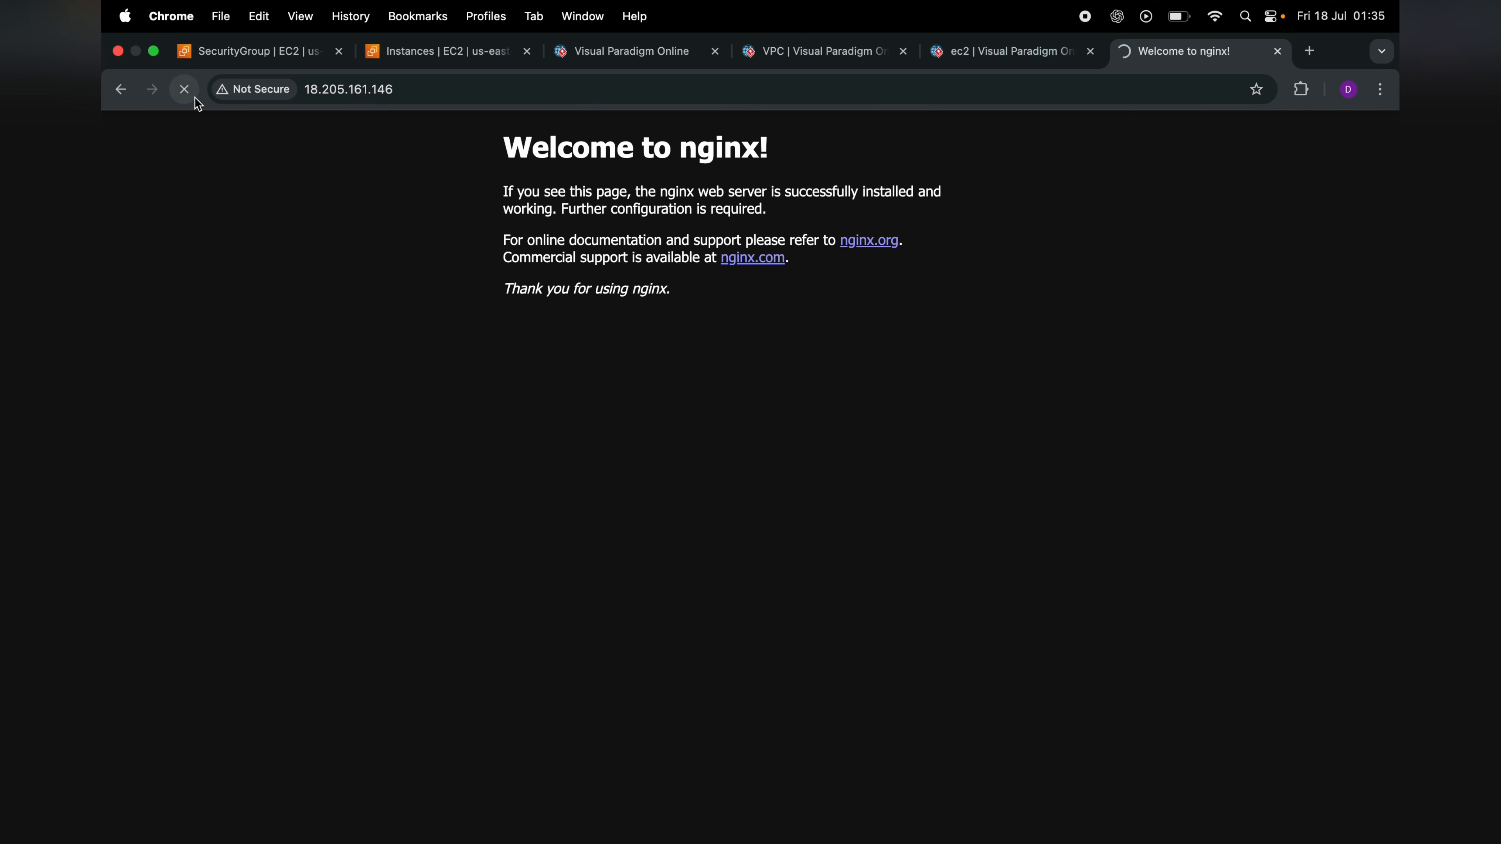
click(433, 90)
key(super+c)
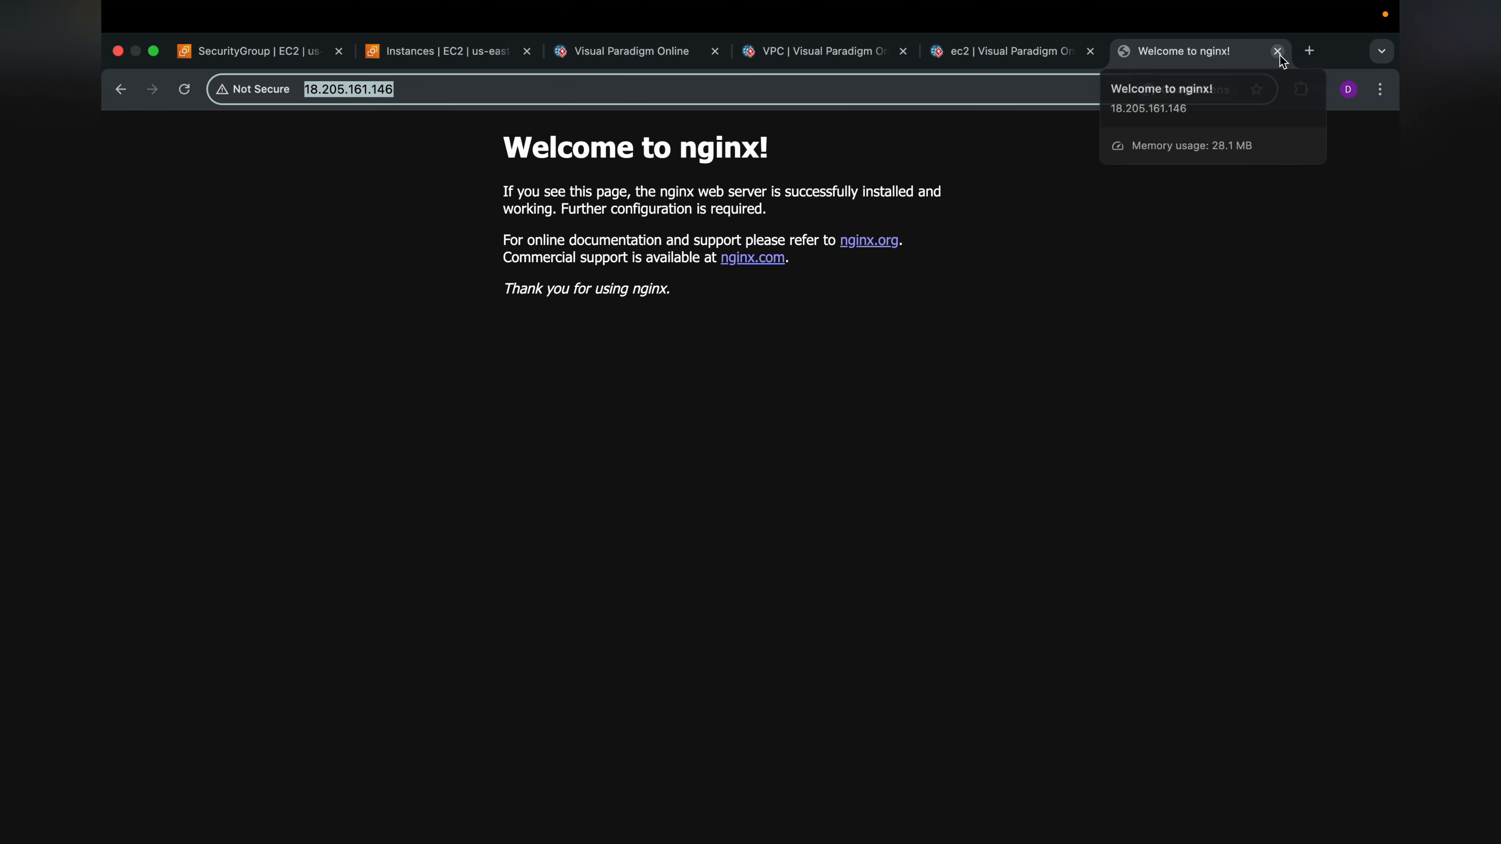
key(alt+Return)
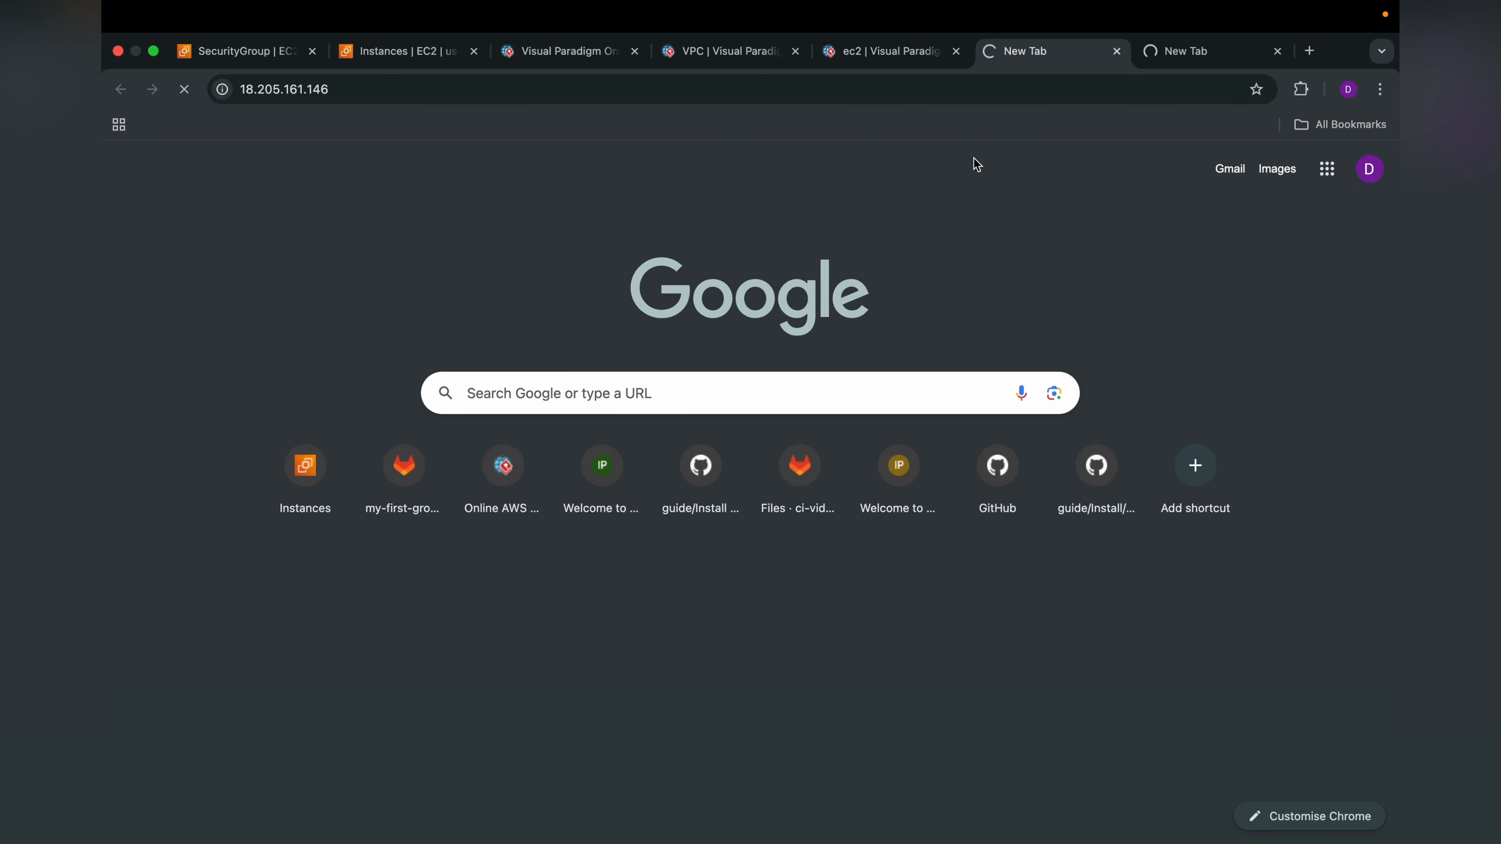
click(1115, 52)
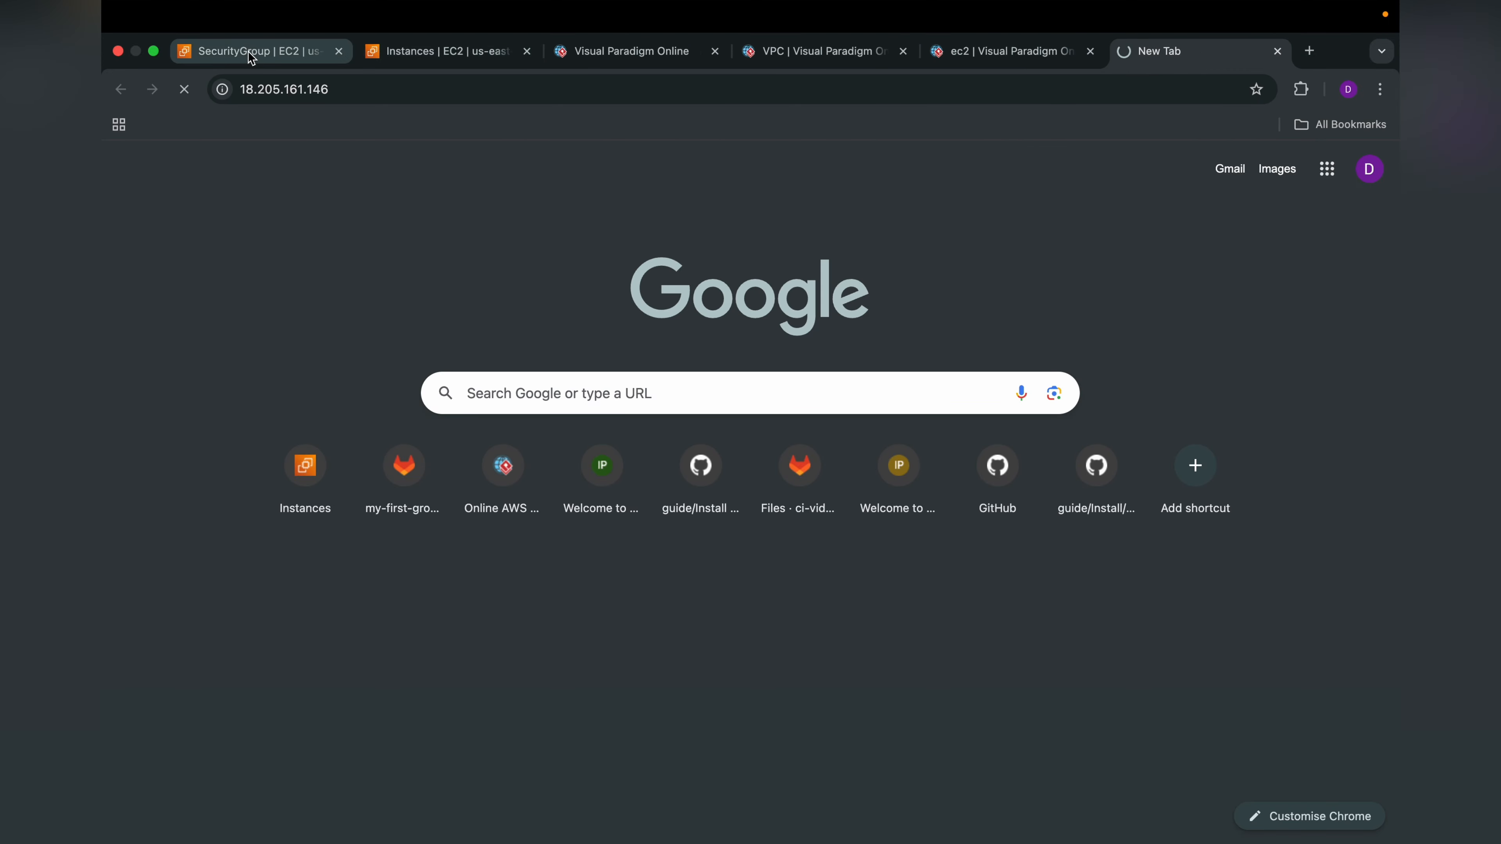
Add an HTTP inbound rule with source 45.248.2.66/32 to the MyApp security group and save the rules.
click(252, 53)
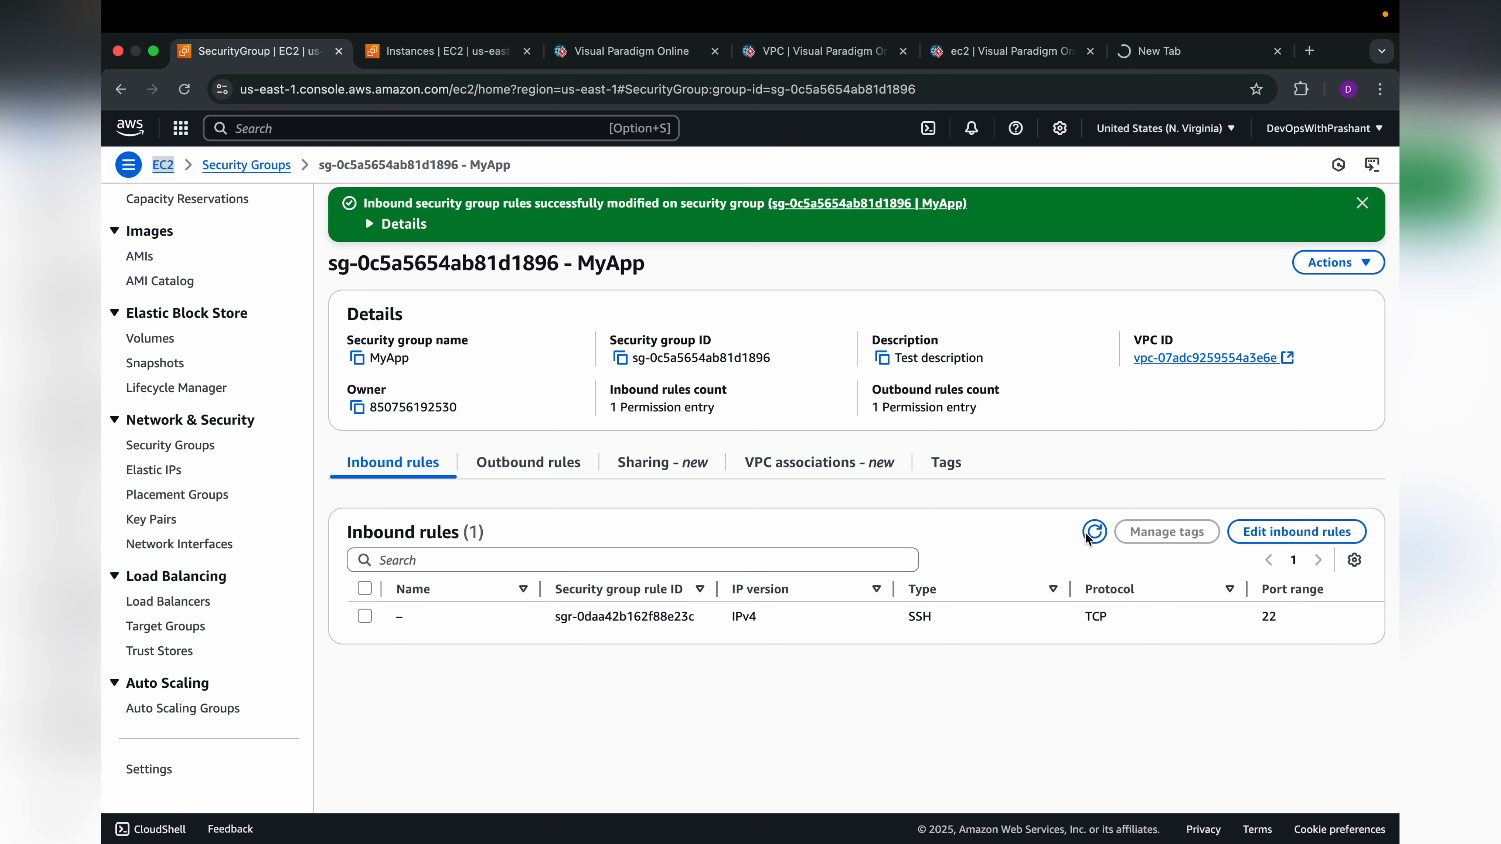
click(1276, 534)
click(169, 427)
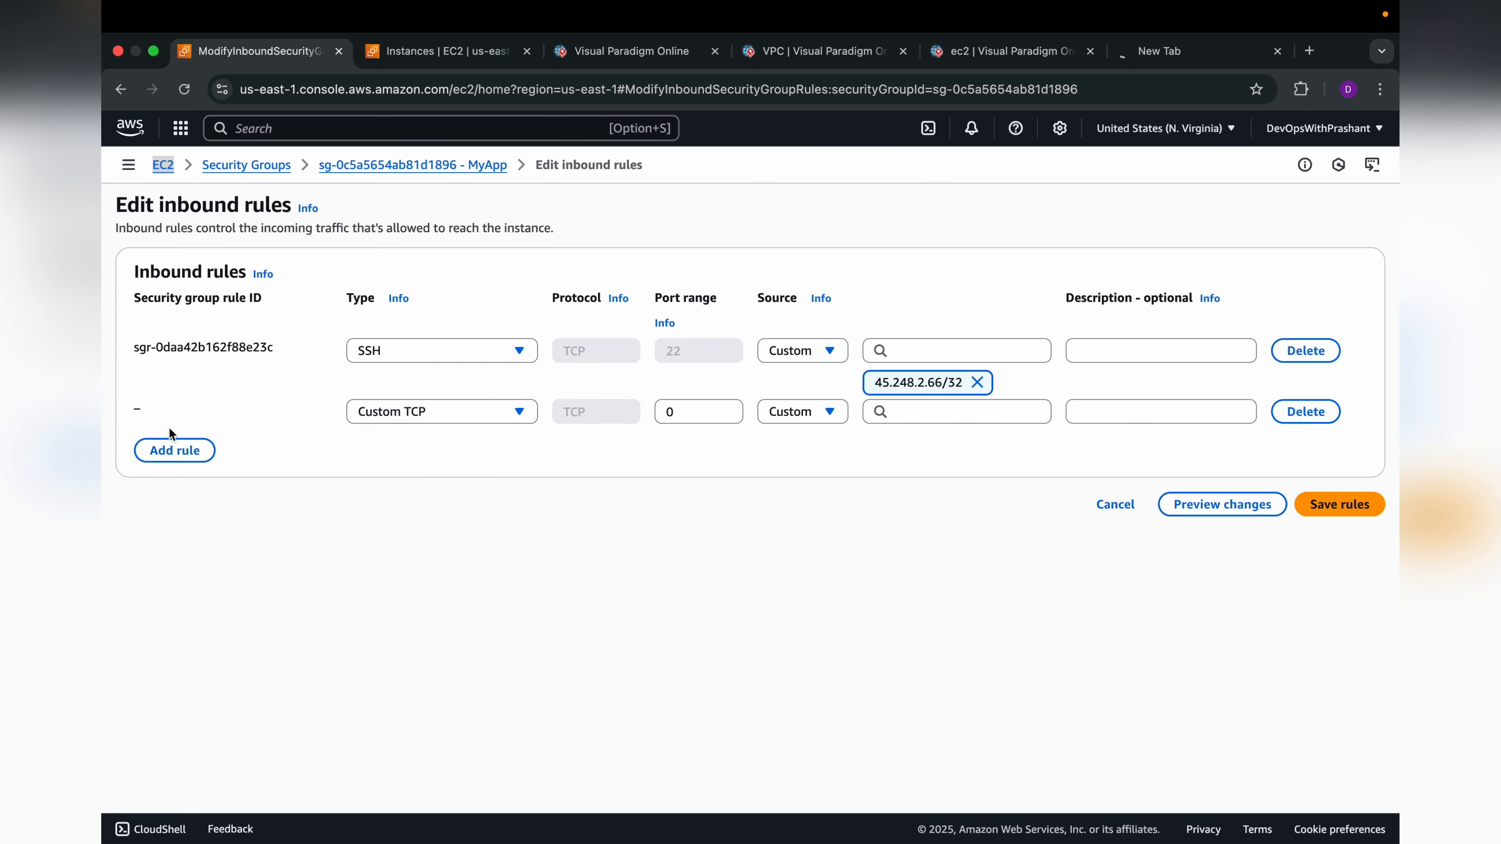
click(437, 411)
scroll(451, 631, down, 5)
scroll(442, 631, up, 4)
click(384, 674)
click(957, 411)
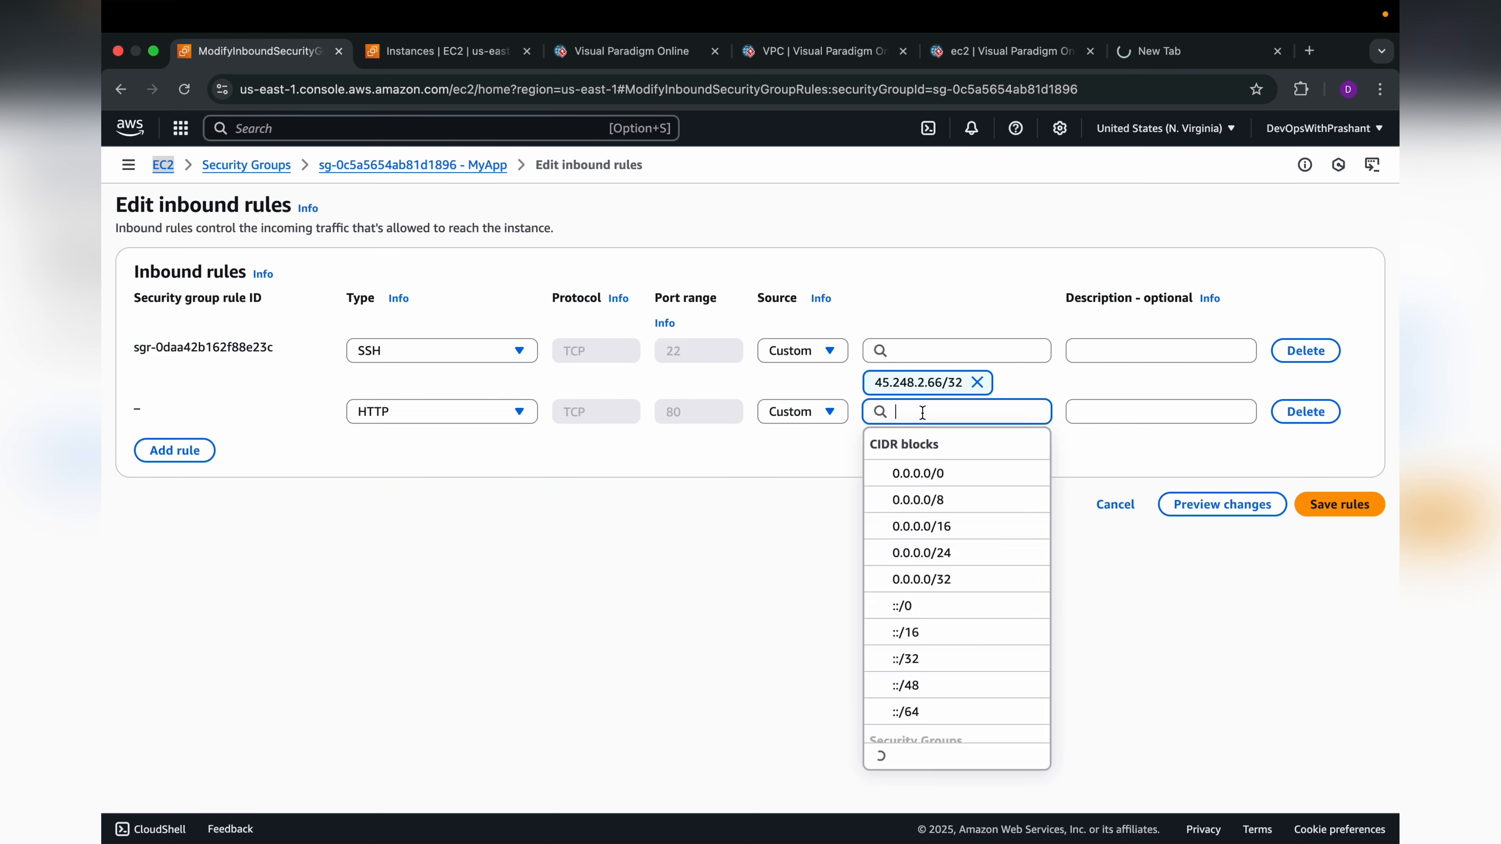
click(831, 512)
click(1340, 504)
click(1158, 51)
key(super+v)
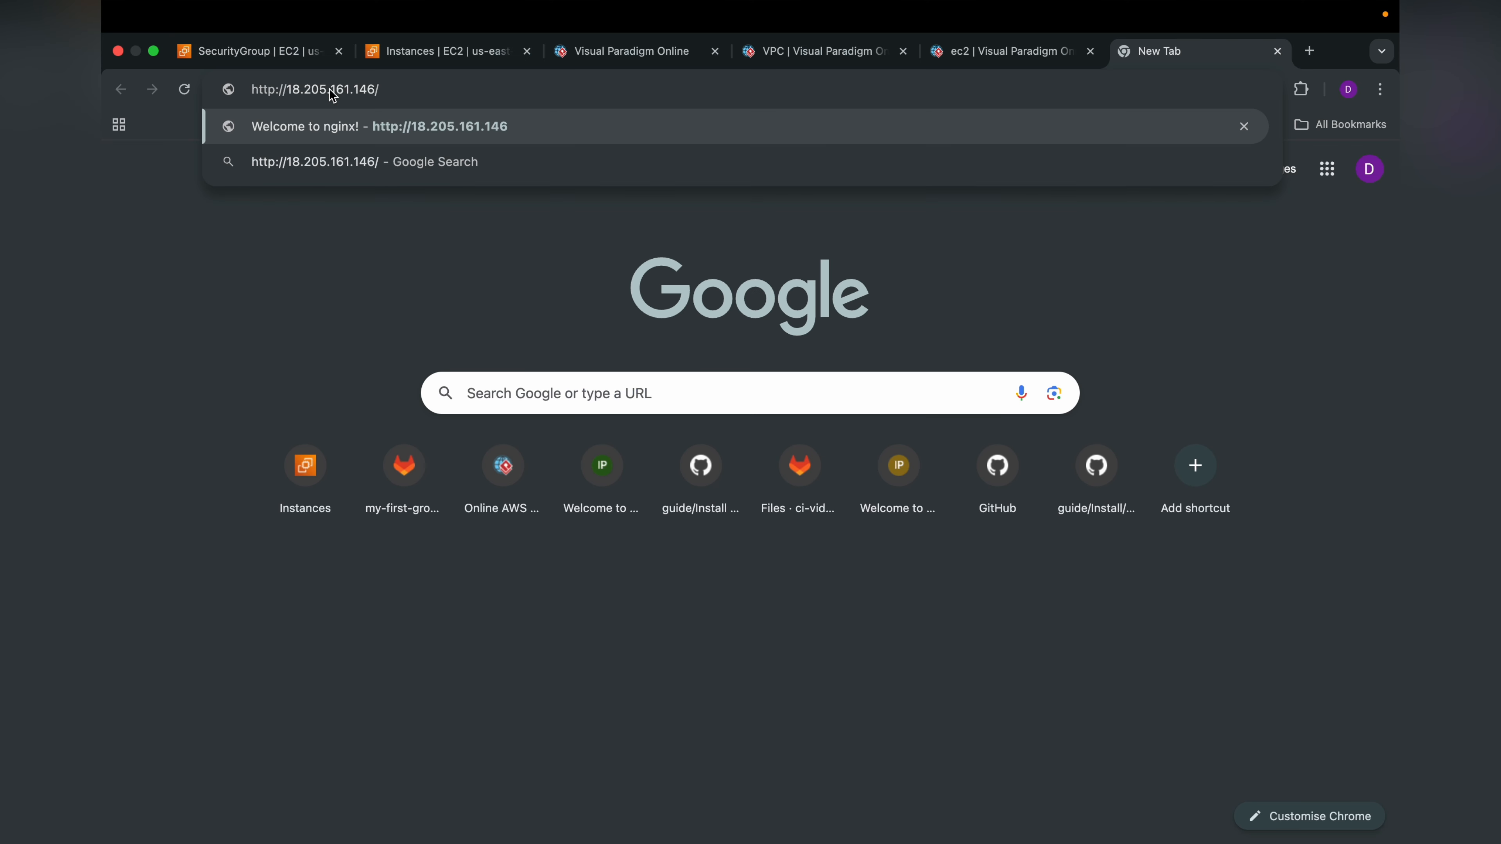
key(Return)
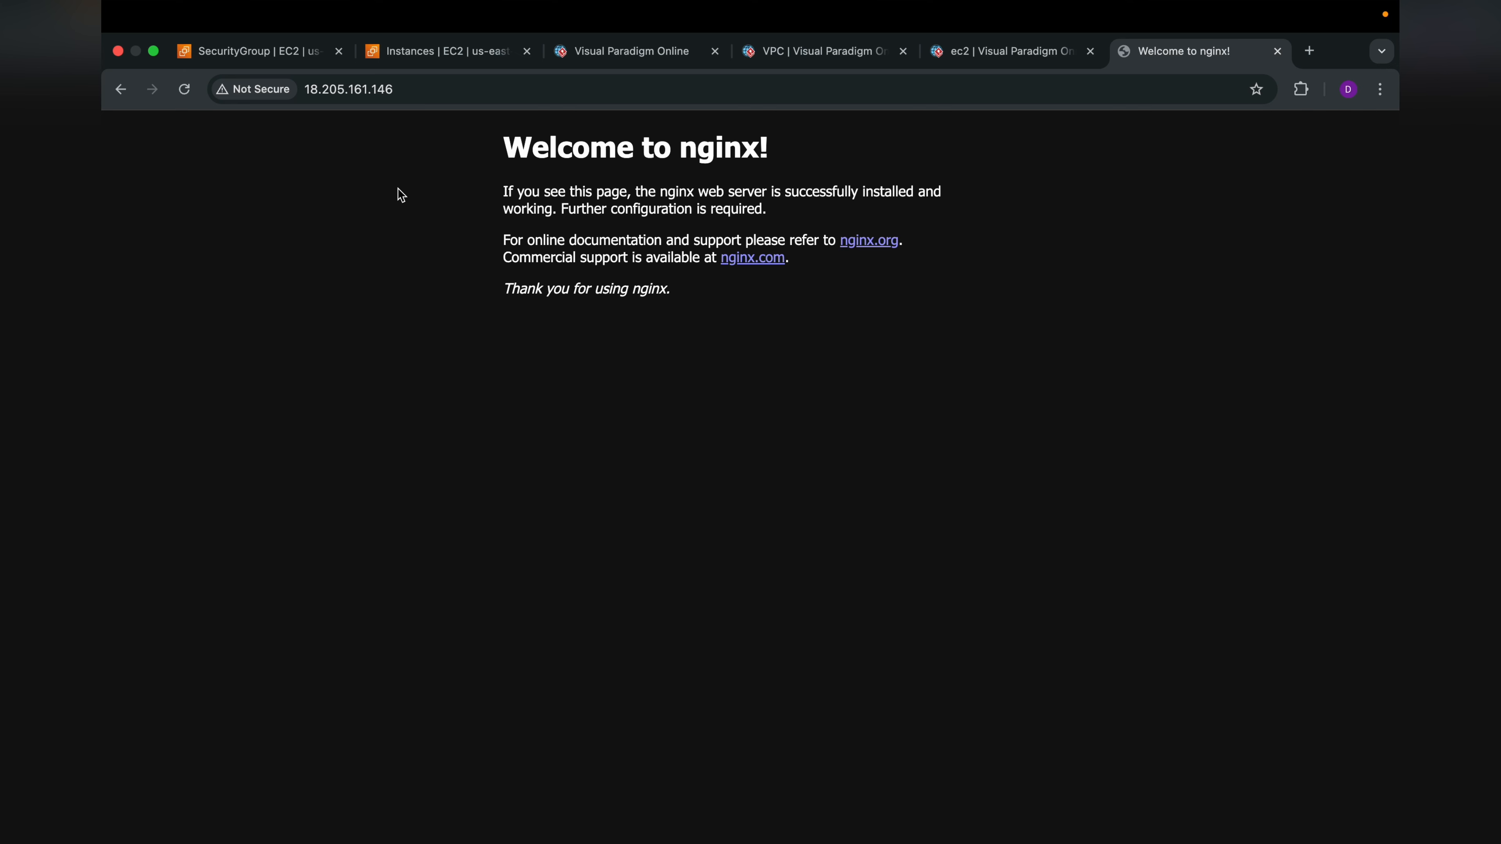
Compare the source addresses of the HTTP and SSH inbound rules in the MyApp security group.
click(264, 50)
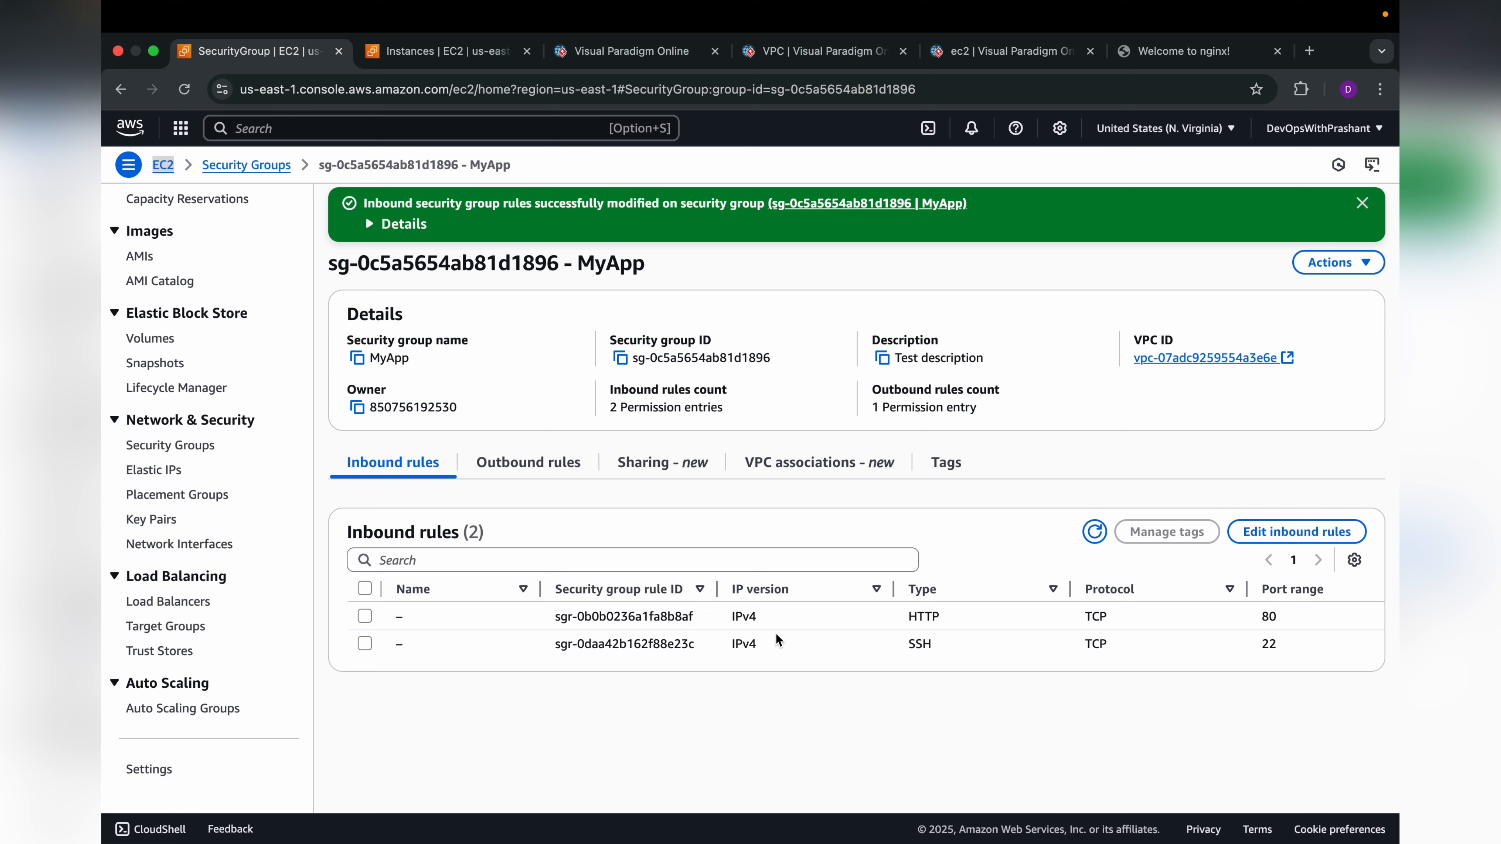
scroll(786, 644, right, 10)
drag(1028, 644, 1119, 647)
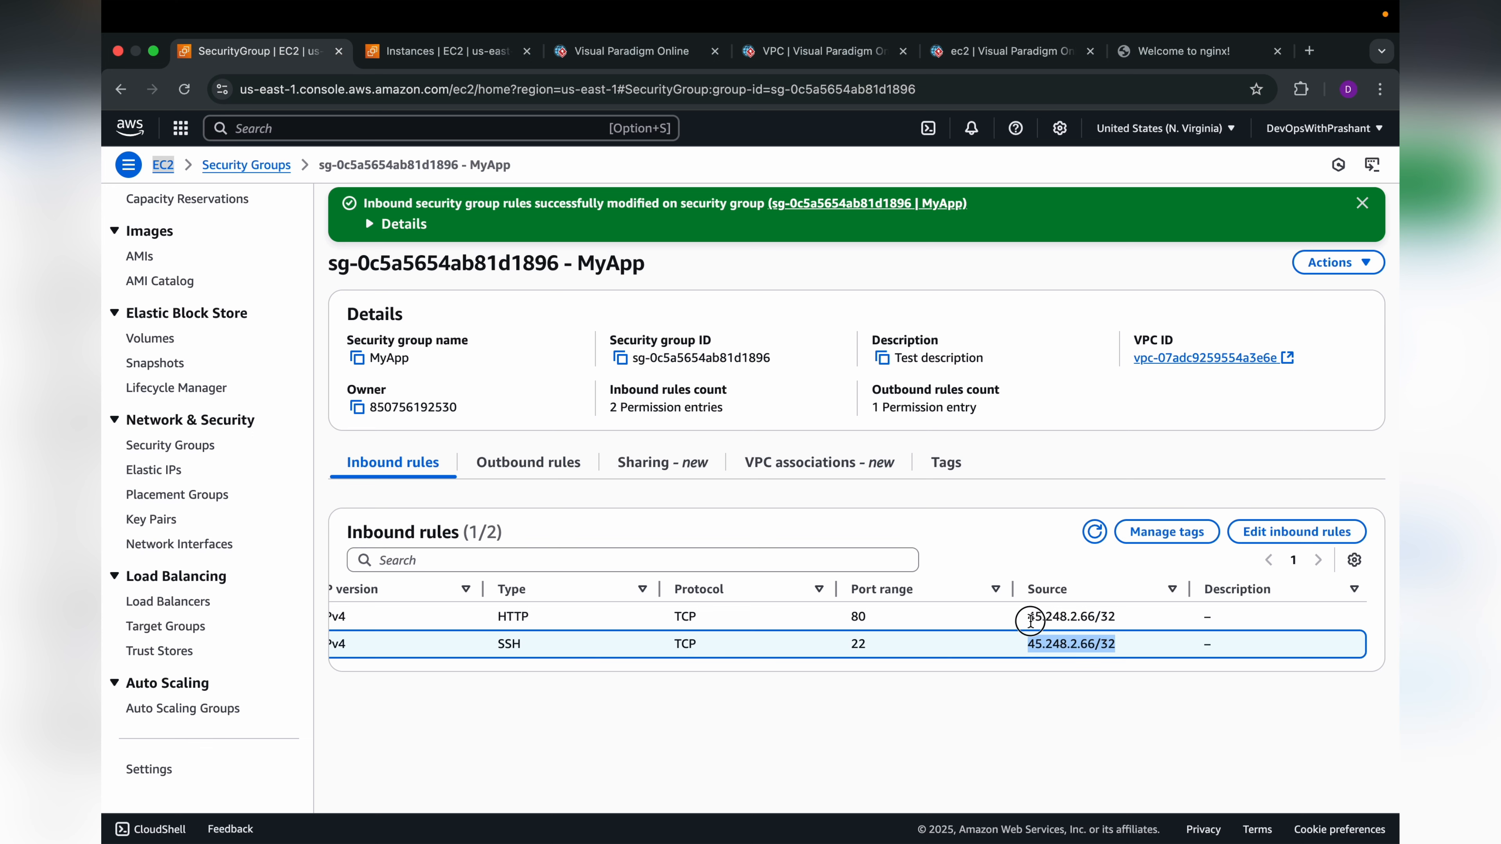
drag(1027, 616, 1121, 618)
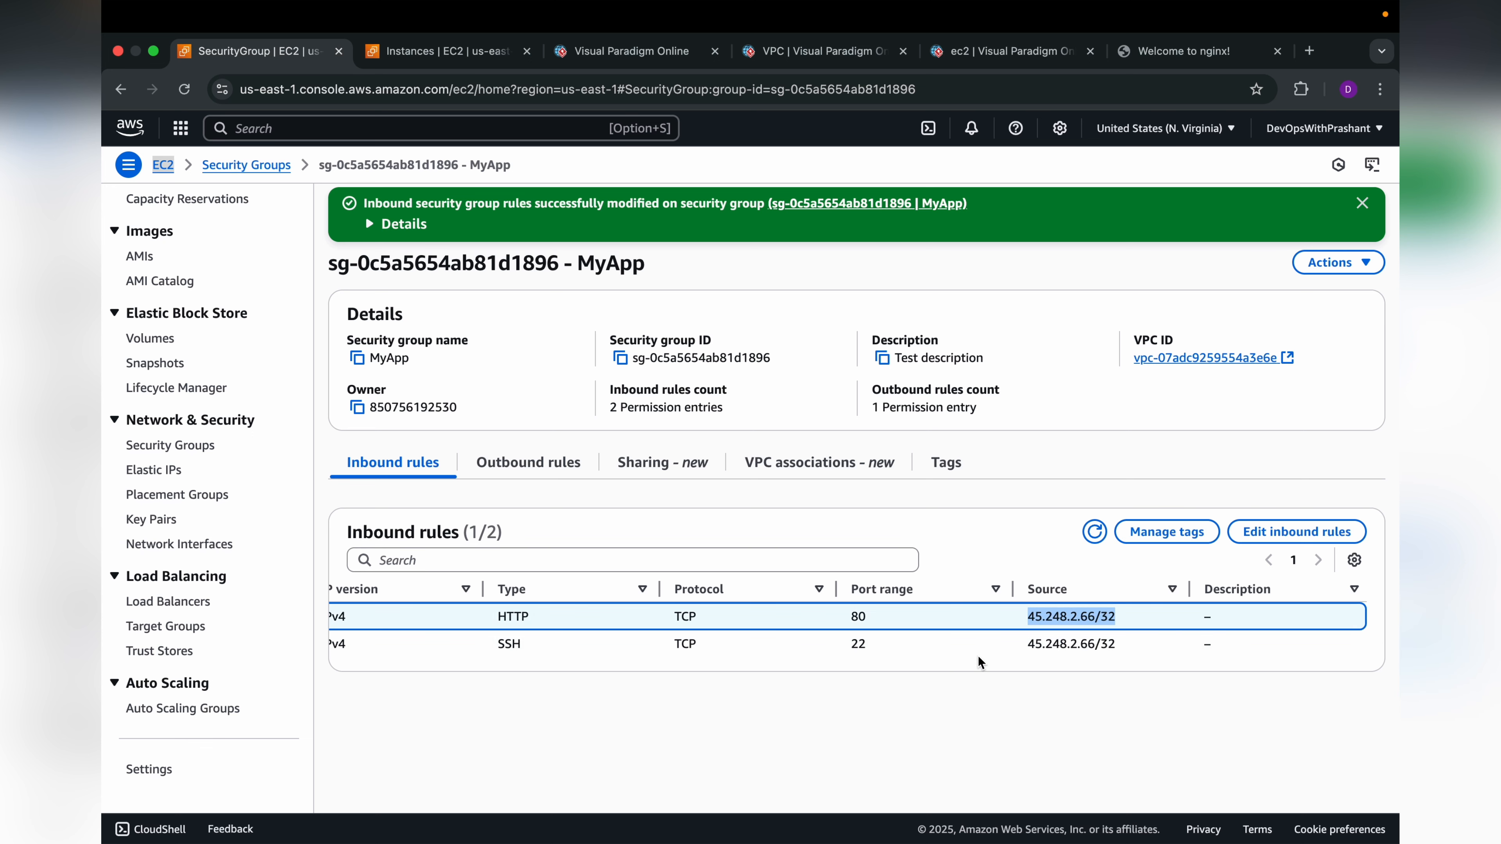
drag(1030, 643, 1126, 644)
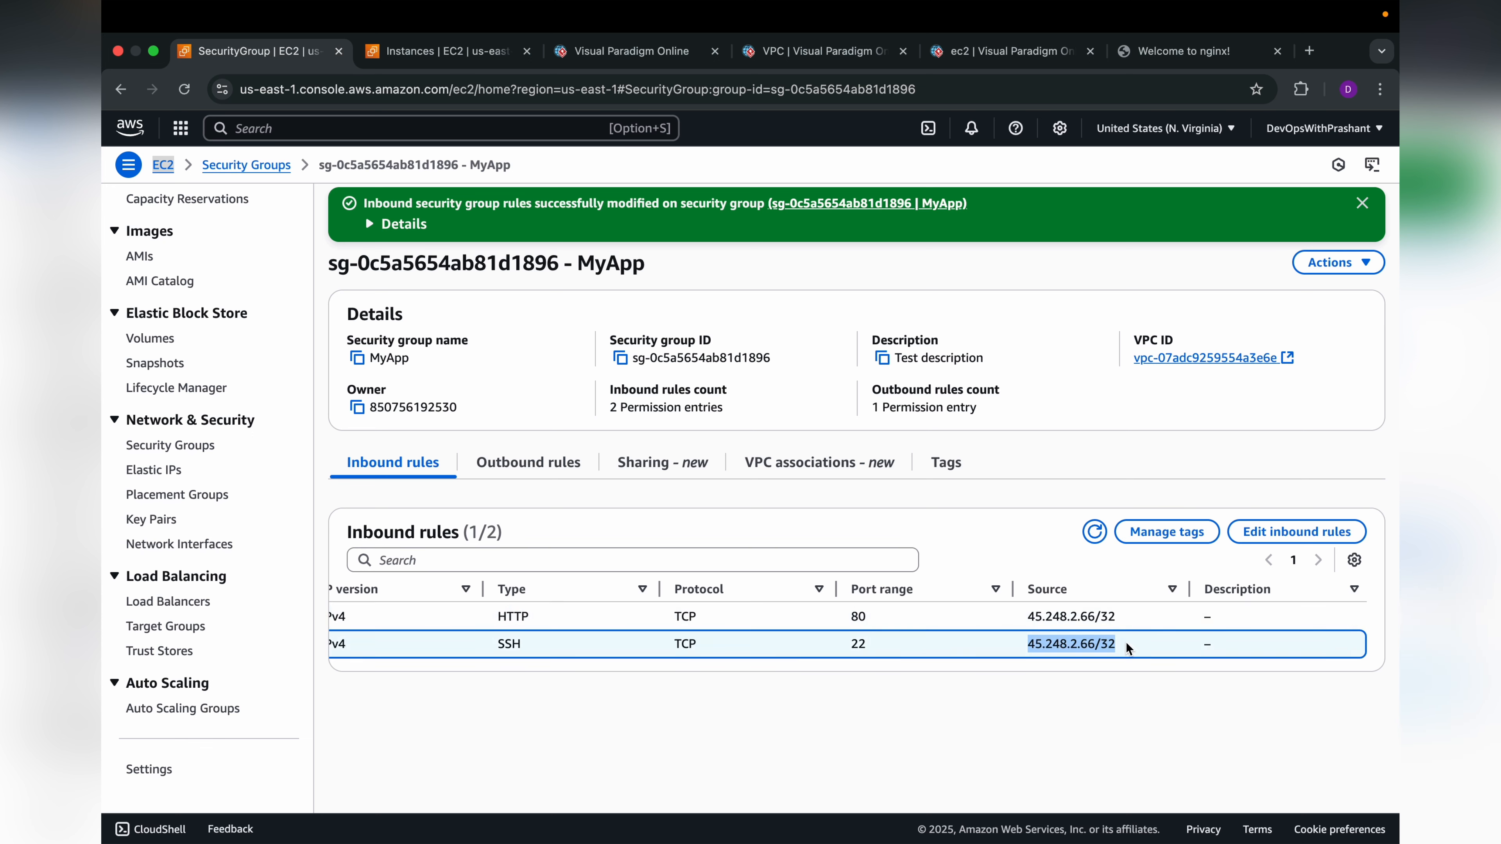
click(981, 713)
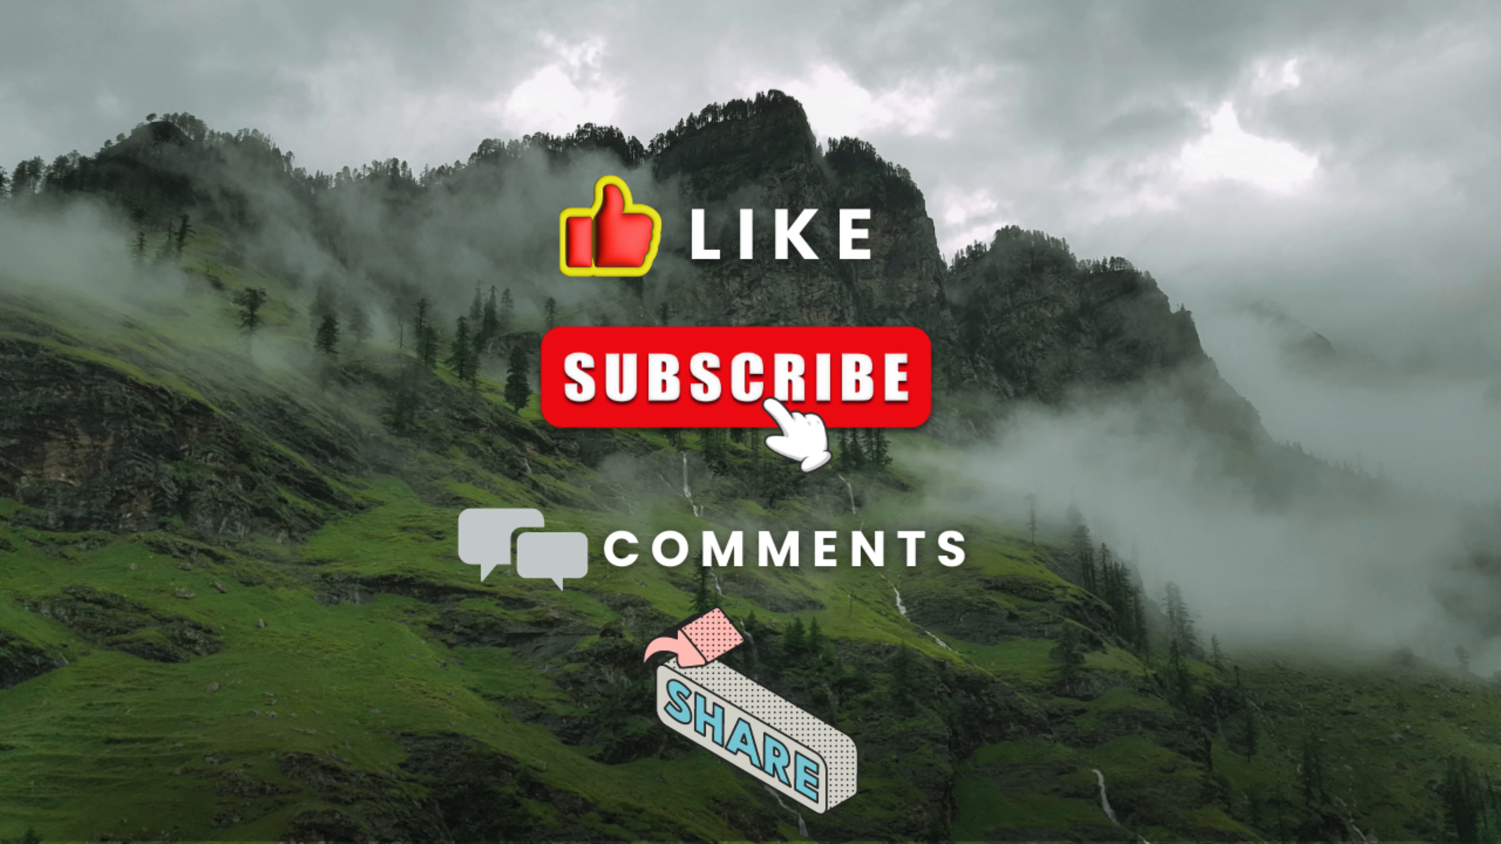